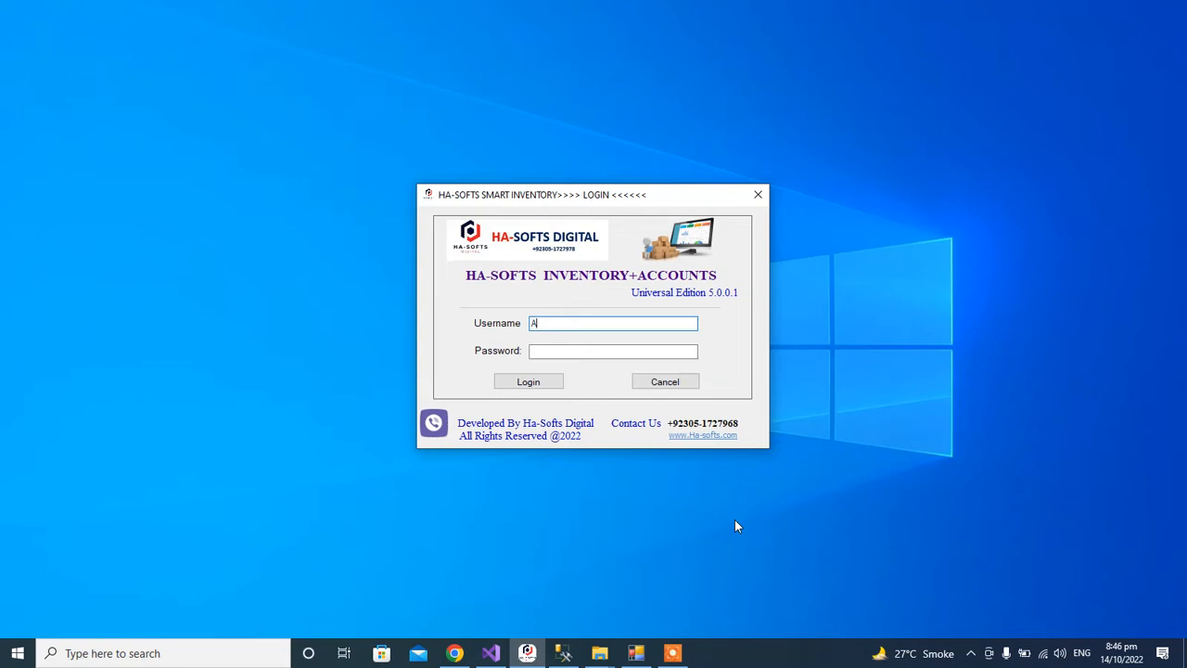
Enter the login password after the username and sign in to the inventory system.
key(Tab)
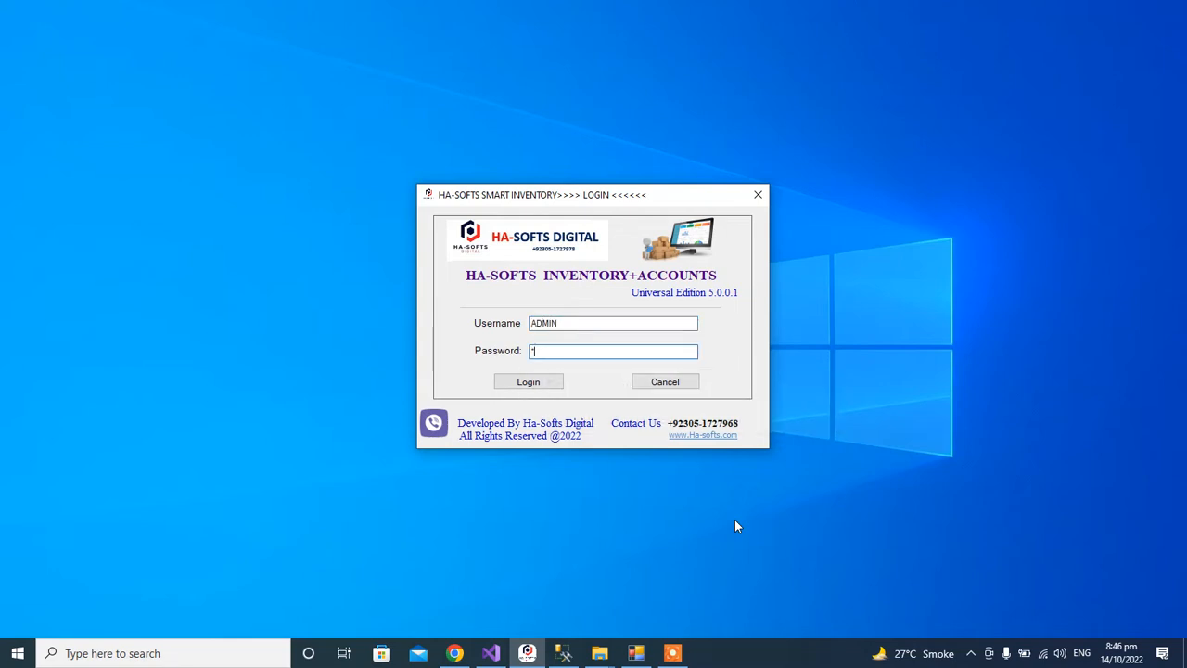
key(Return)
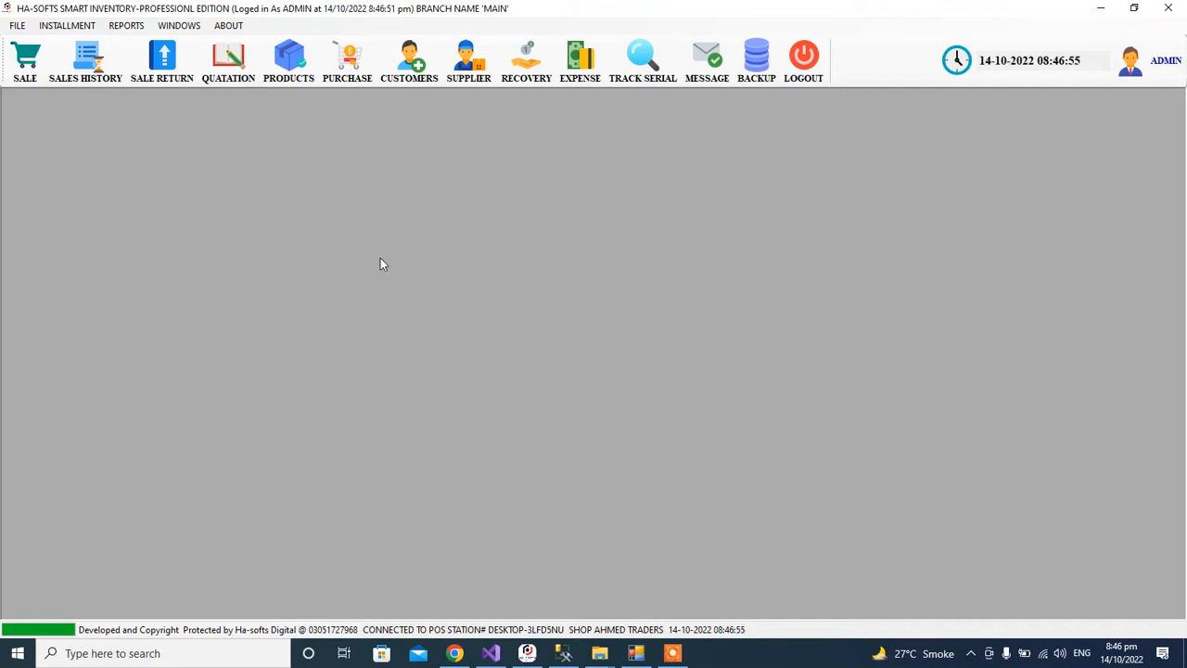
Browse the product list (PEL refrigerator, Gree AC, INFINIX HOT 11S) and load the PEL Classic Plus Microwave for editing.
click(290, 76)
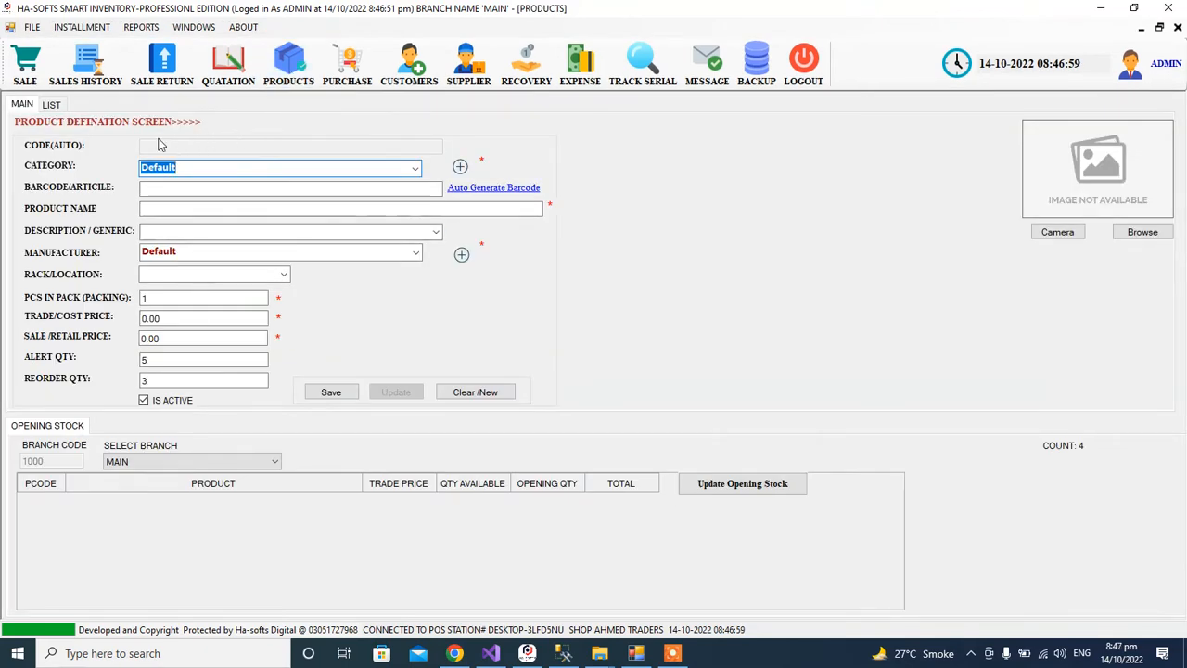
click(197, 189)
key(Tab)
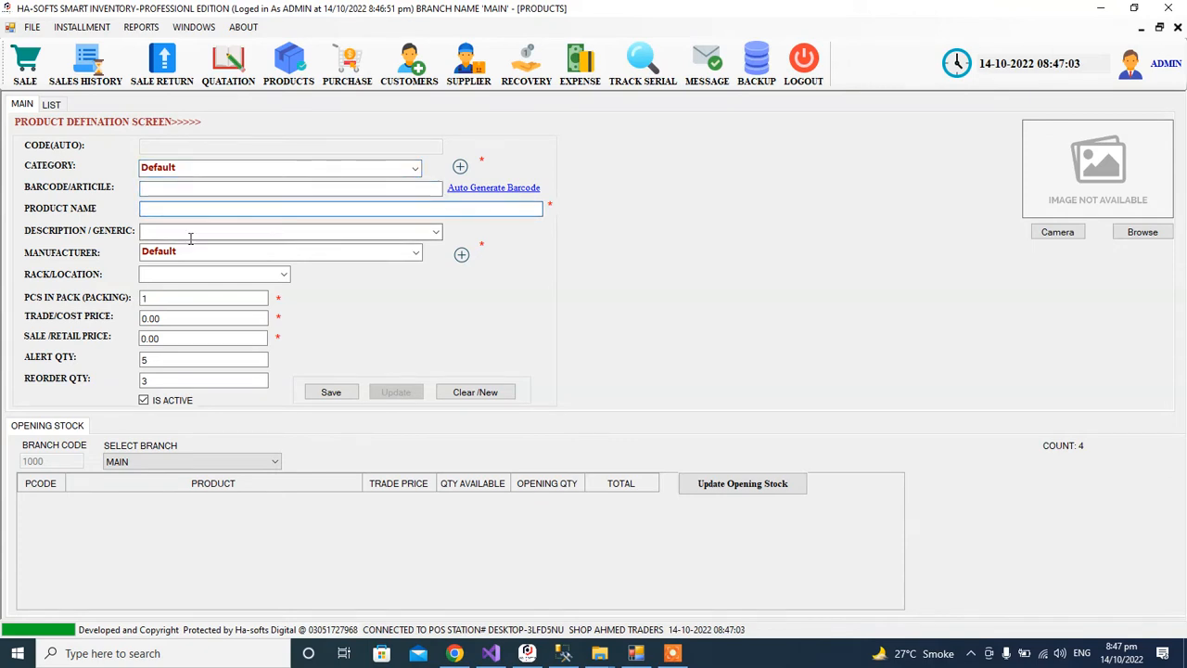
click(54, 108)
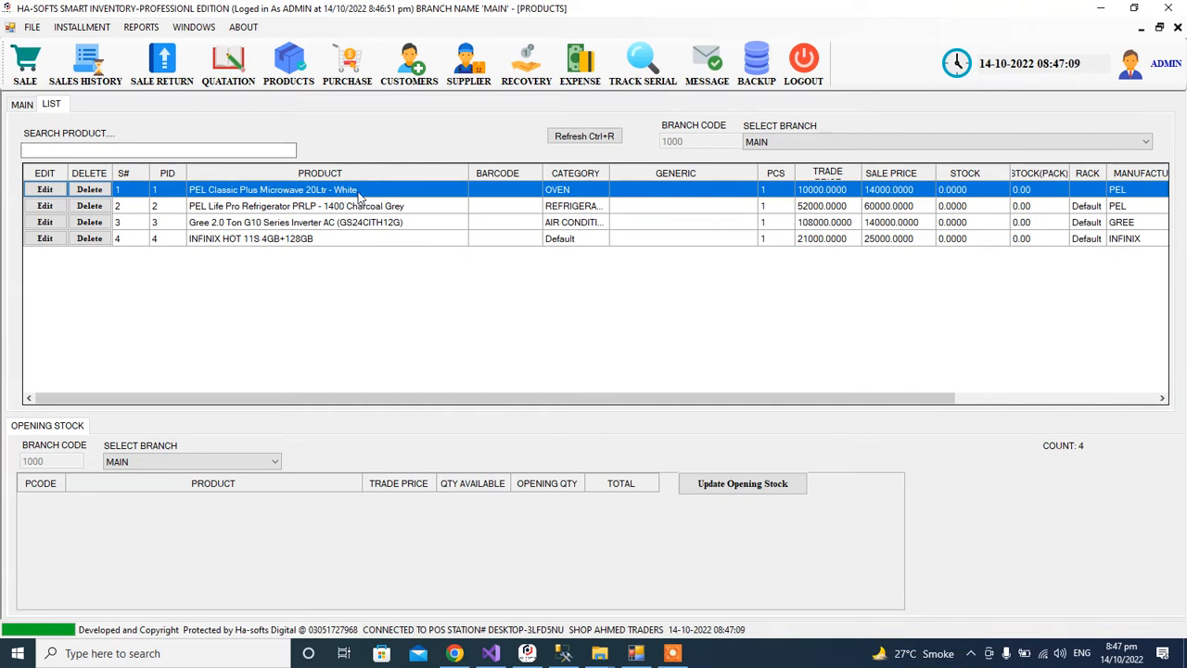
click(348, 208)
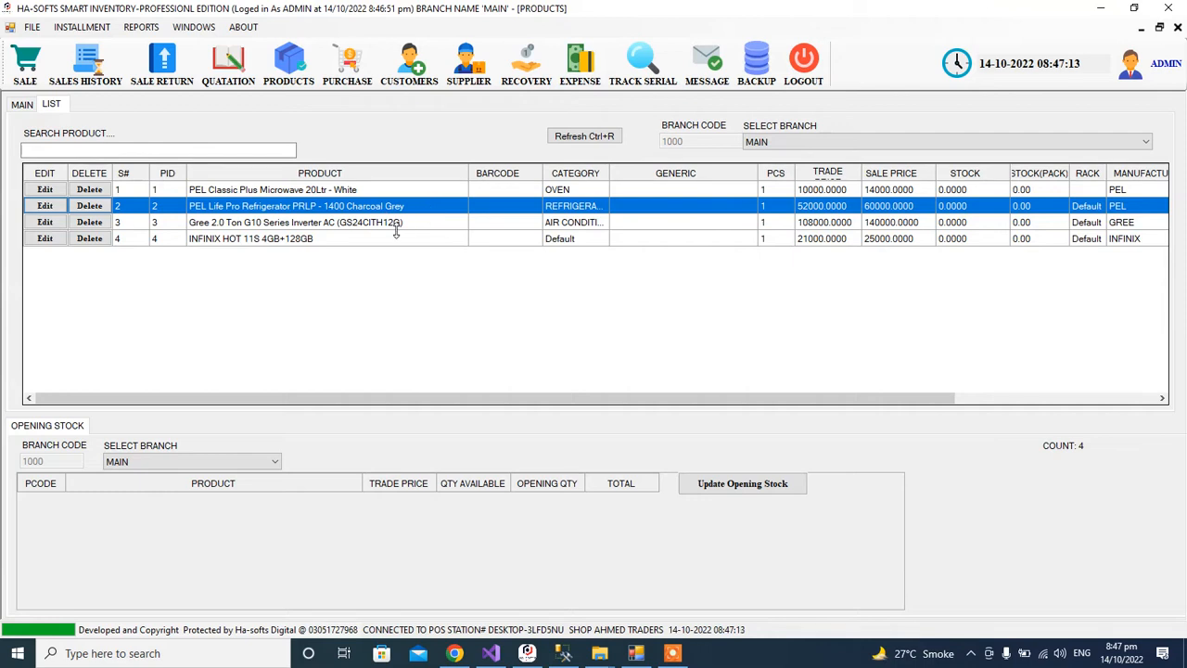
click(379, 226)
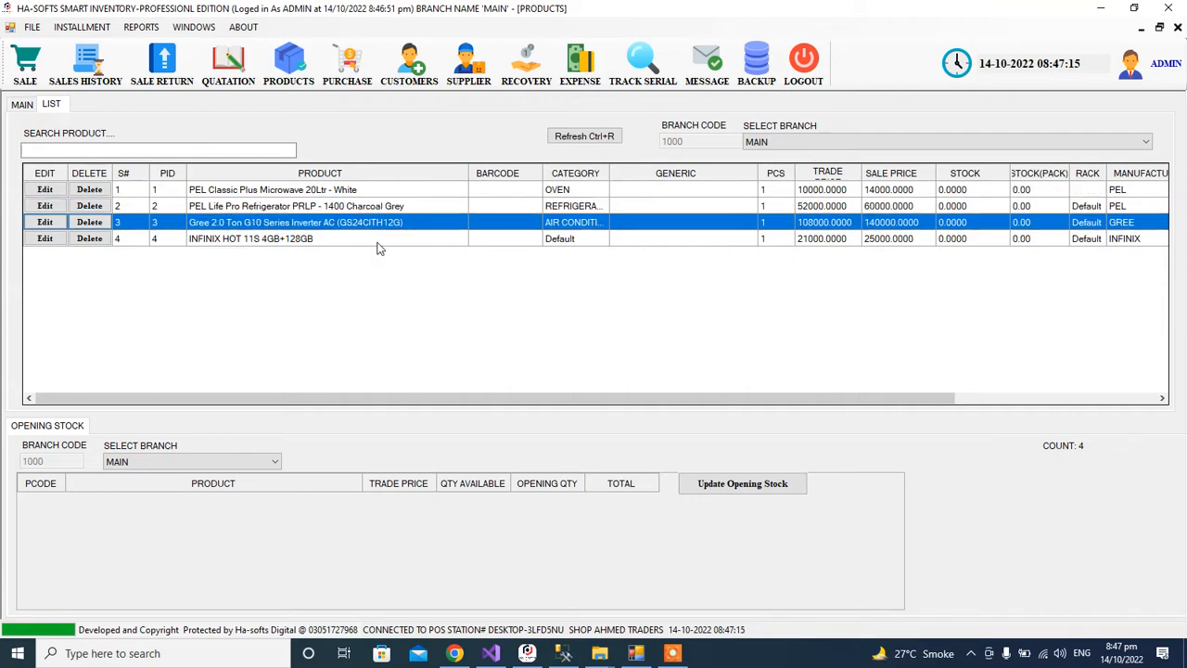
click(378, 241)
drag(378, 398, 260, 419)
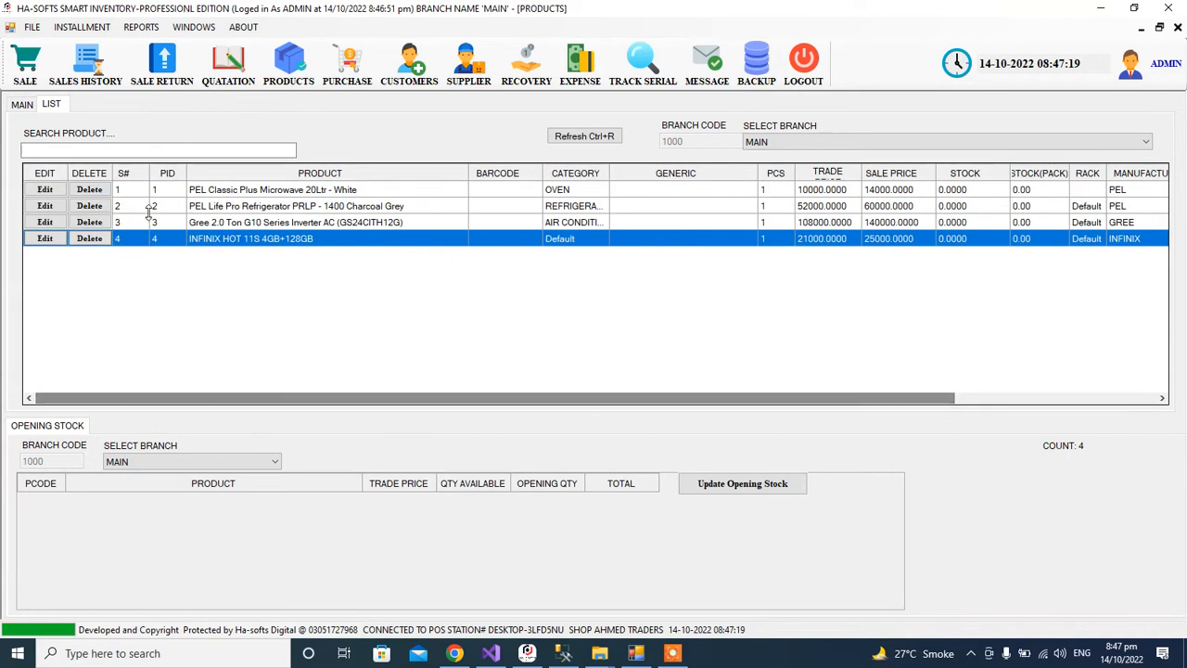
click(46, 190)
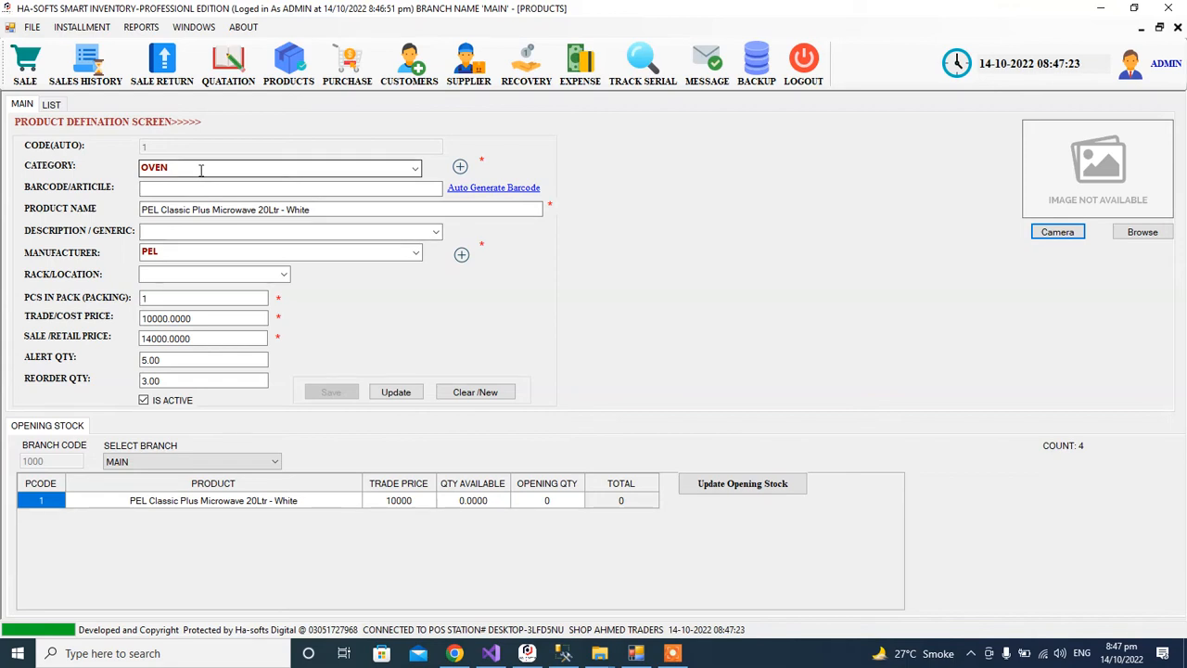
click(383, 171)
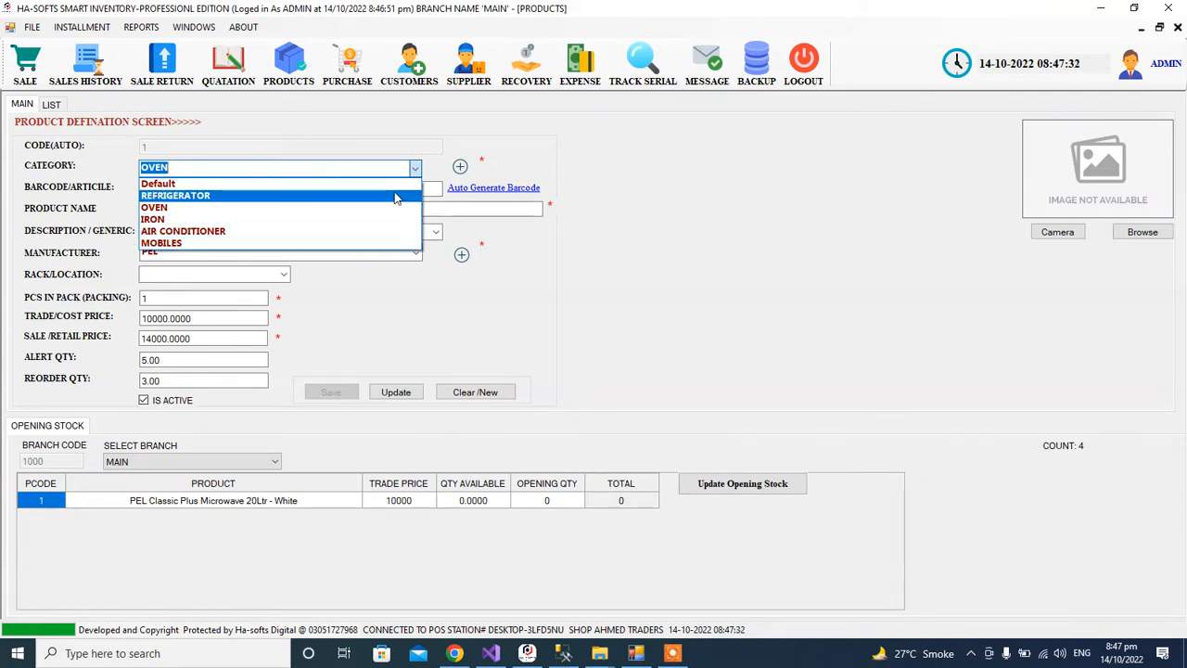
click(211, 169)
click(179, 169)
drag(181, 169, 132, 170)
click(156, 188)
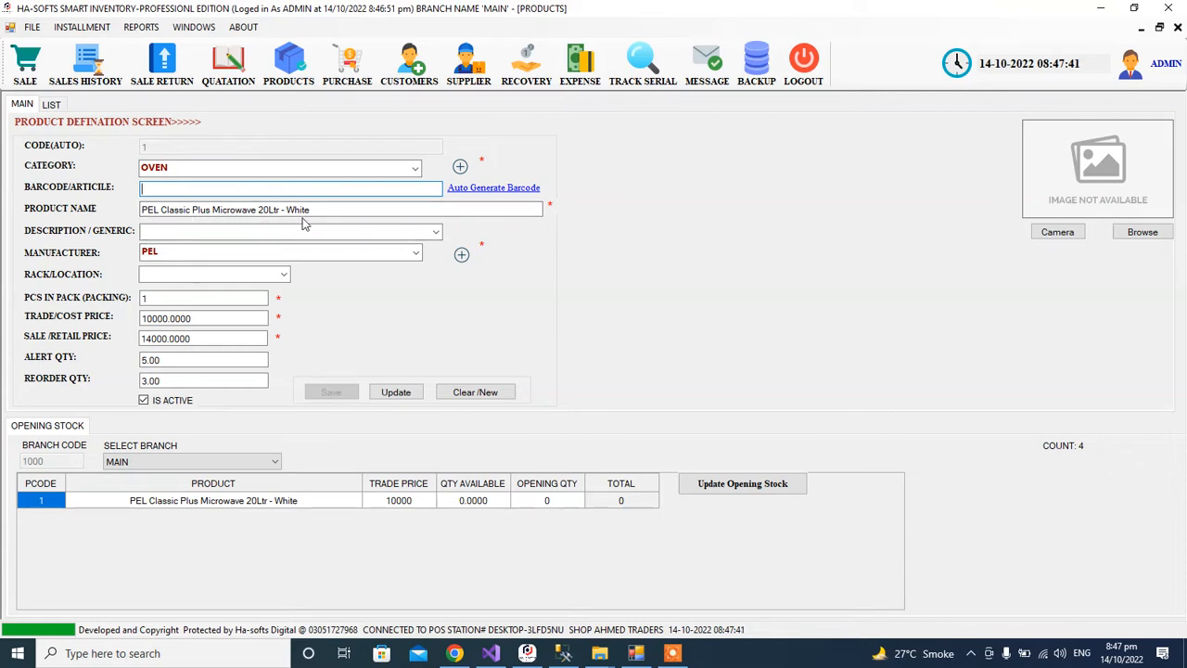
drag(314, 211, 157, 230)
click(158, 230)
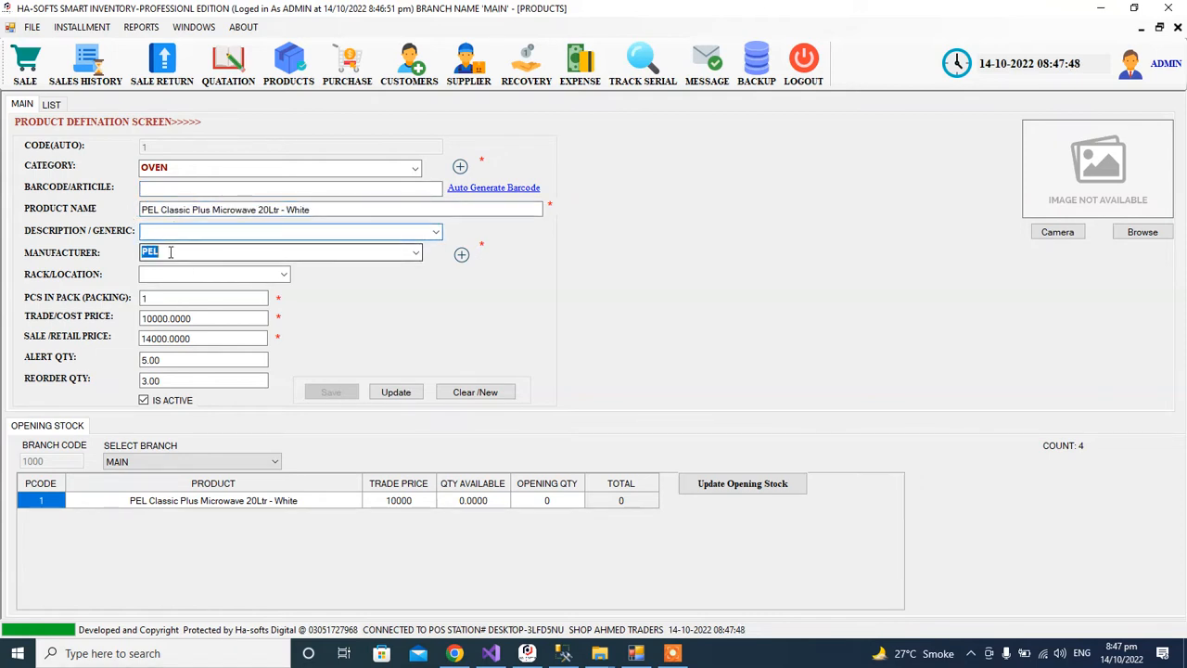
click(417, 253)
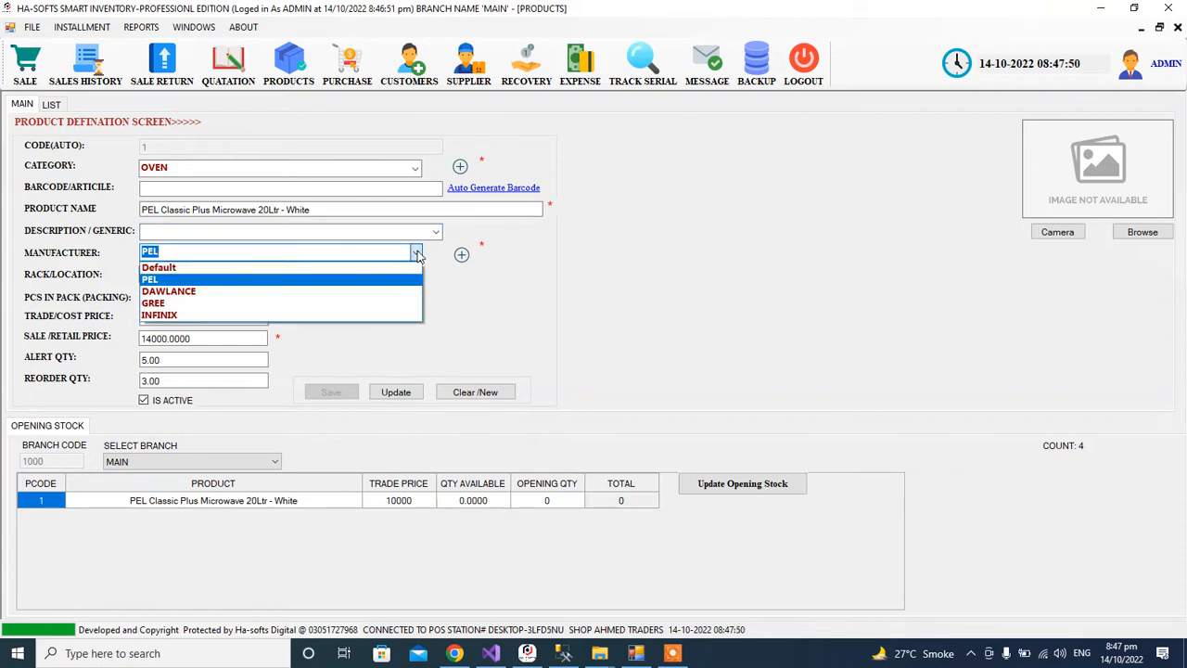
click(417, 255)
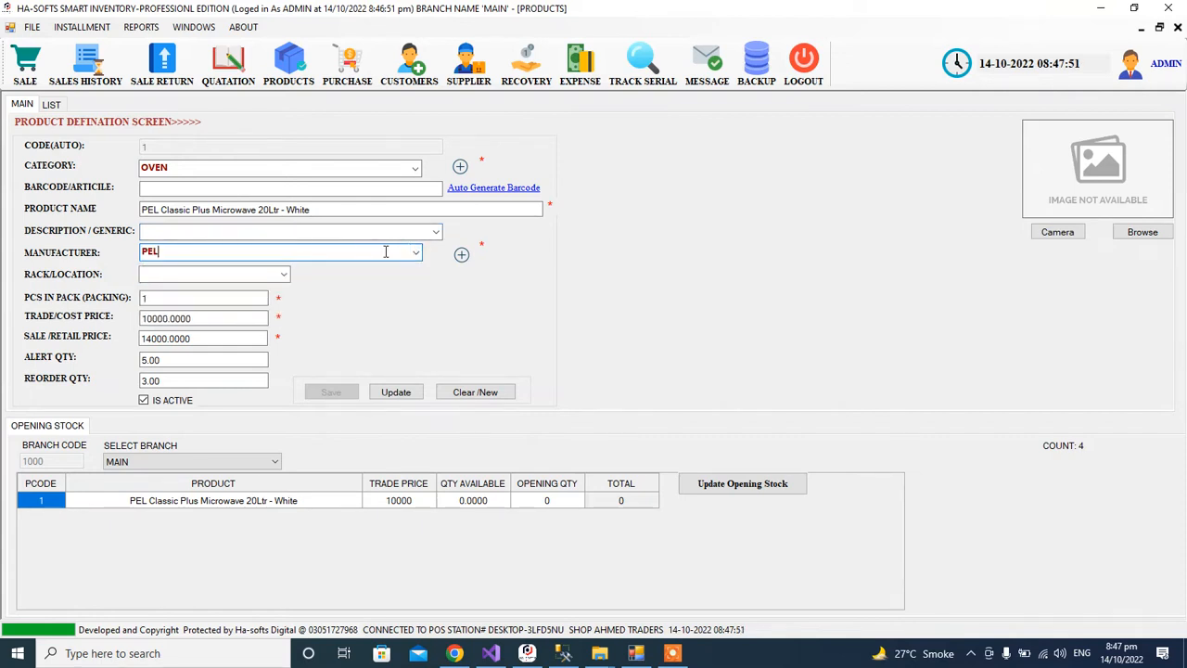
click(415, 257)
click(353, 281)
click(208, 255)
click(417, 254)
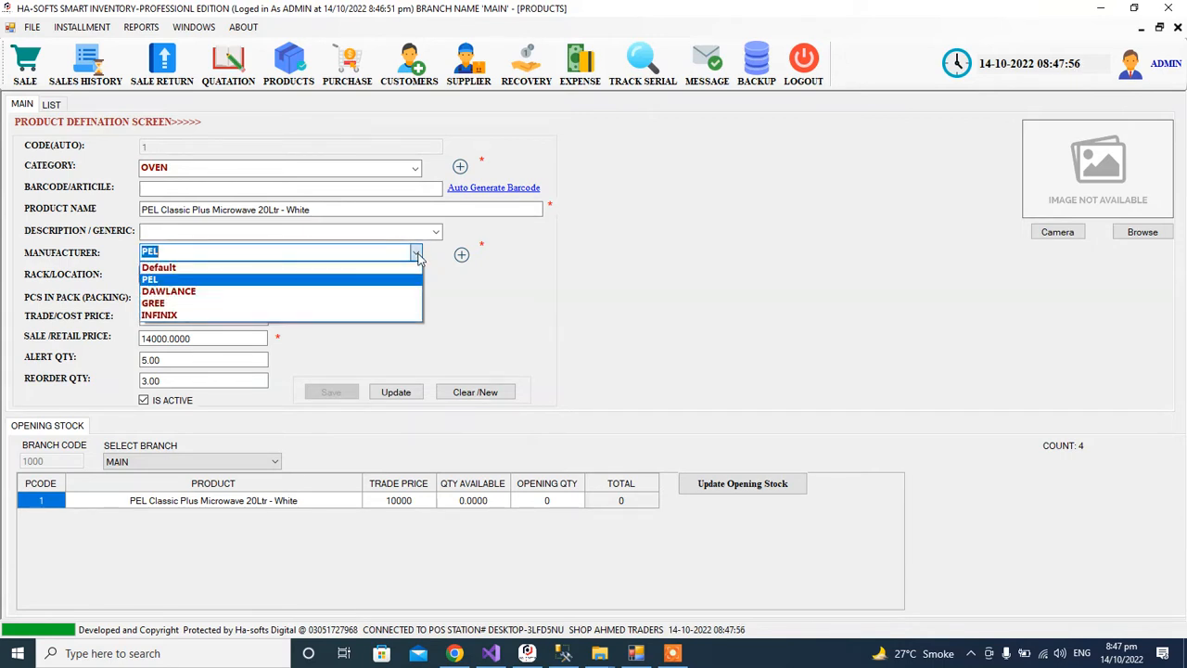
click(418, 257)
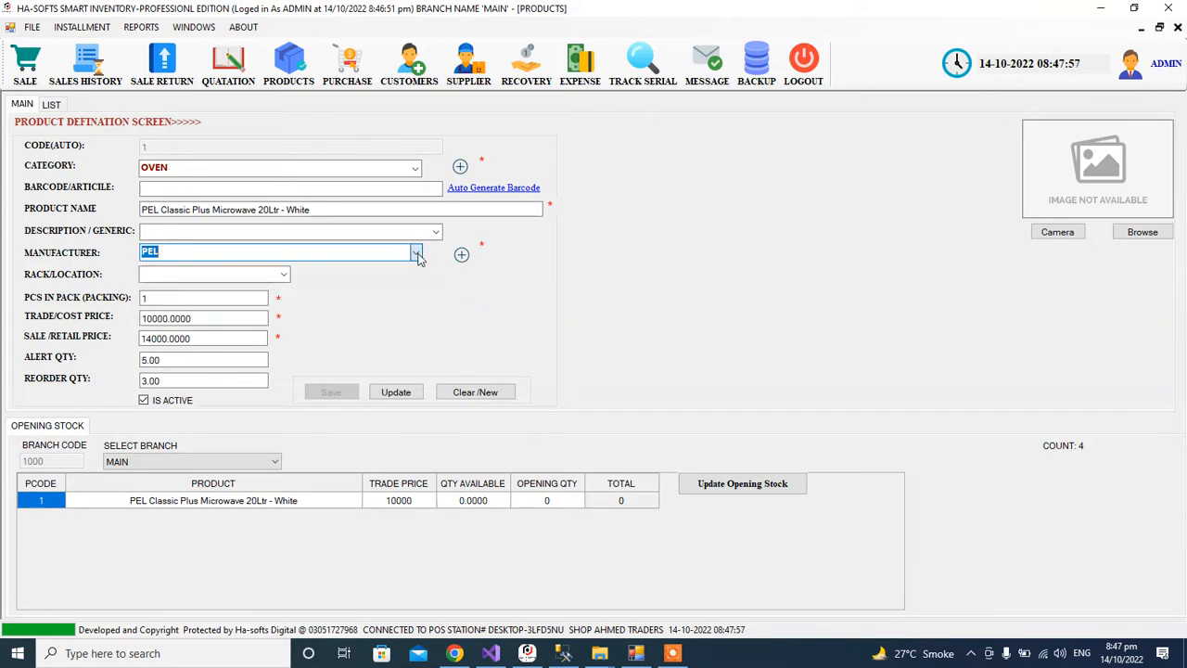
click(416, 170)
click(416, 170)
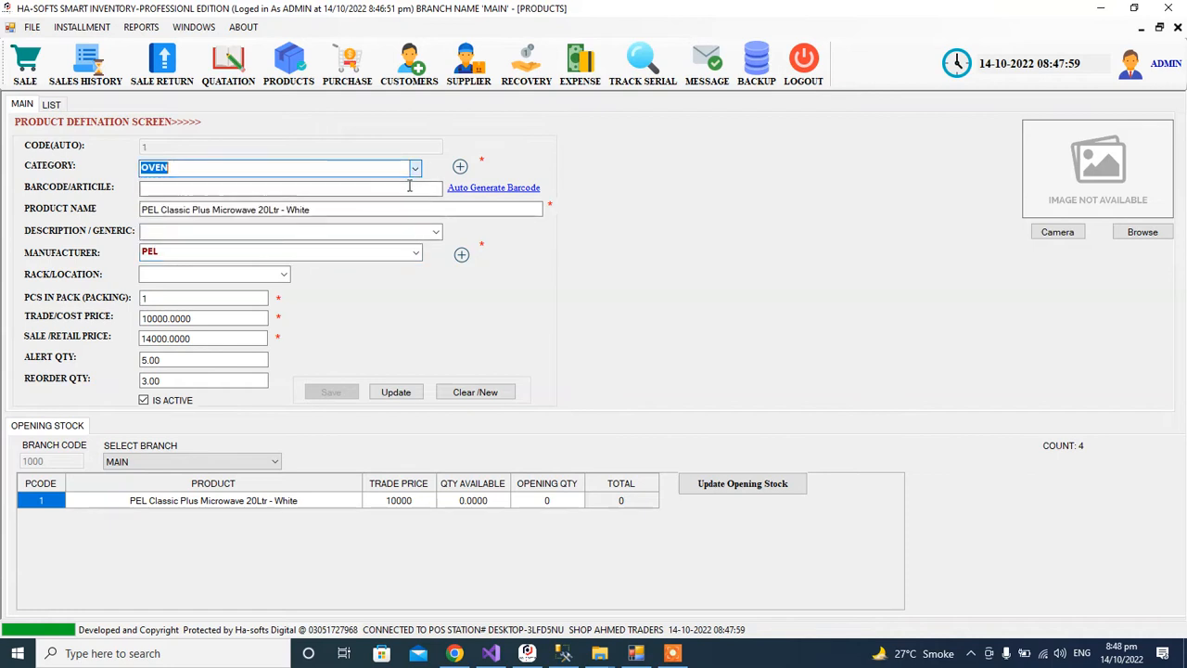
click(461, 167)
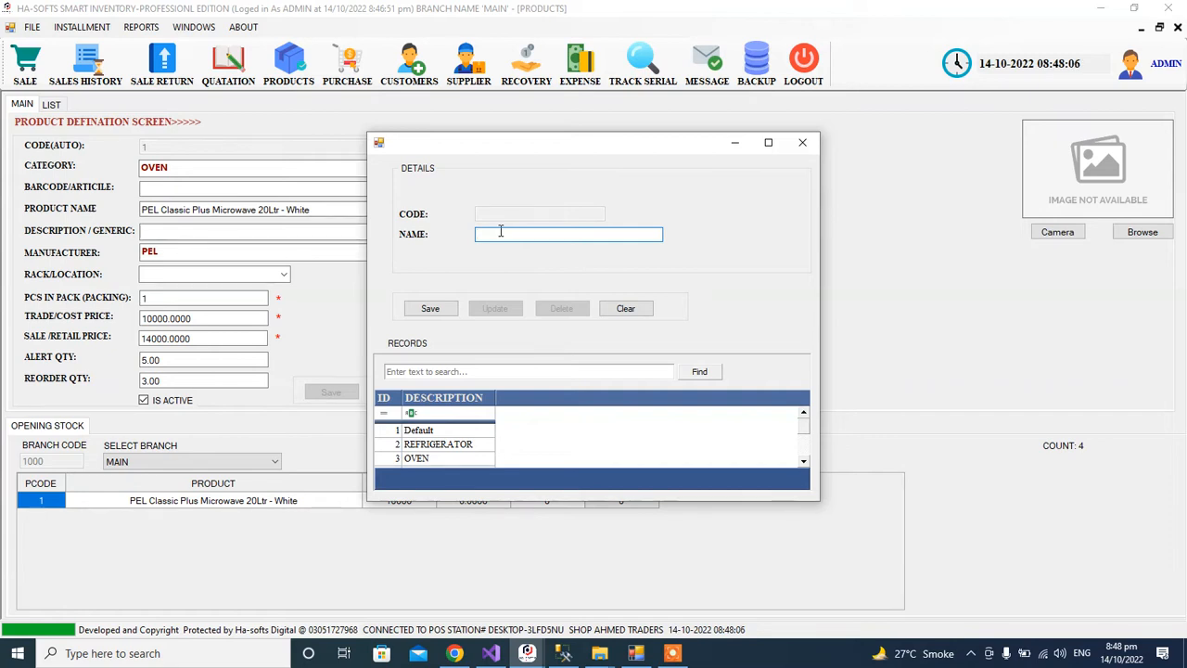
Save HEATERS as a new category and check it appears in the category list.
text(HEATERS)
click(436, 311)
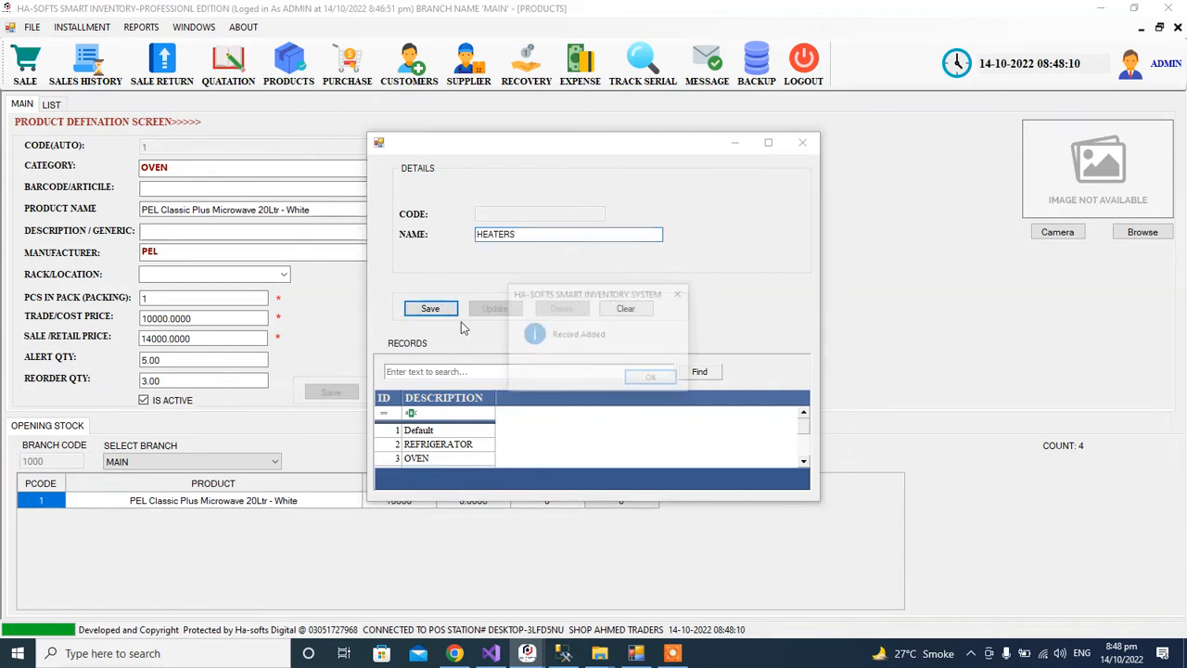
click(676, 387)
click(802, 142)
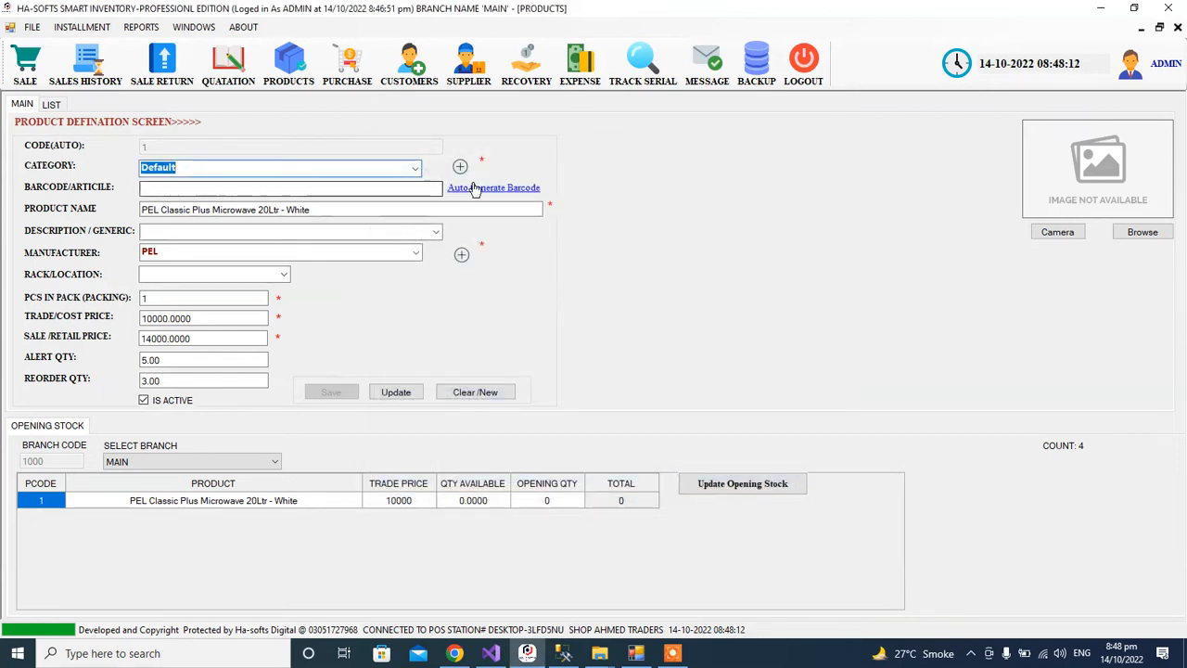
click(417, 168)
click(418, 167)
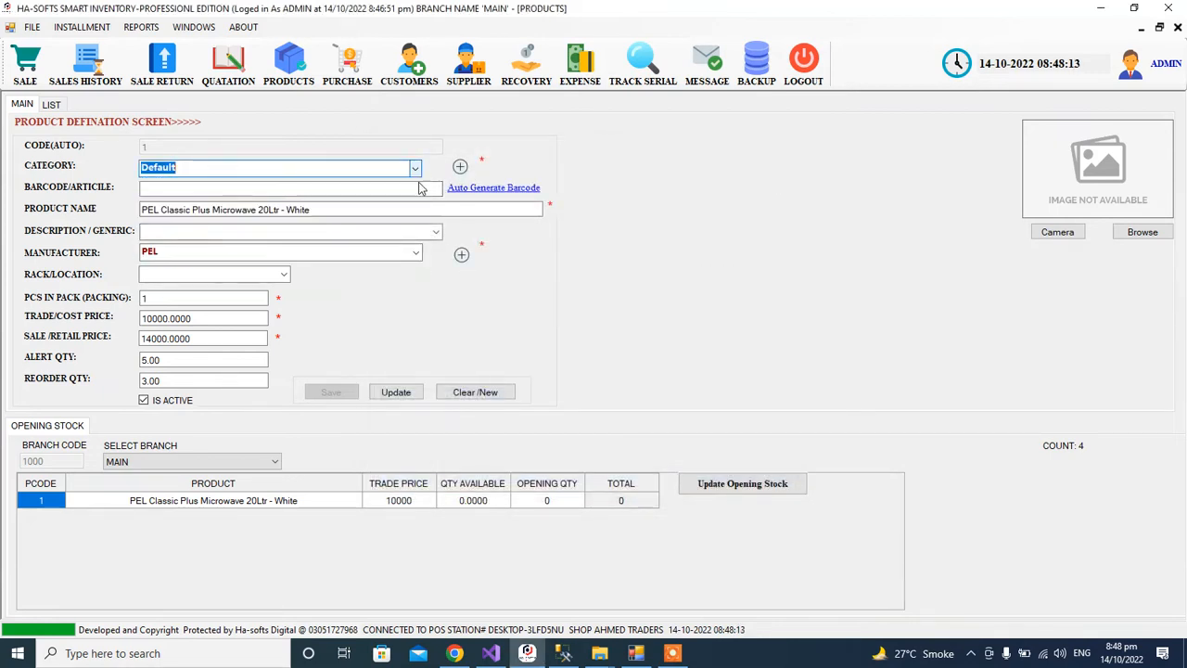
click(462, 258)
click(796, 144)
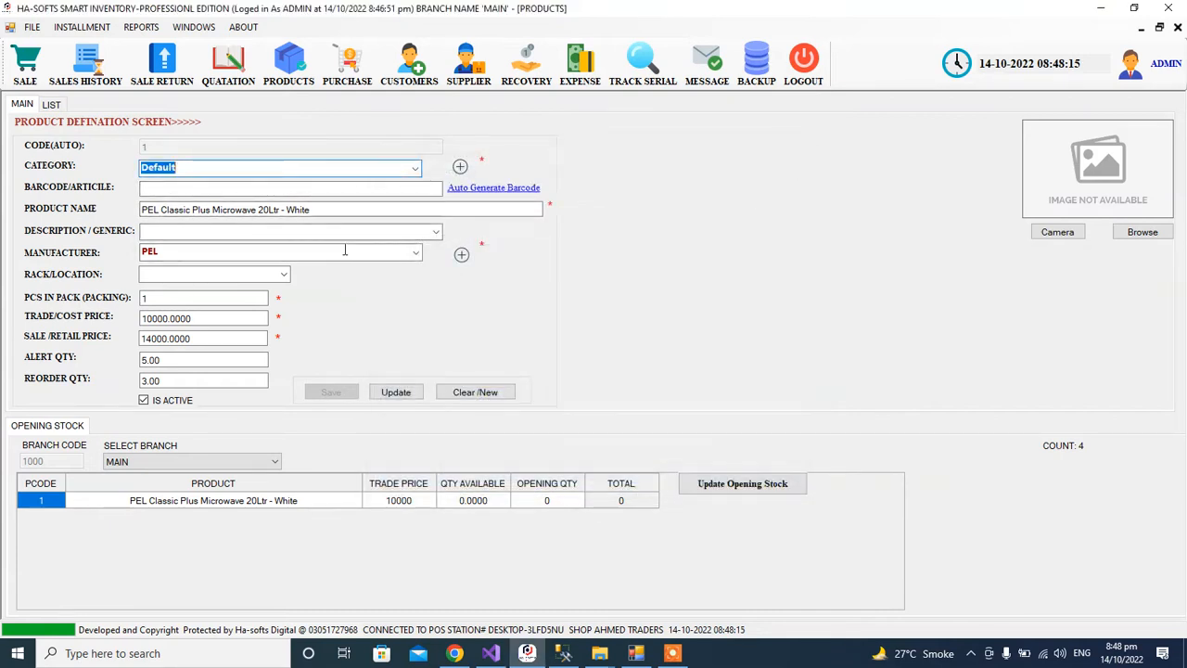
Review the microwave's pieces-in-pack, trade price, sale price and alert quantity values without changing them.
click(204, 297)
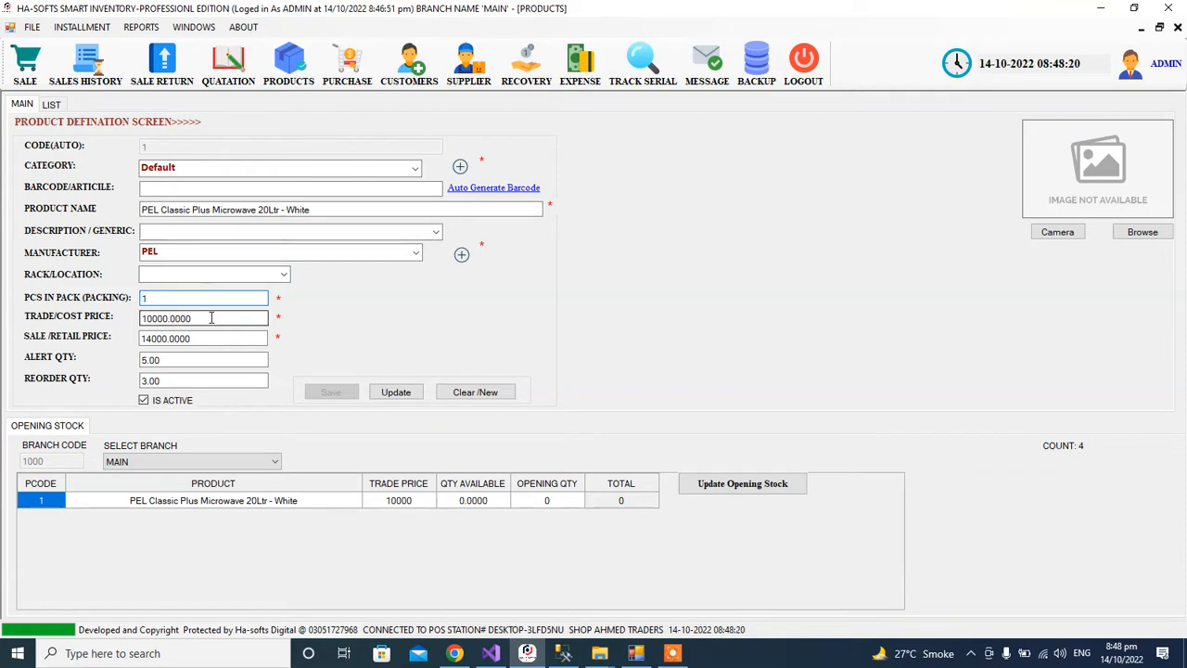
click(212, 318)
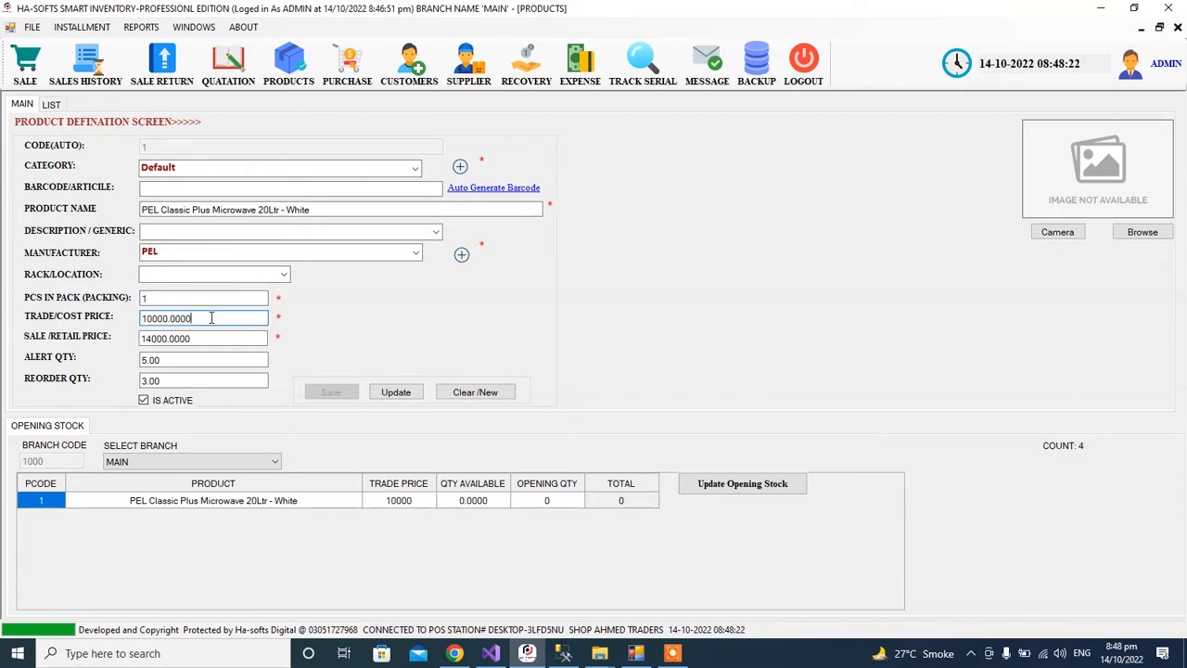
key(shift+Home)
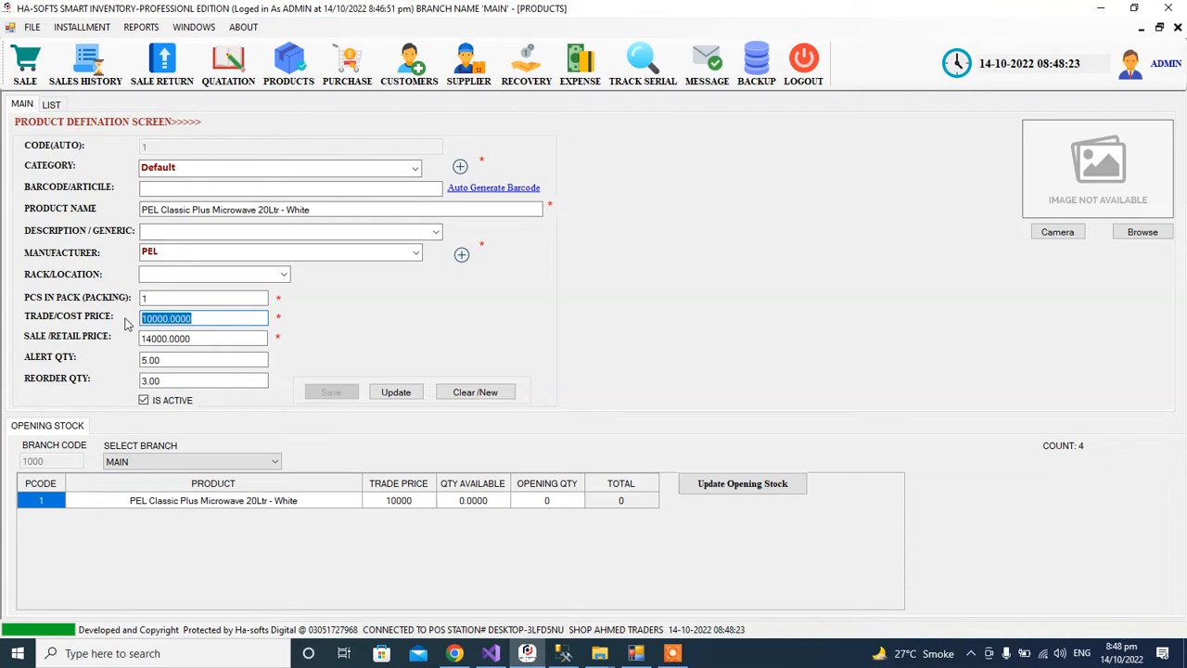
drag(200, 339, 139, 344)
click(206, 340)
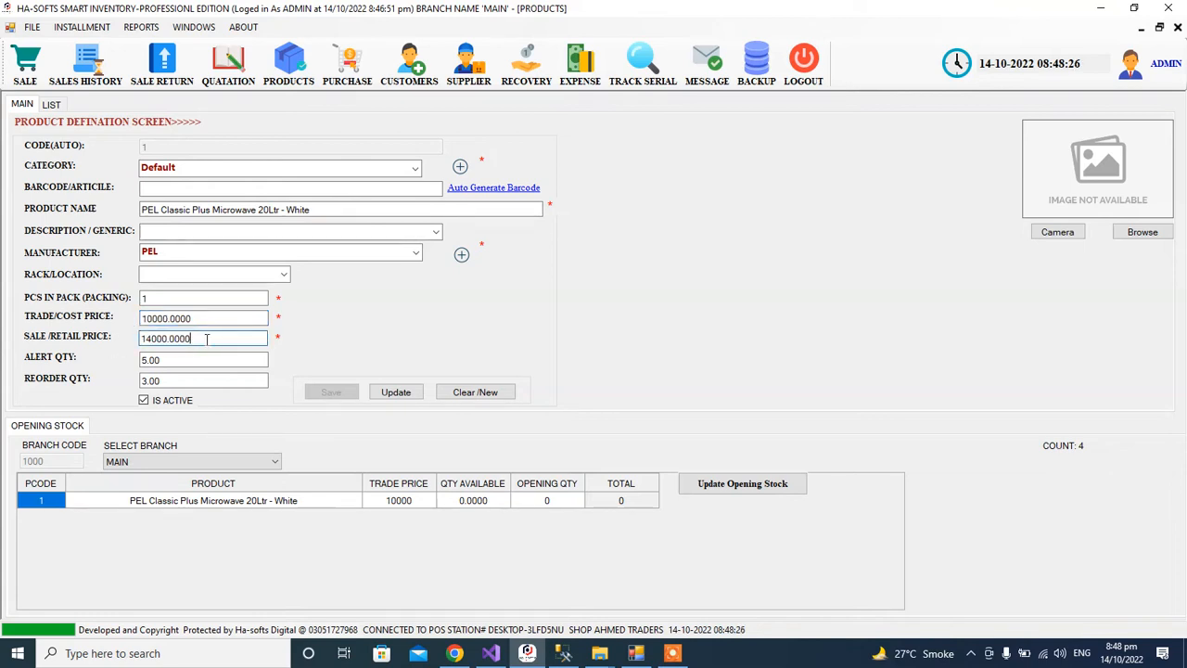
click(196, 363)
key(shift+Home)
click(181, 365)
double_click(181, 366)
click(180, 366)
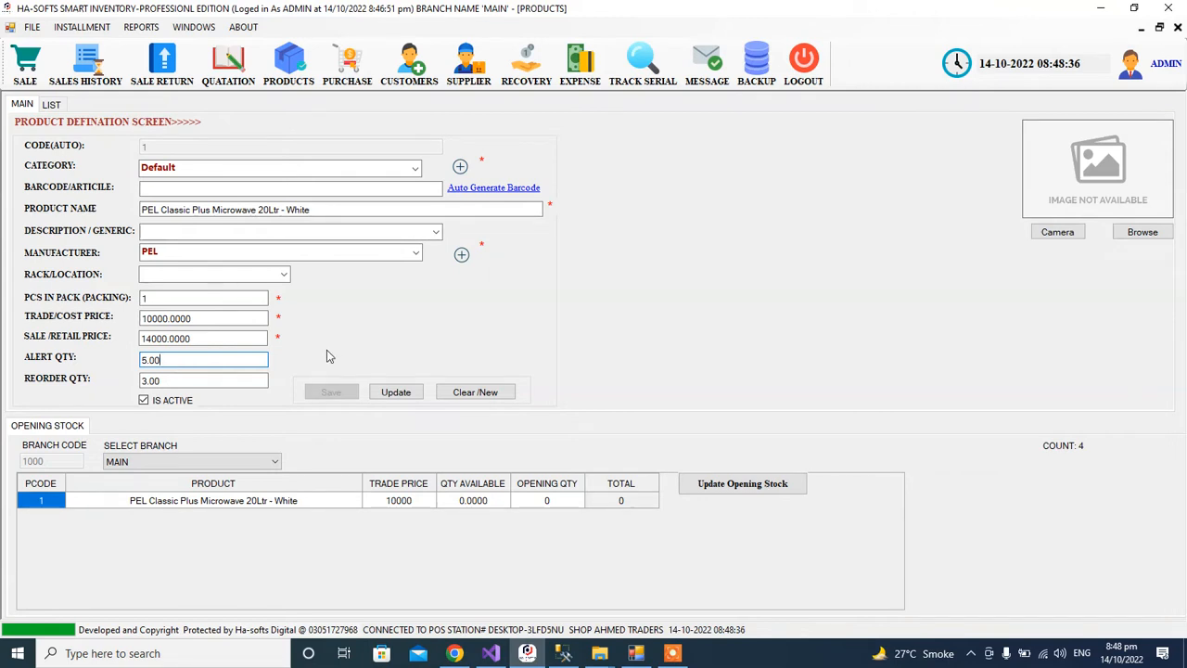
Load the Gree 2.0 Ton inverter AC and inspect its 108000 cost and 140000 retail prices unchanged.
click(468, 392)
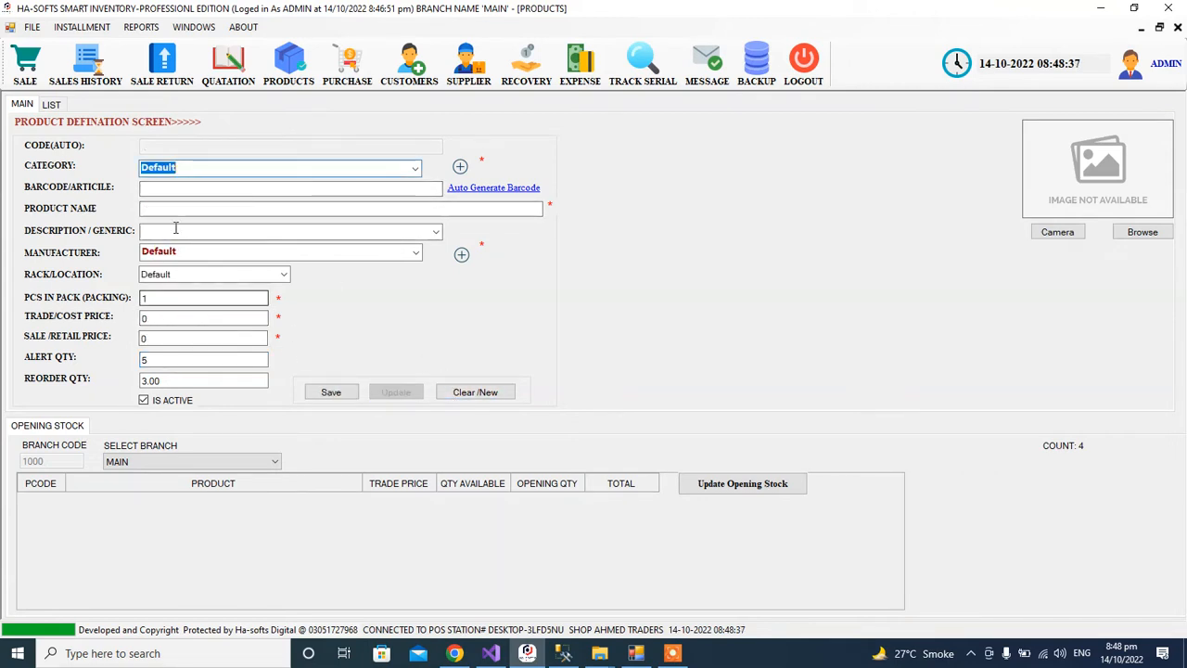
click(51, 104)
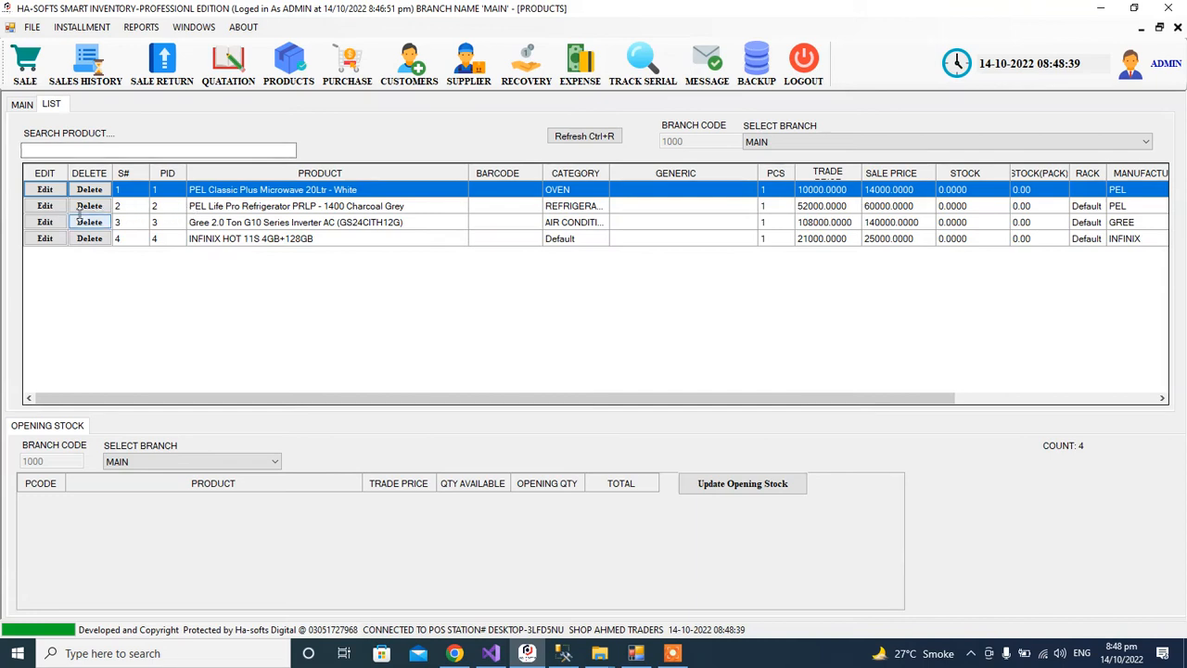
click(44, 223)
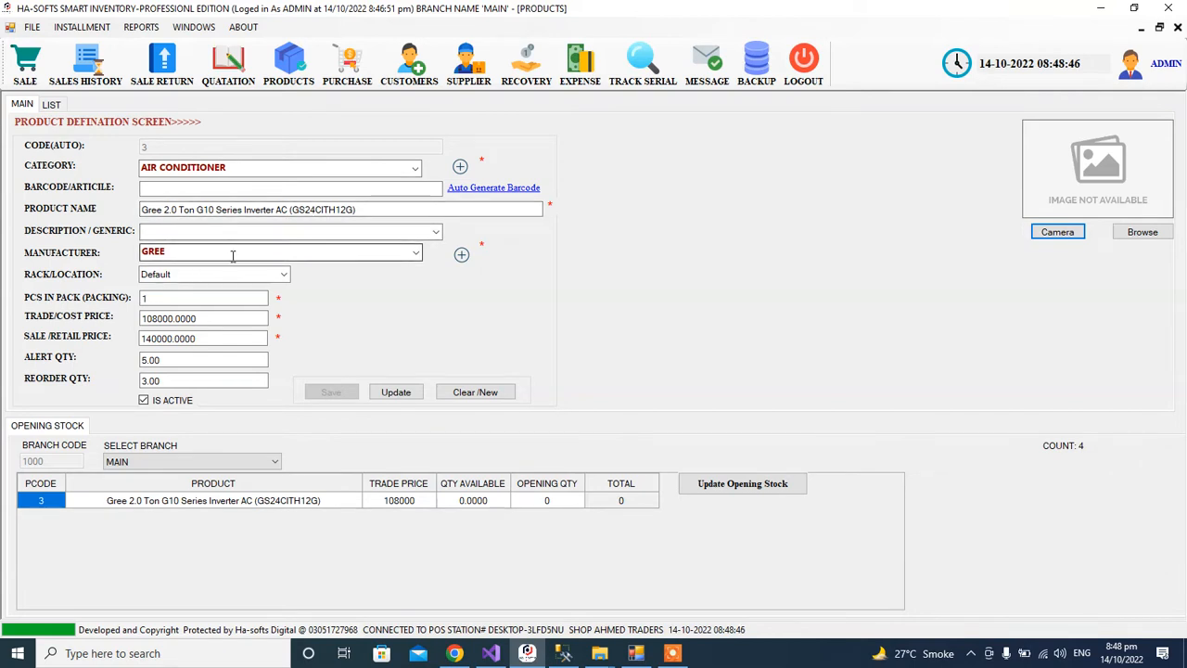
drag(197, 318, 144, 337)
click(189, 338)
click(216, 359)
click(51, 105)
click(21, 104)
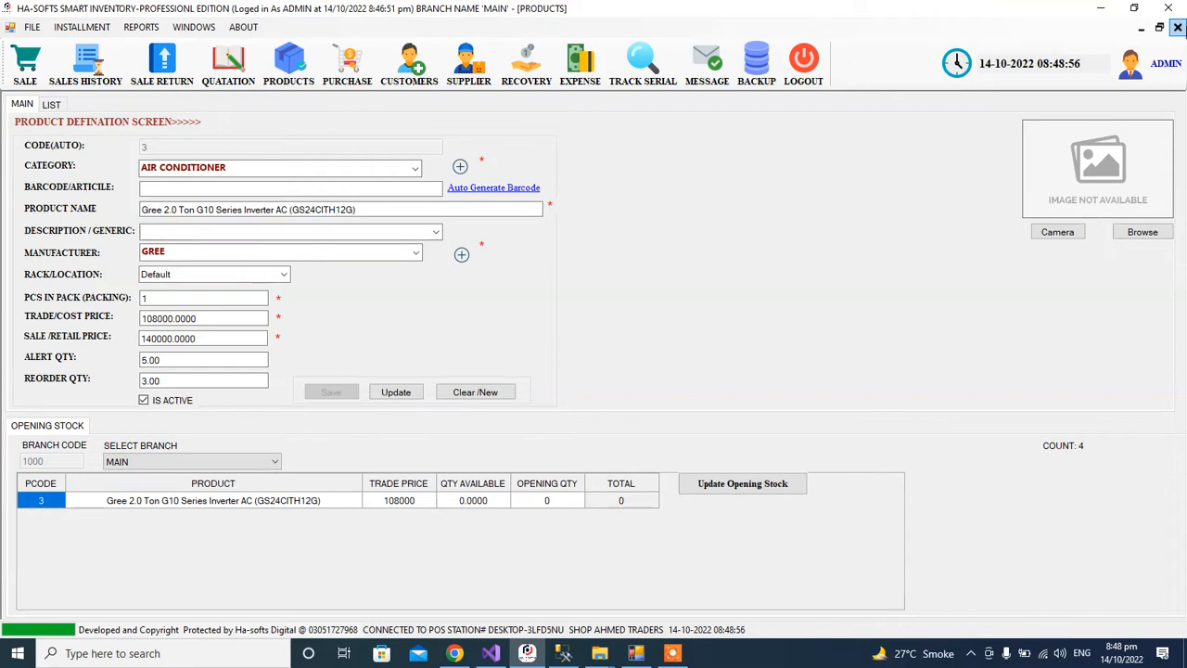
Load the INFINIX HOT 11S 4GB+128GB product for editing after briefly opening the PEL refrigerator.
click(53, 105)
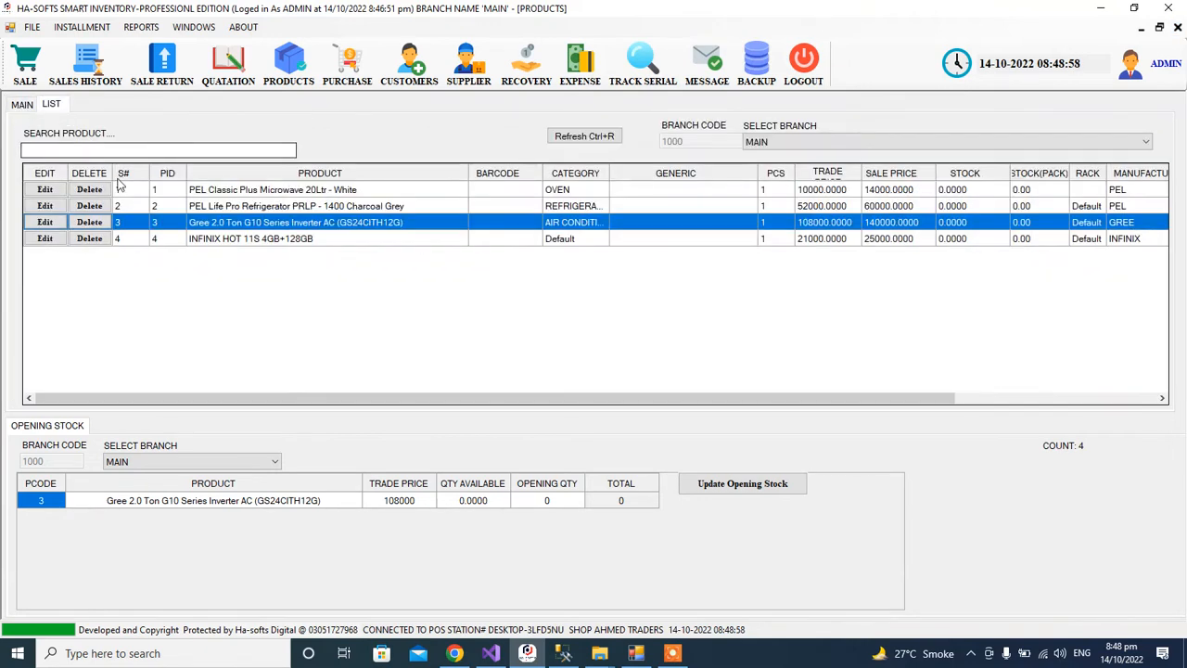
click(45, 206)
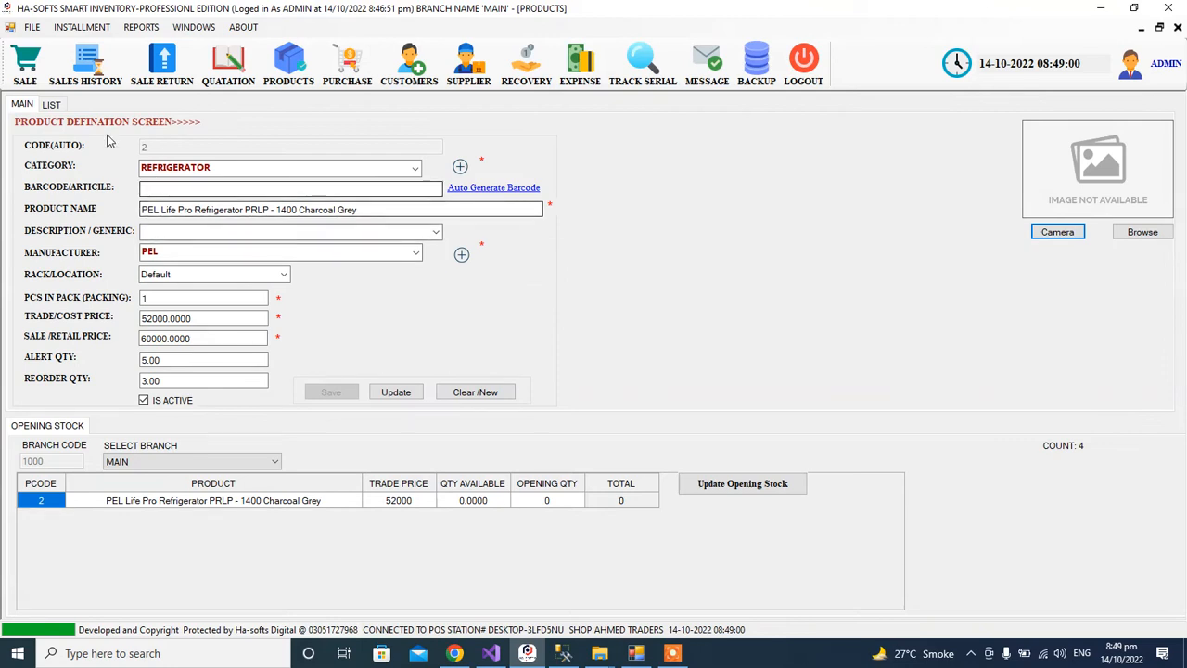
click(51, 105)
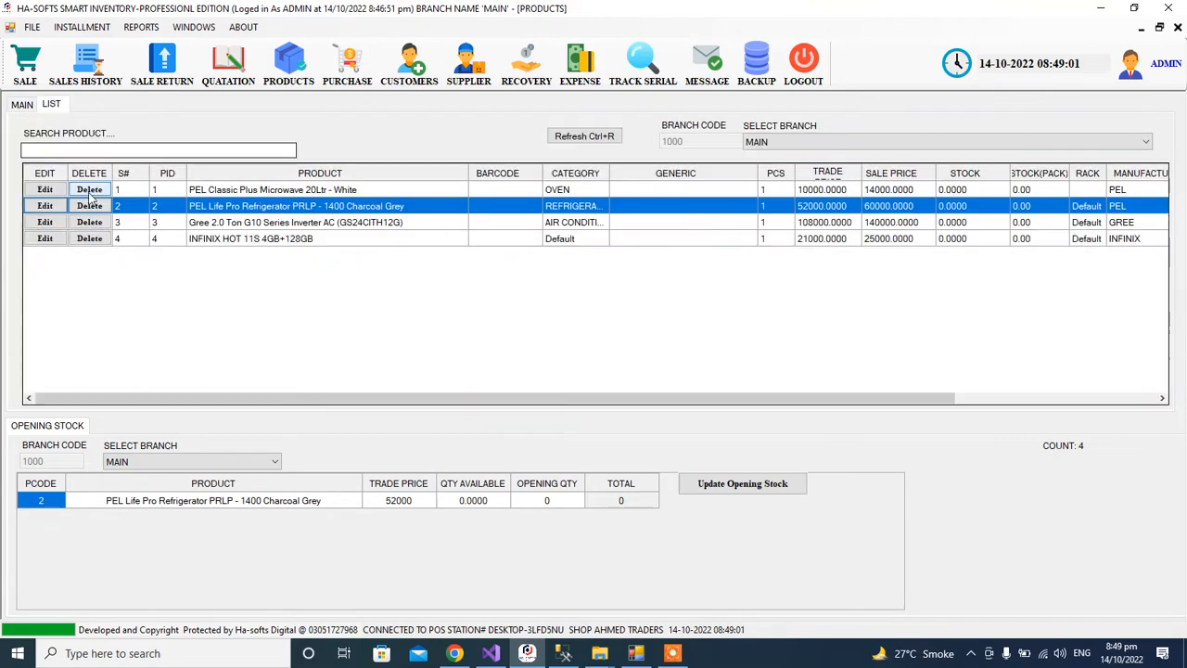
click(43, 240)
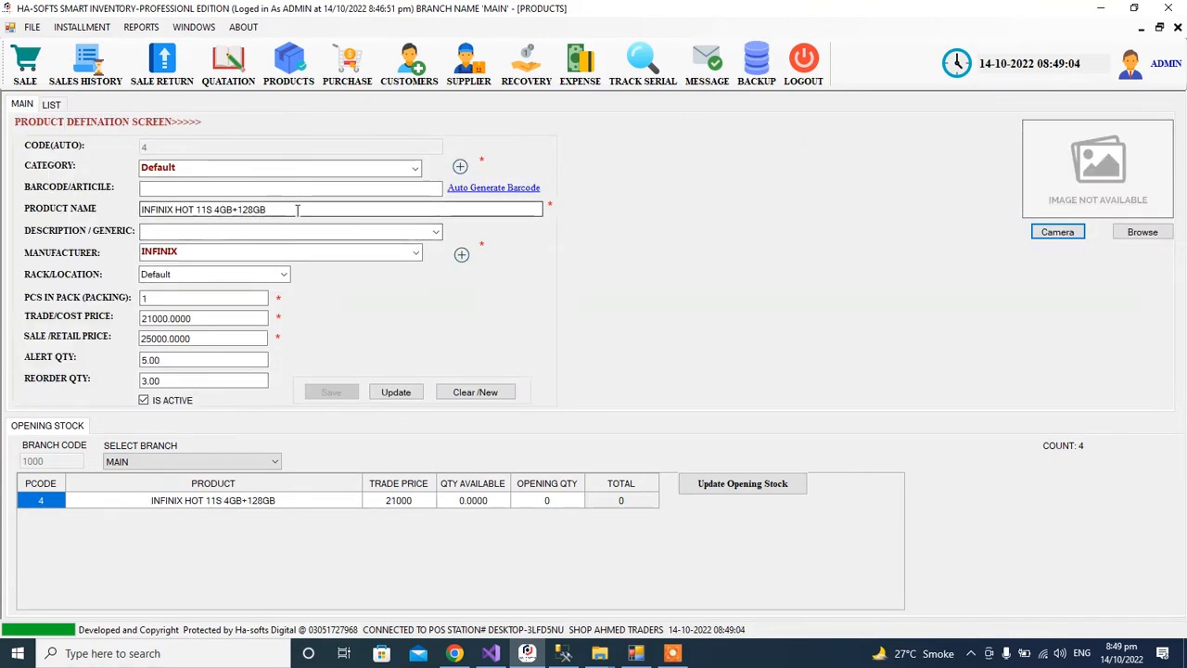
click(297, 209)
Set the INFINIX category to MOBILES, update it, verify the list row and close the window.
click(213, 167)
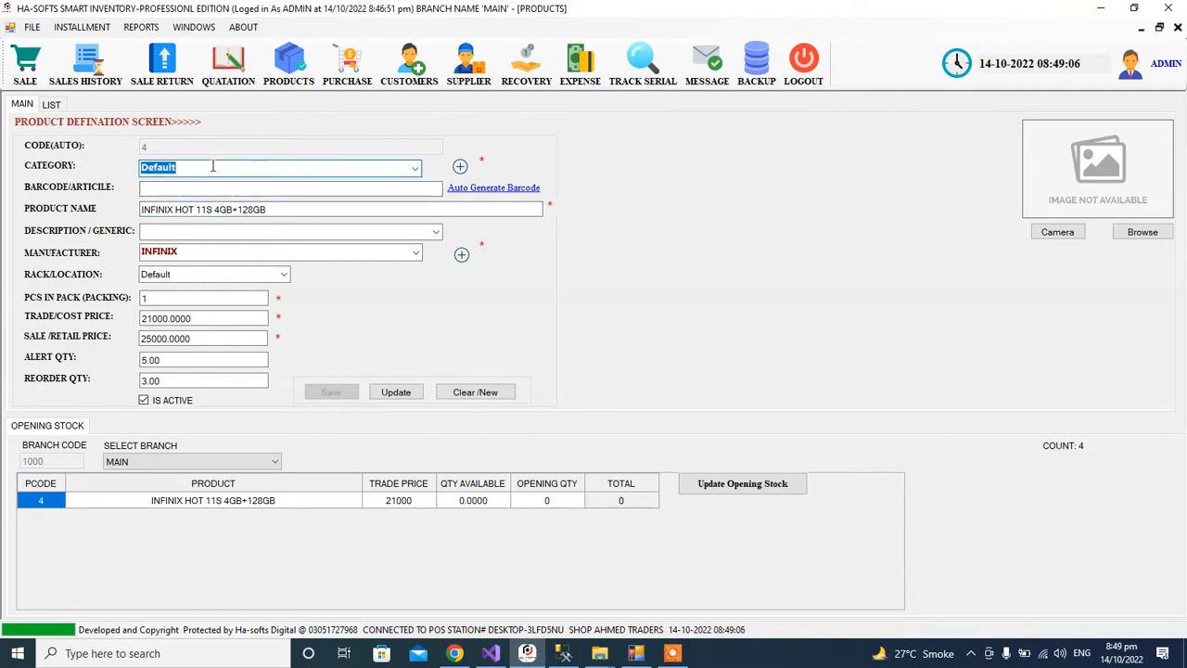
click(234, 168)
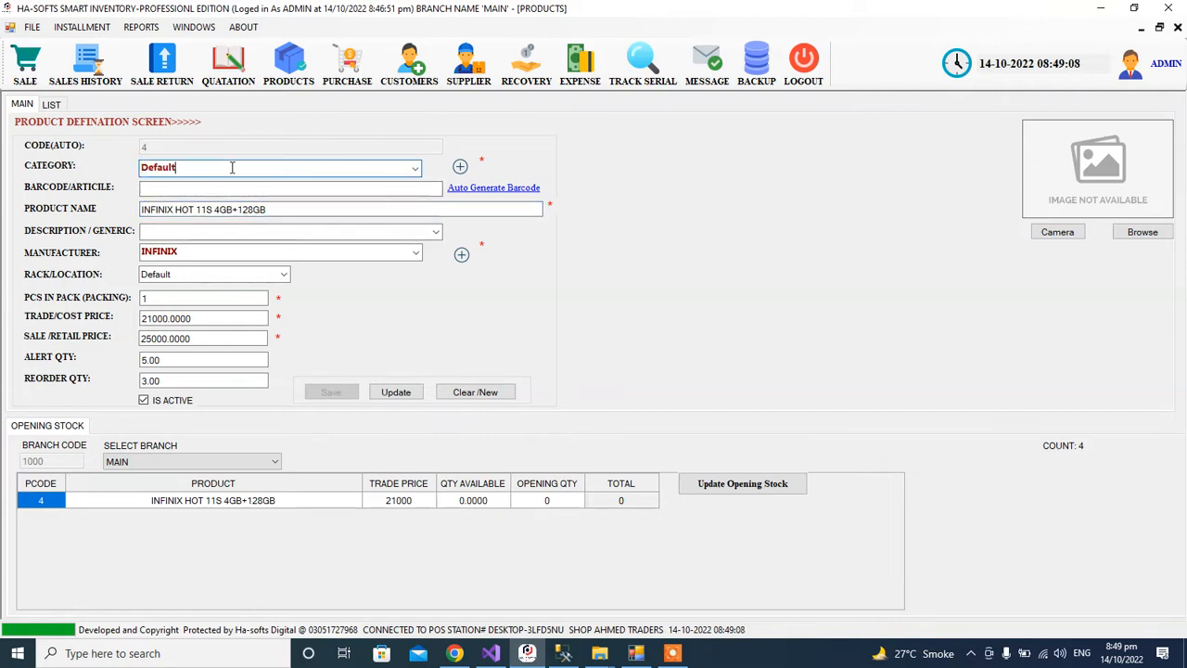
click(414, 168)
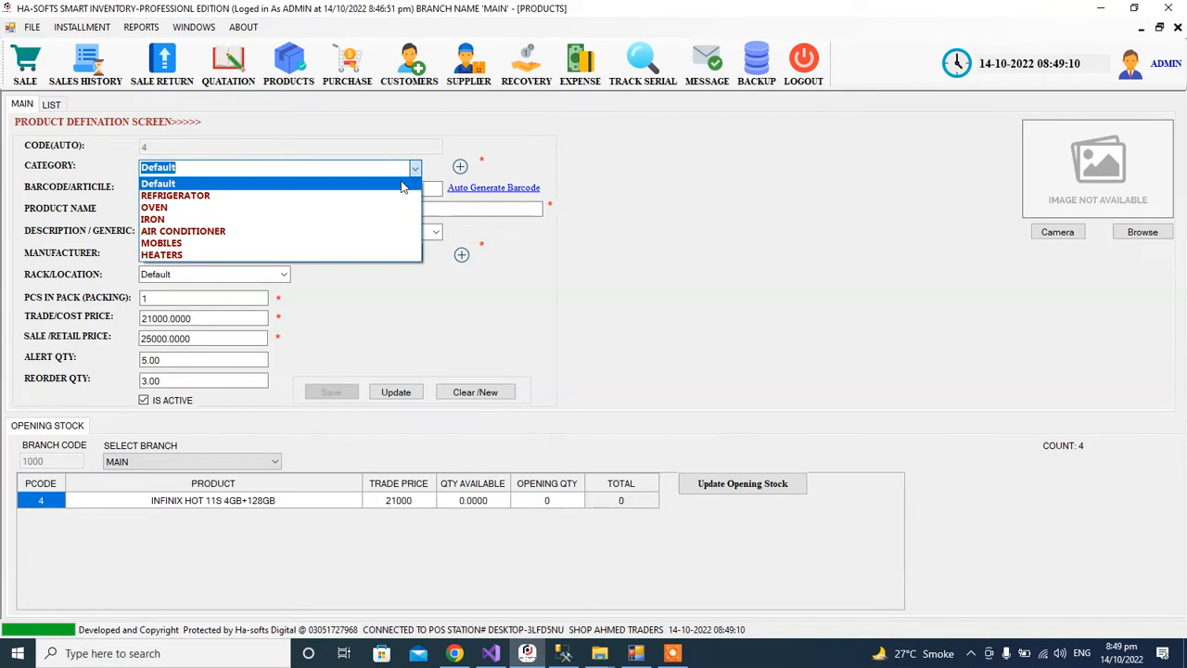
click(345, 244)
click(394, 390)
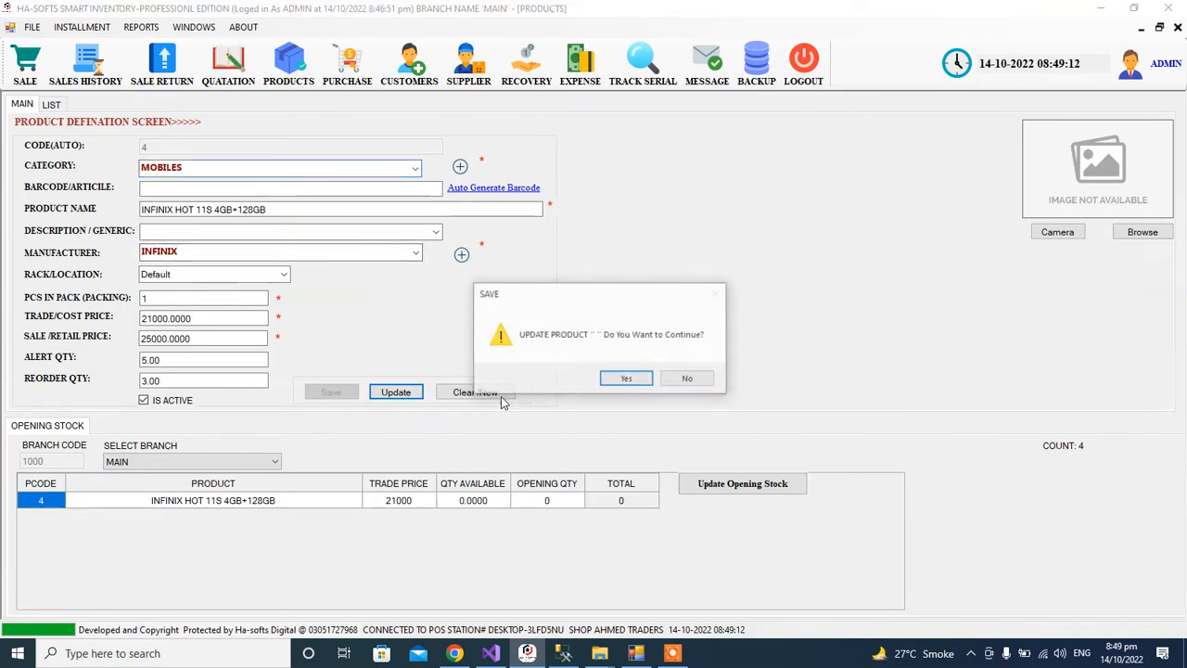
click(626, 377)
click(664, 380)
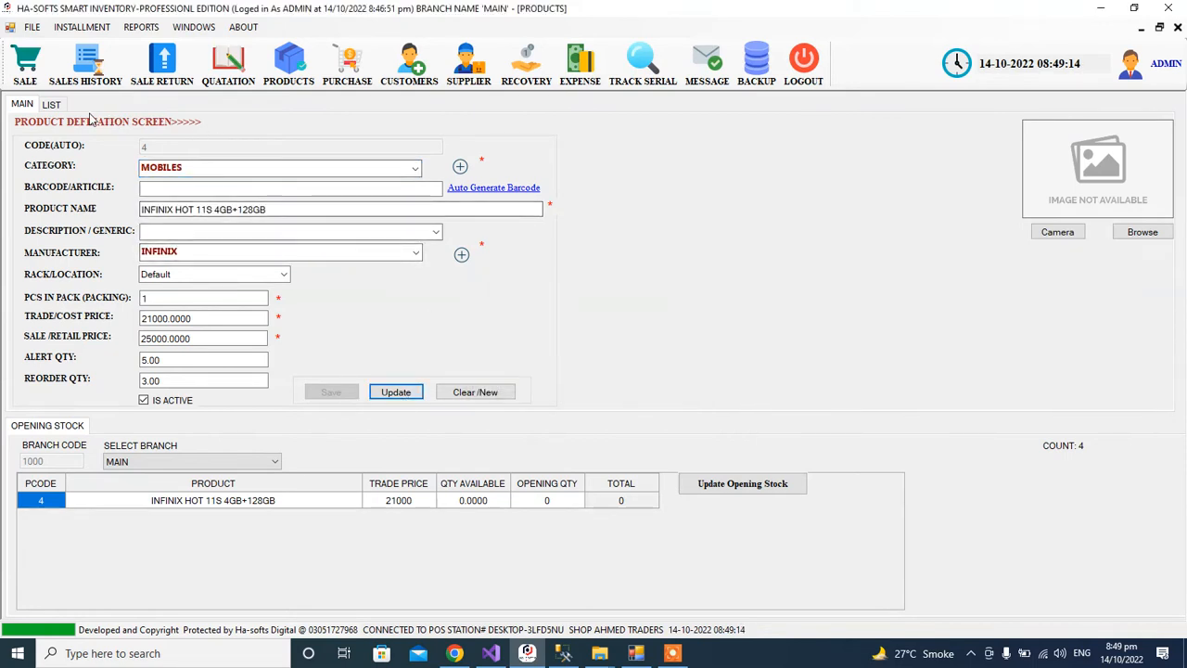
click(51, 104)
click(367, 239)
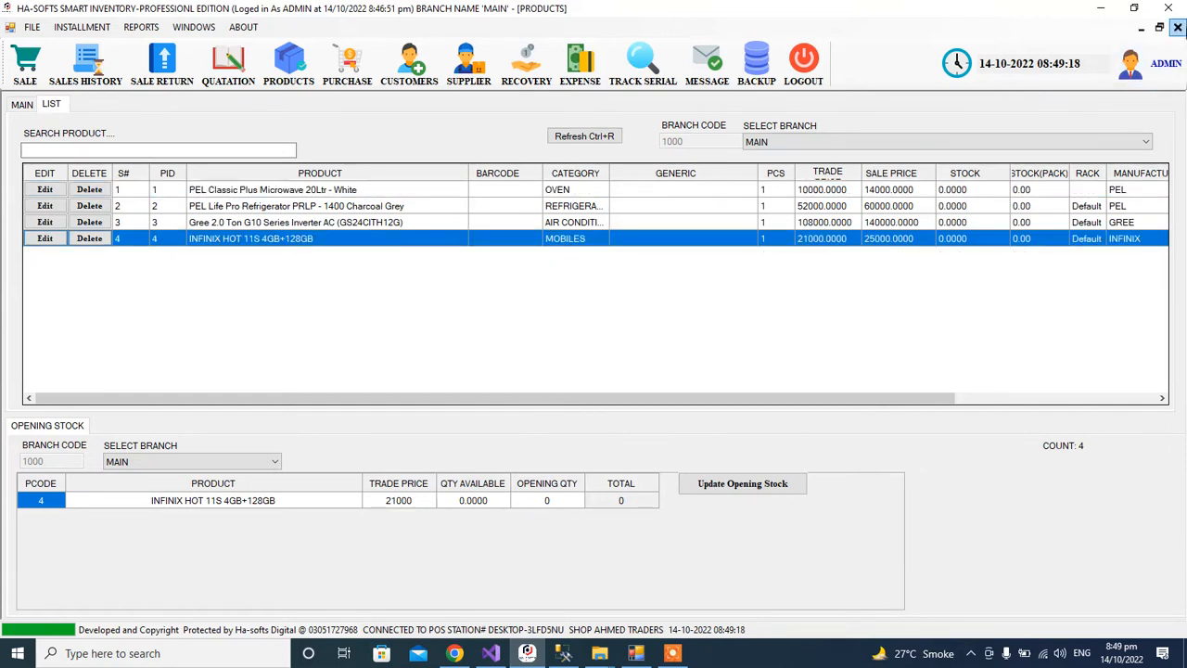
click(1178, 27)
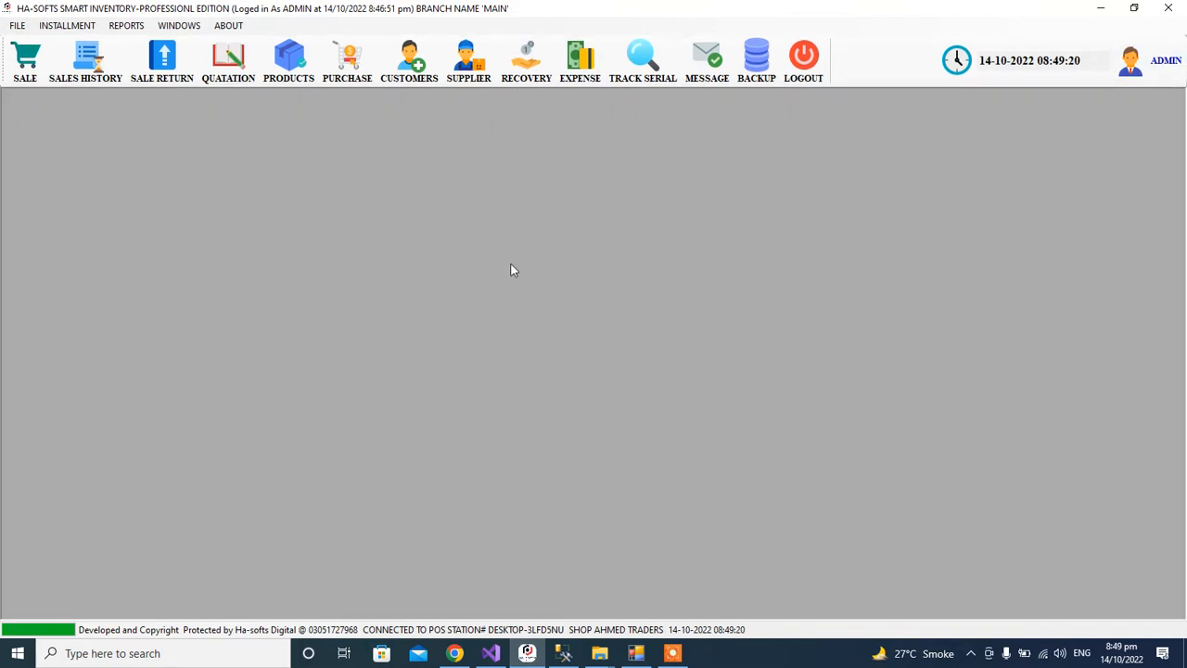
Open a new purchase with invoice number 12345 and supplier YOUNUS TRADERS.
click(346, 60)
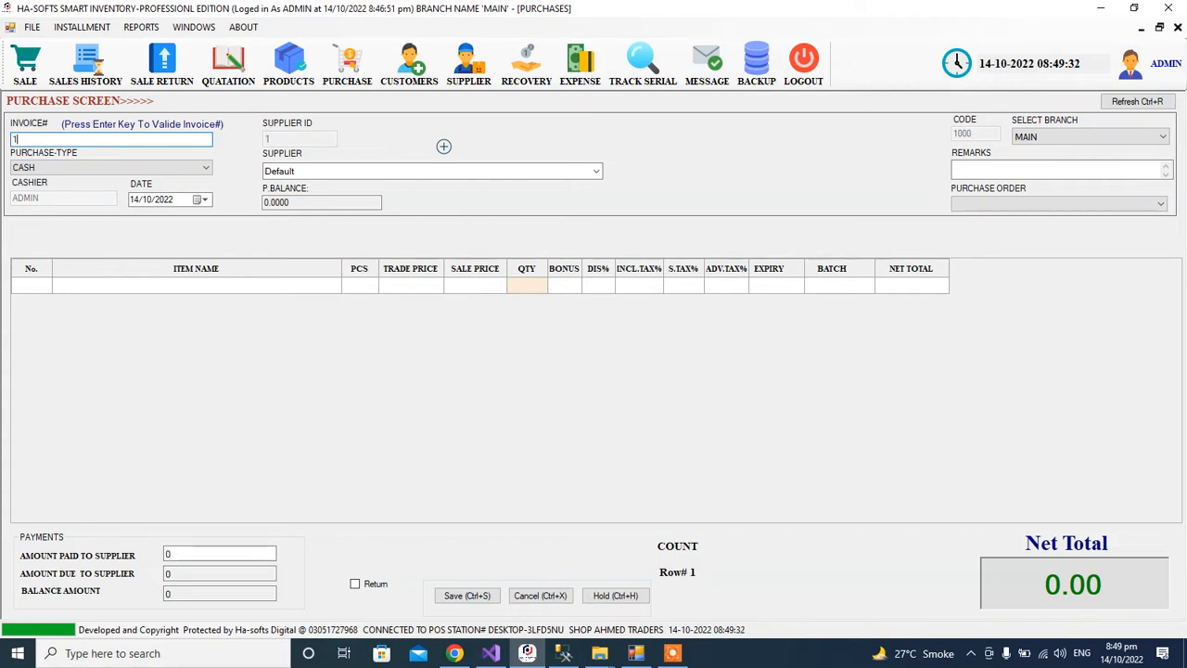
text(5)
key(Return)
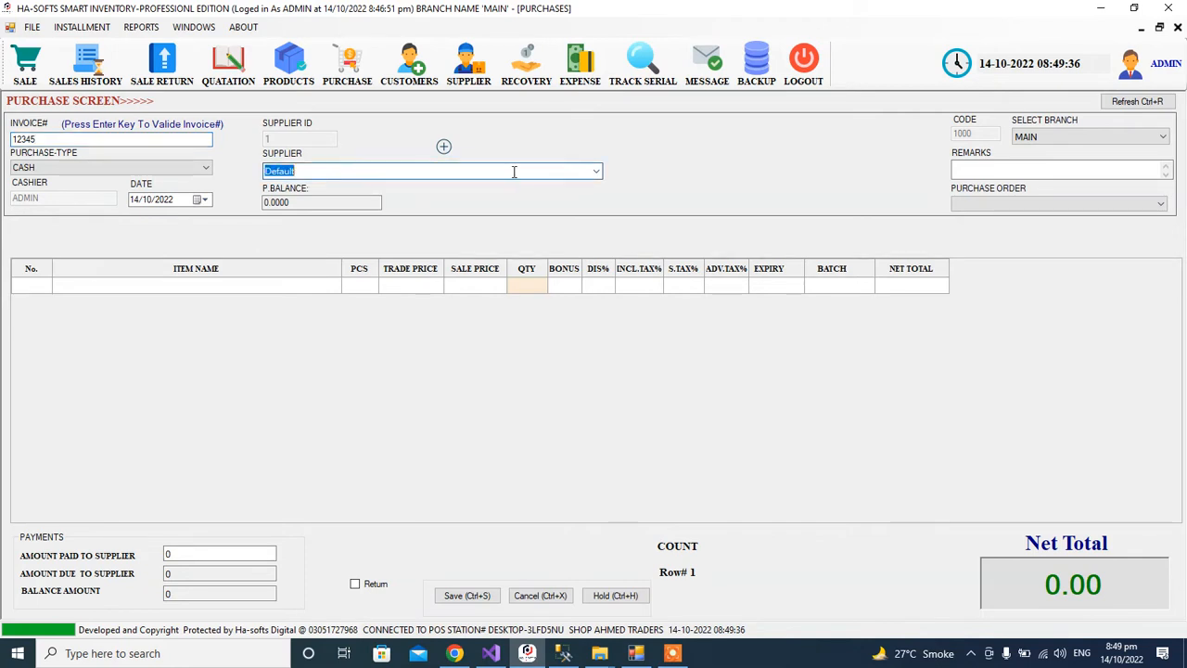
click(595, 173)
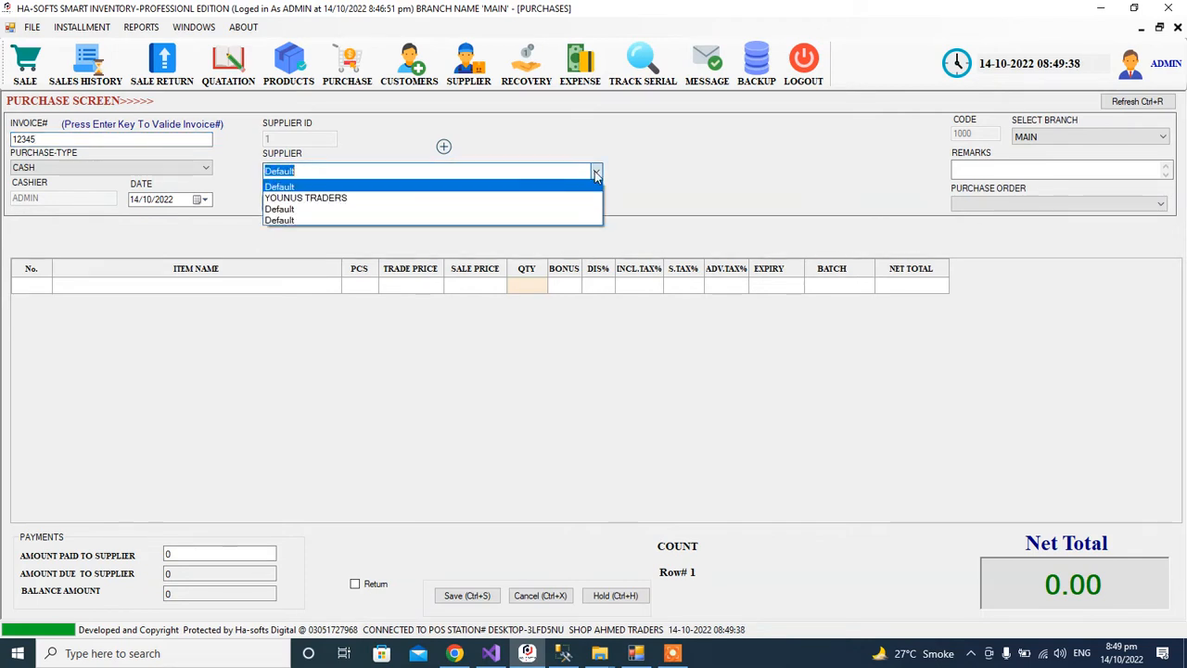
click(596, 174)
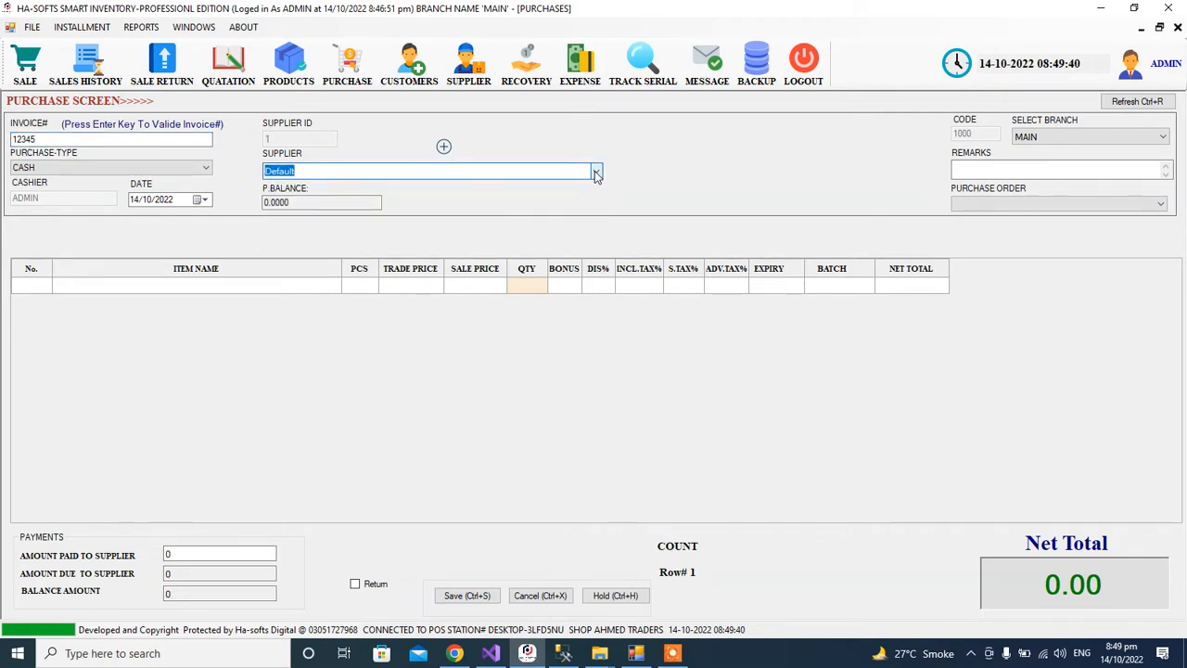
click(596, 174)
click(574, 197)
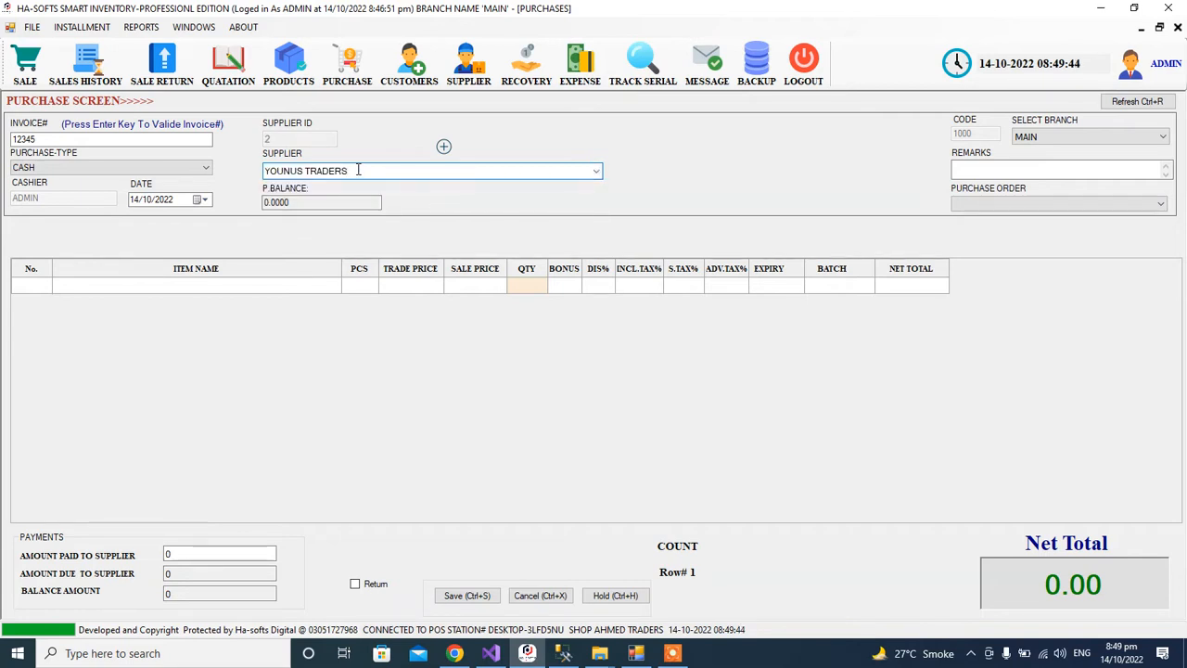
Add the PEL Classic Plus Microwave to the purchase with quantity 2 and 1% sales tax.
key(Return)
text(2)
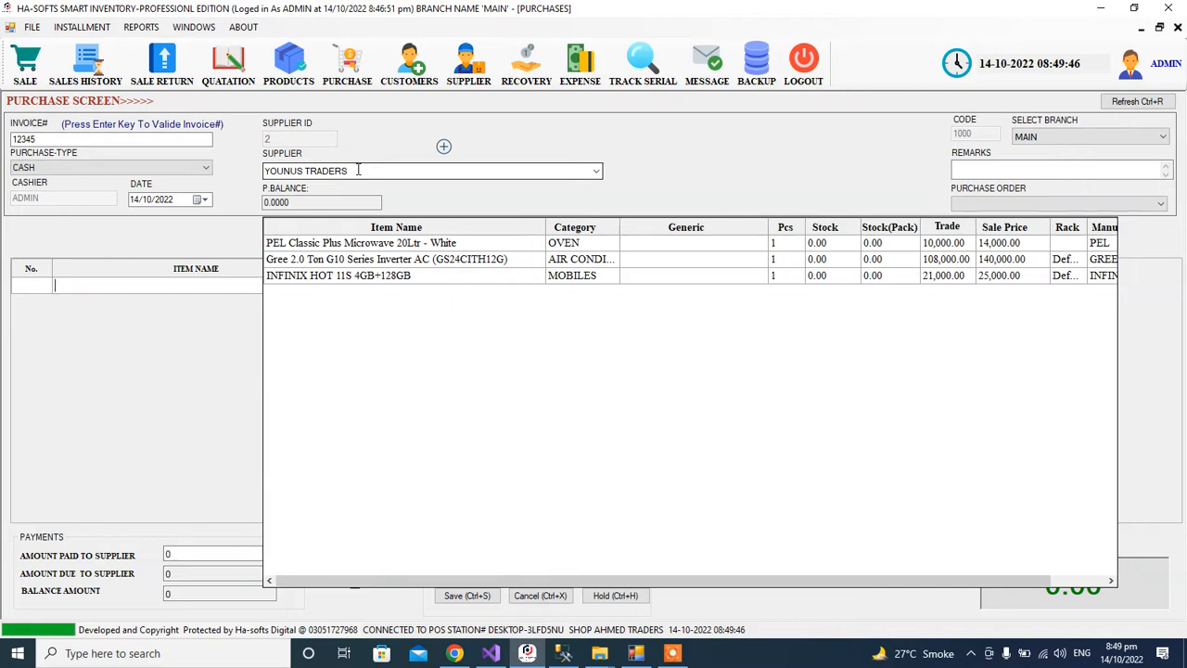
key(Return)
text(PE)
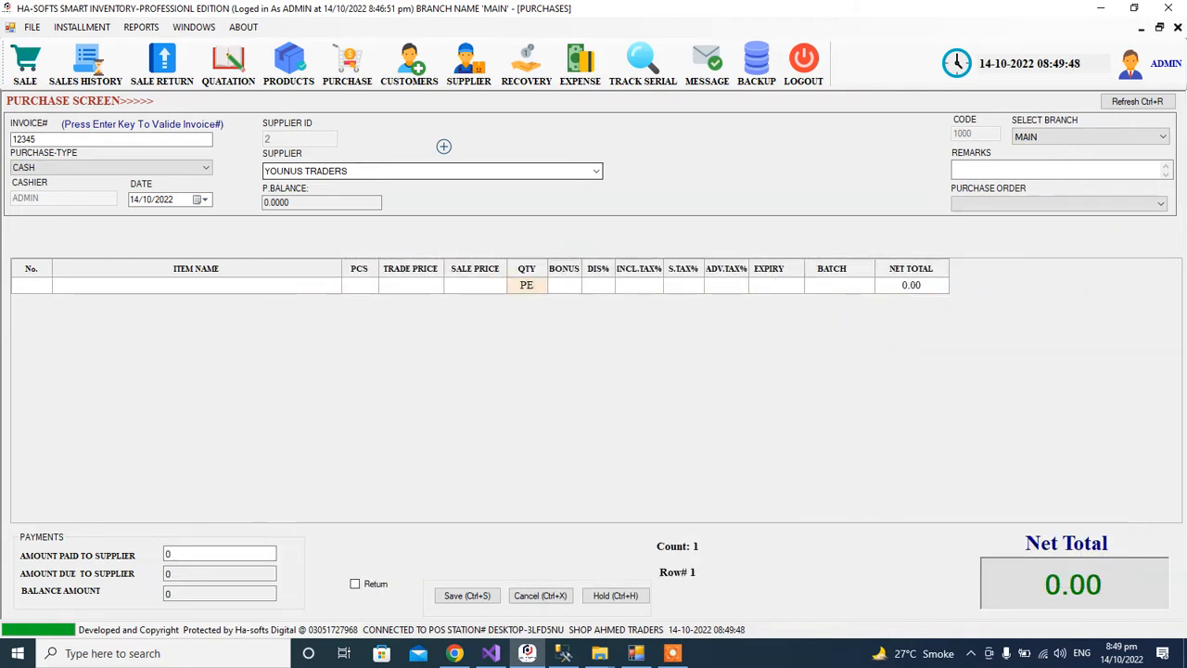
key(BackSpace)
key(BackSpace)
text(0)
key(Return)
key(Left)
key(Left)
text(PE)
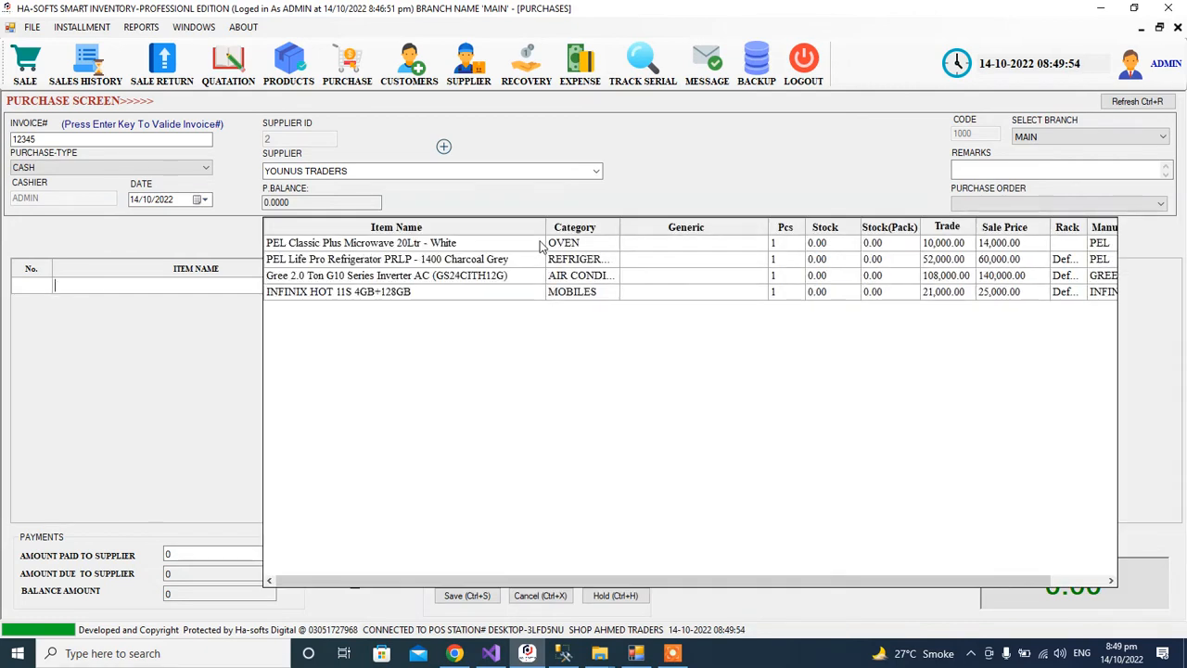
text(L)
double_click(540, 243)
text(2)
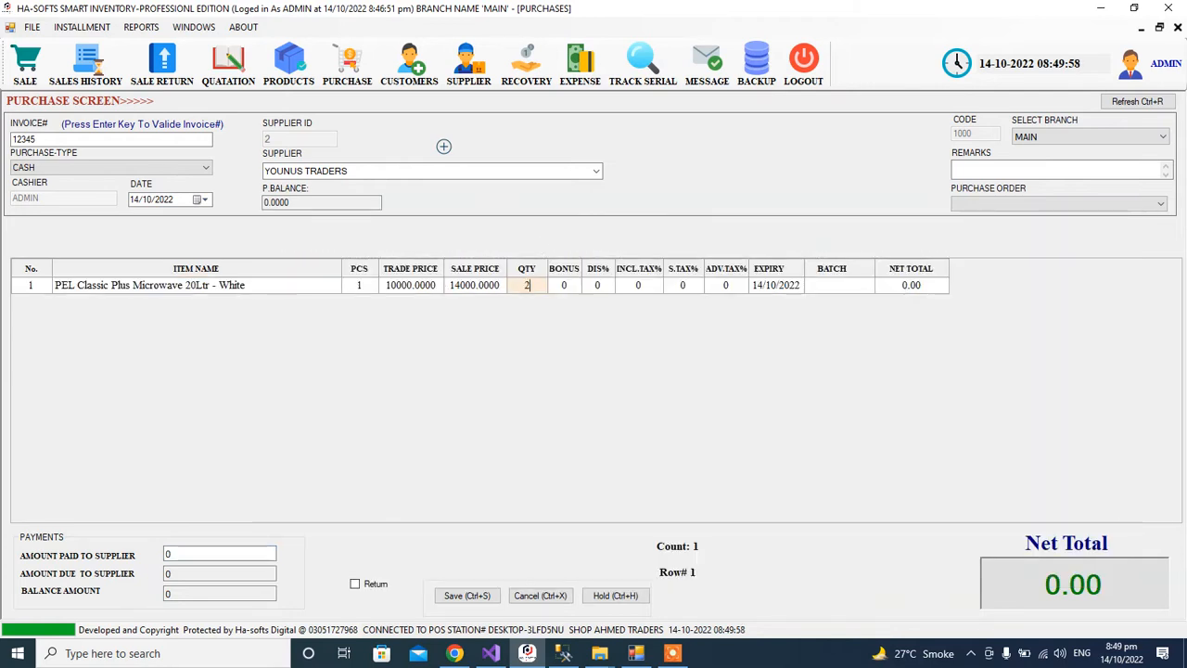
key(Return)
key(Return)
key(Return)
key(Return)
key(Return)
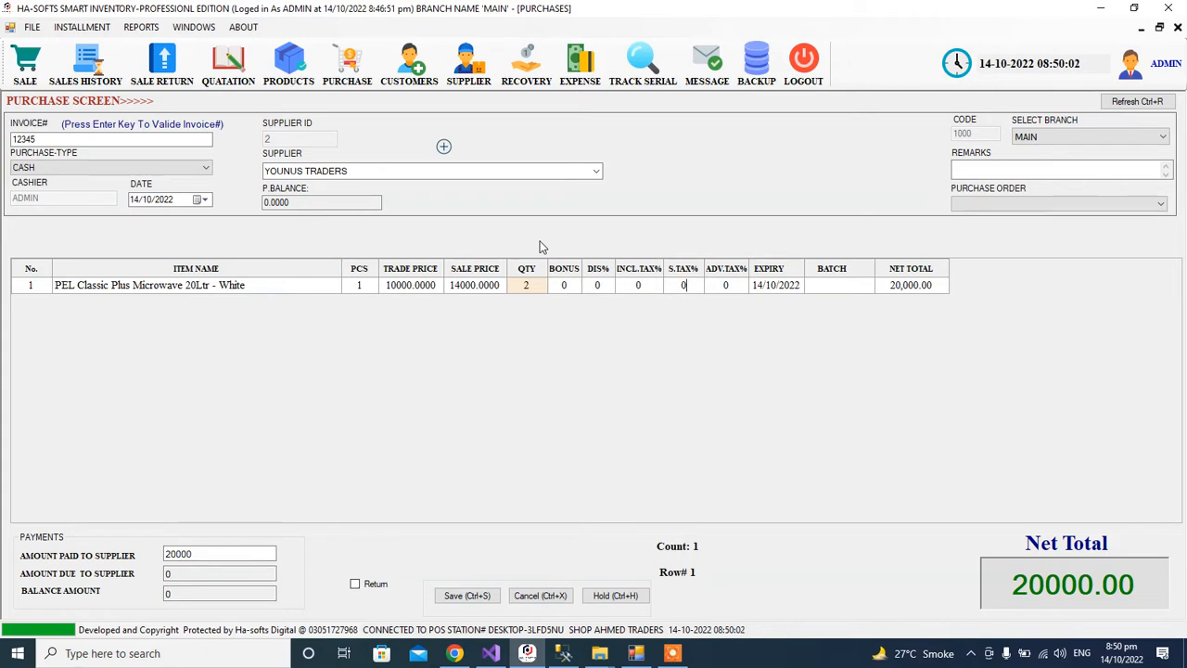
key(Left)
text(1)
key(Return)
key(Left)
key(Left)
key(Left)
key(Right)
key(Right)
key(Left)
key(Left)
key(Left)
Add the Gree inverter air conditioner with quantity 2.
key(Down)
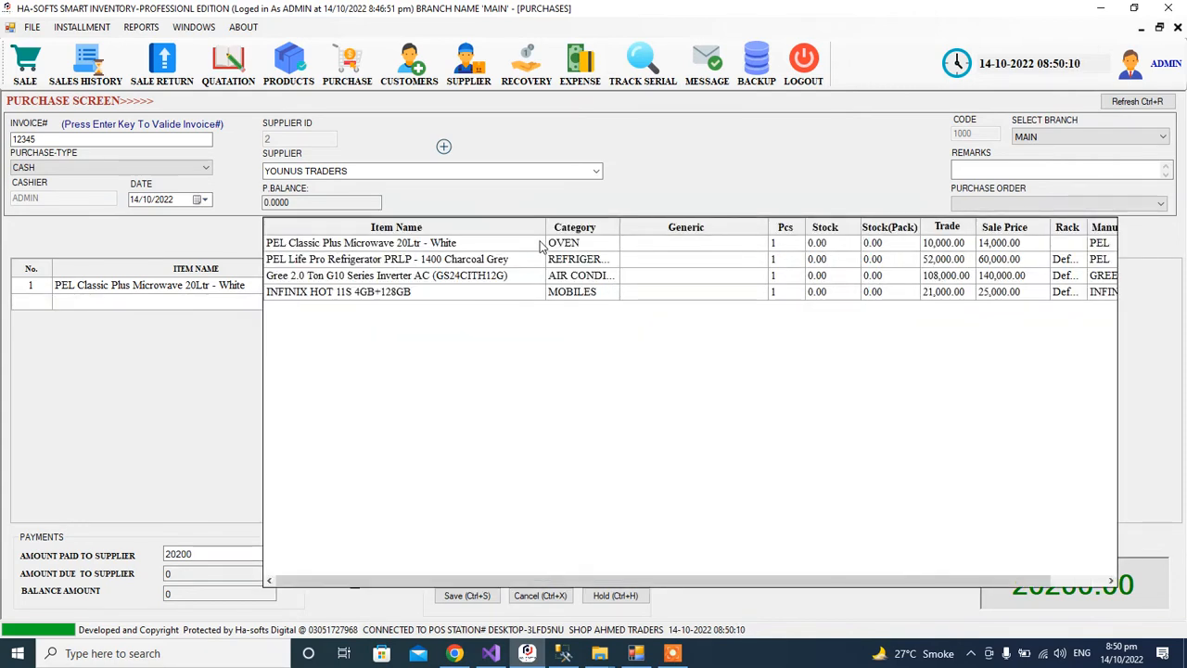
key(Up)
key(Up)
key(Up)
key(Down)
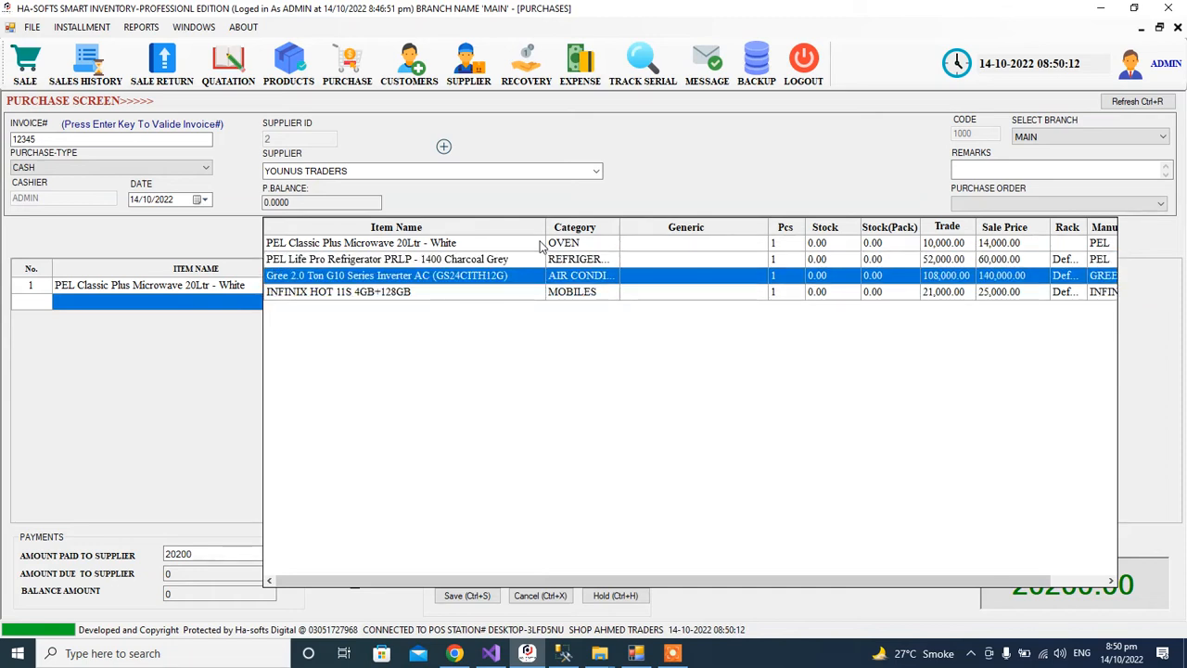
key(Return)
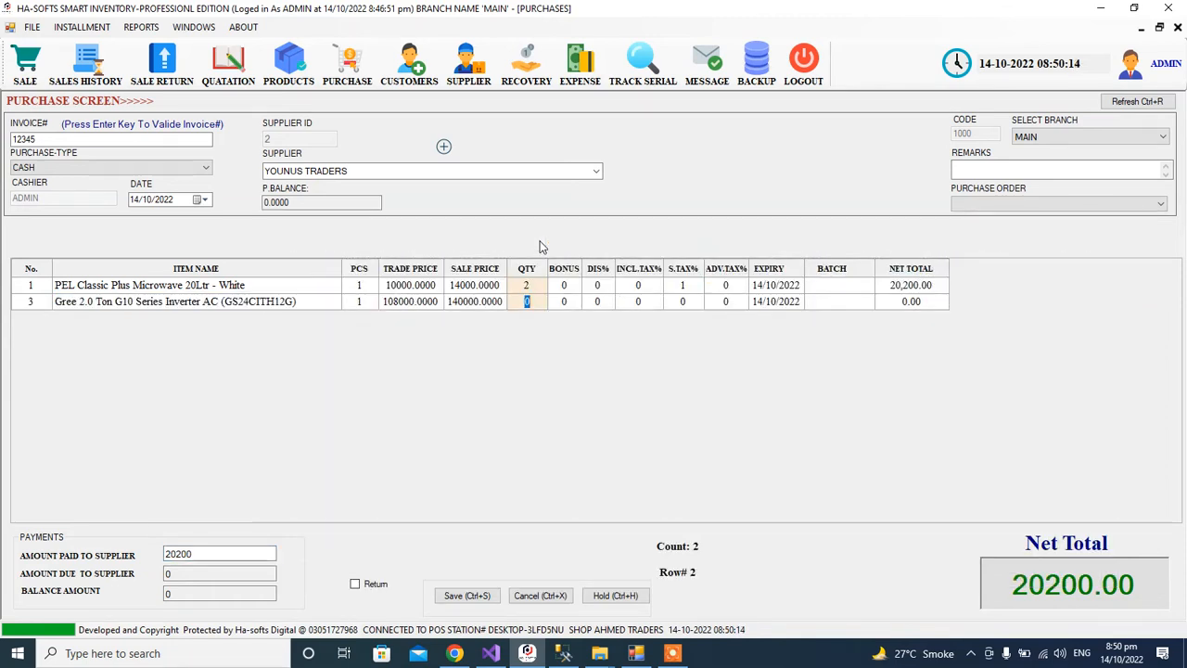
text(2)
key(Return)
key(Right)
key(Right)
key(Left)
key(Left)
key(Left)
key(Left)
key(Right)
key(Right)
key(Right)
key(Right)
key(Left)
key(Left)
key(Right)
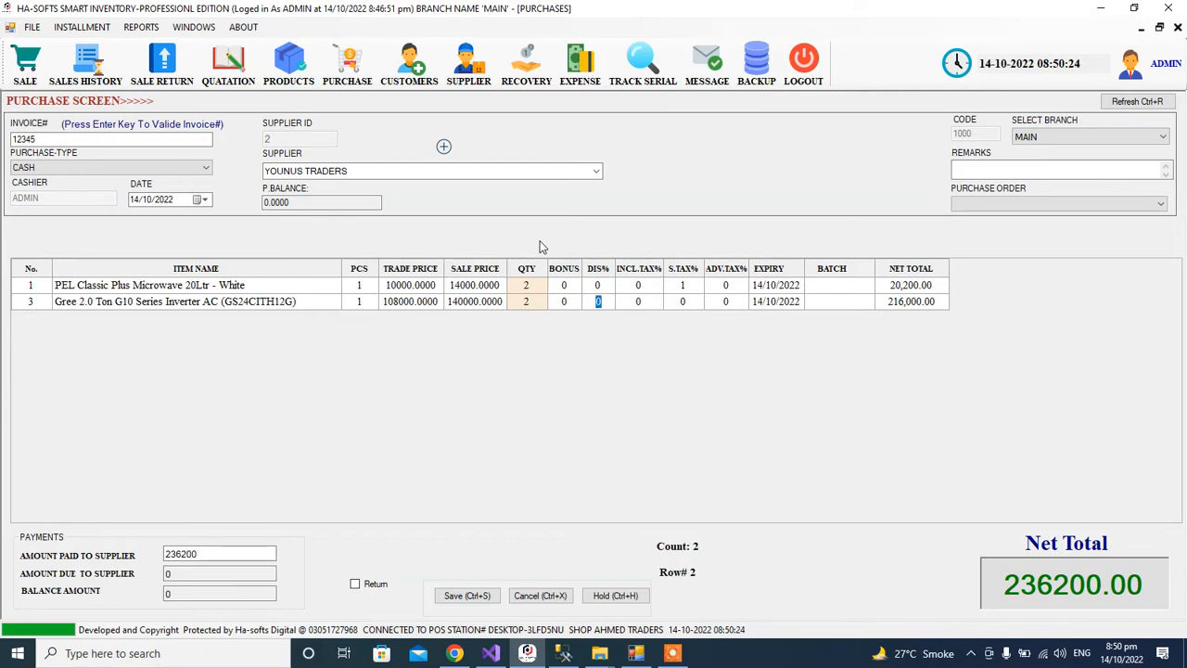
Add the INFINIX HOT 11S phone with quantity 2, bringing the total to 278200.
key(Return)
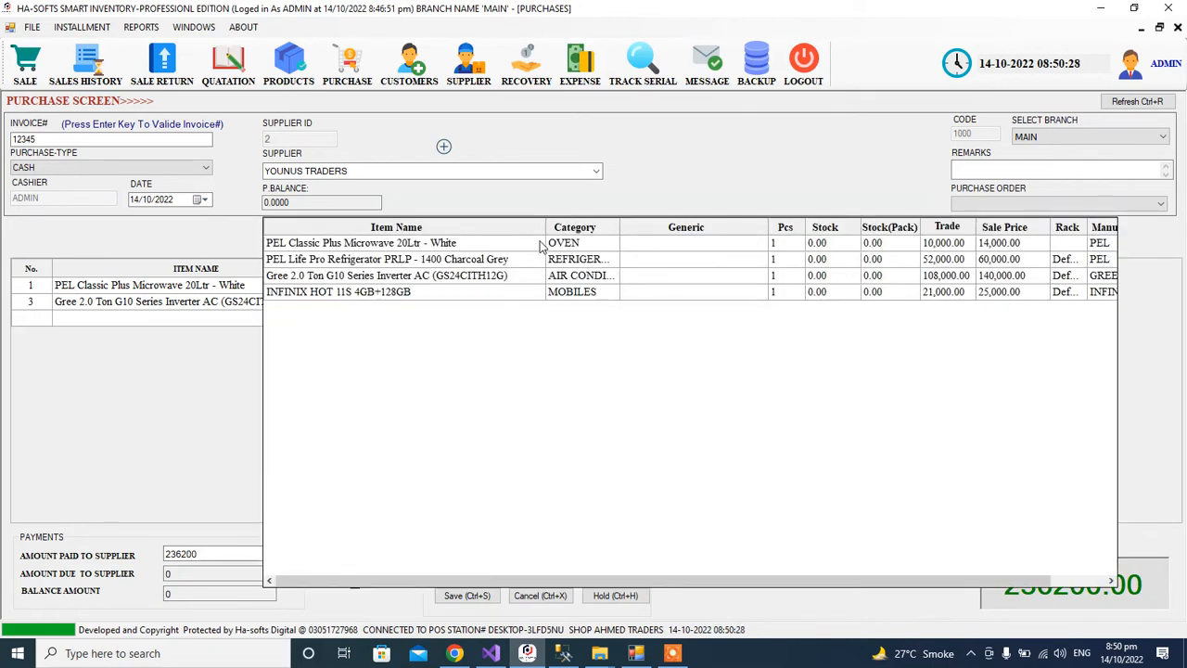
key(Down)
key(Down)
key(Down)
key(Return)
text(2)
key(Return)
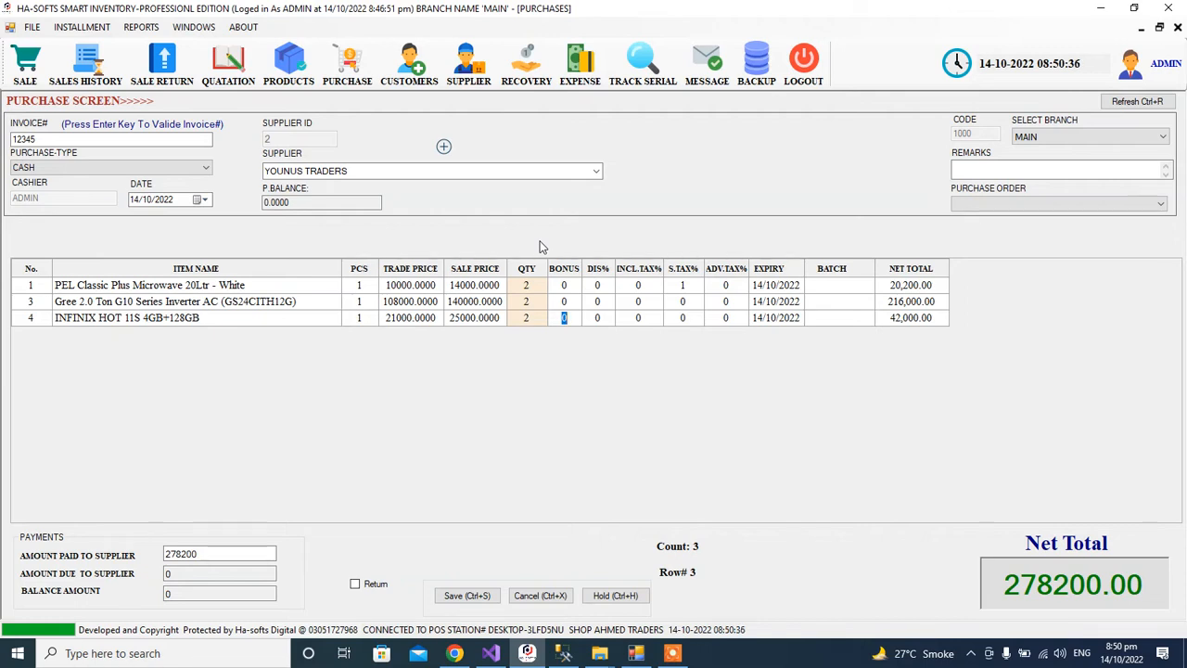
key(Left)
key(Left)
key(Right)
key(Return)
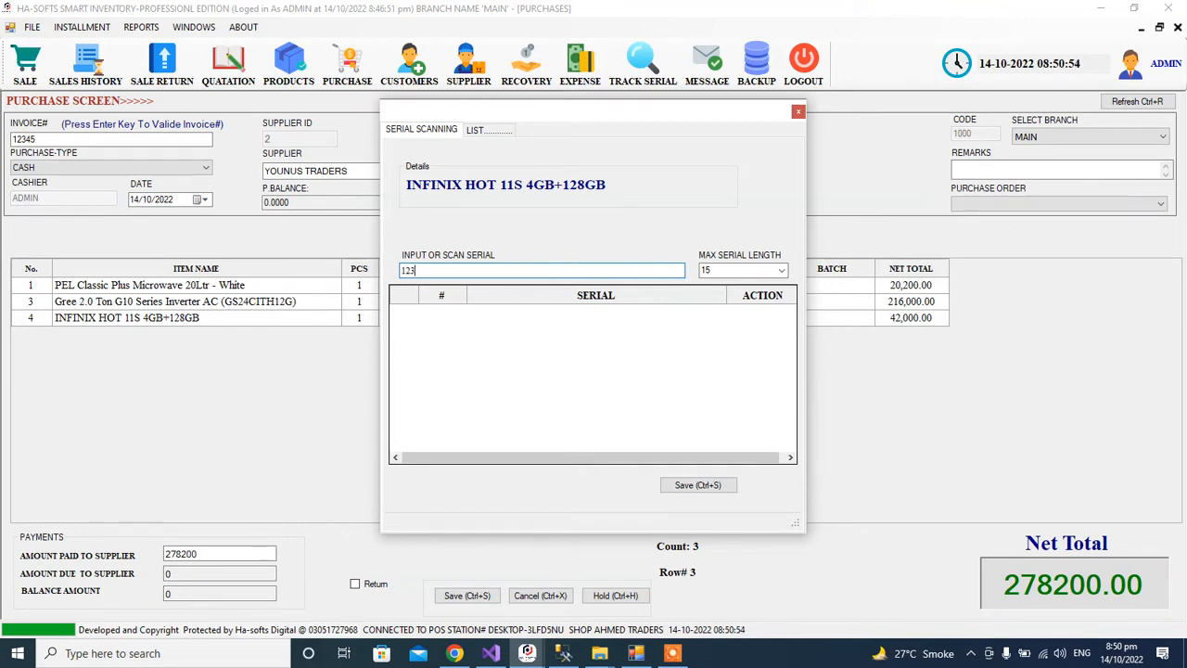
text(1234445454545454545)
key(Return)
key(Return)
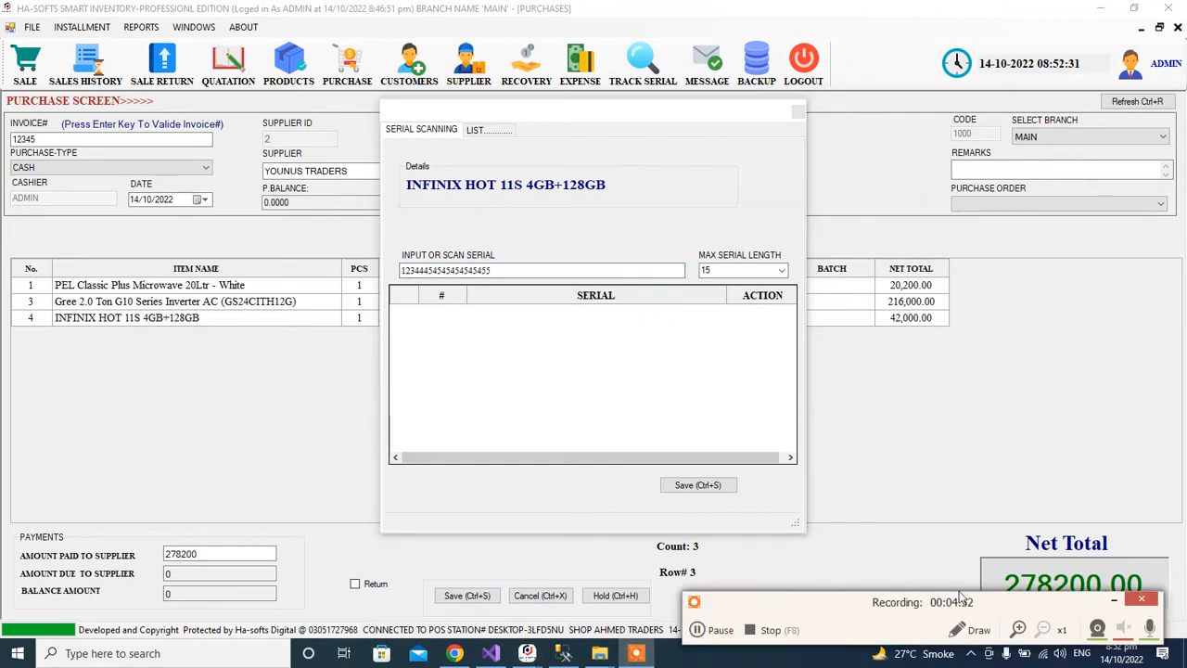
click(1113, 600)
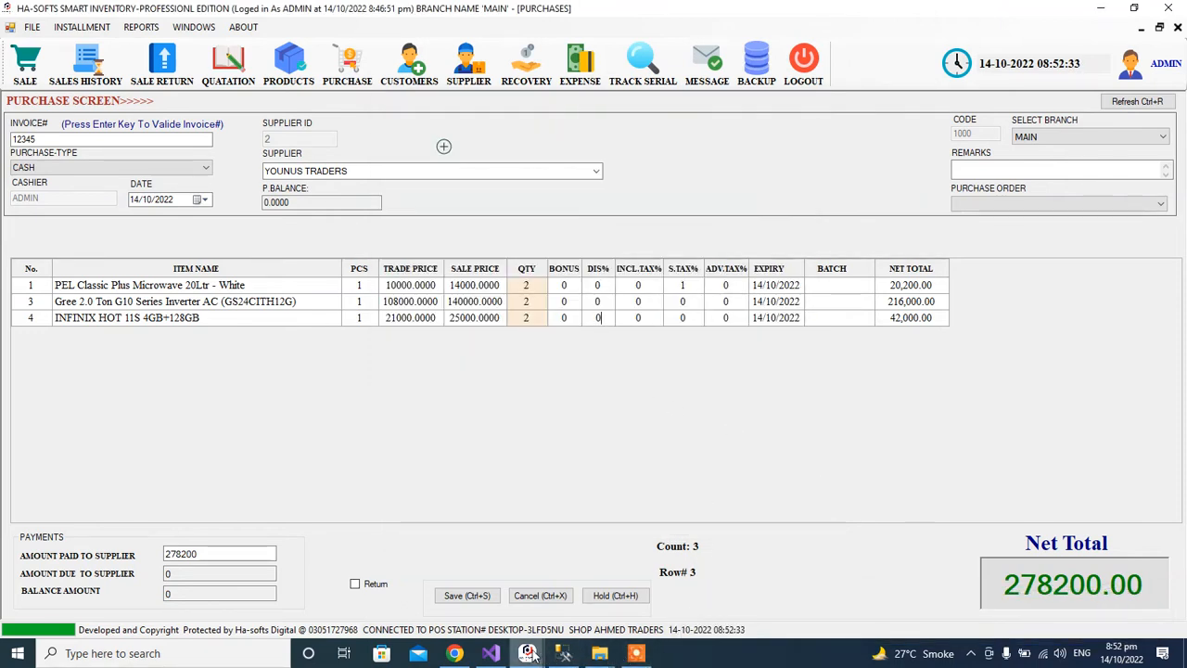
mouse_move(527, 653)
click(479, 584)
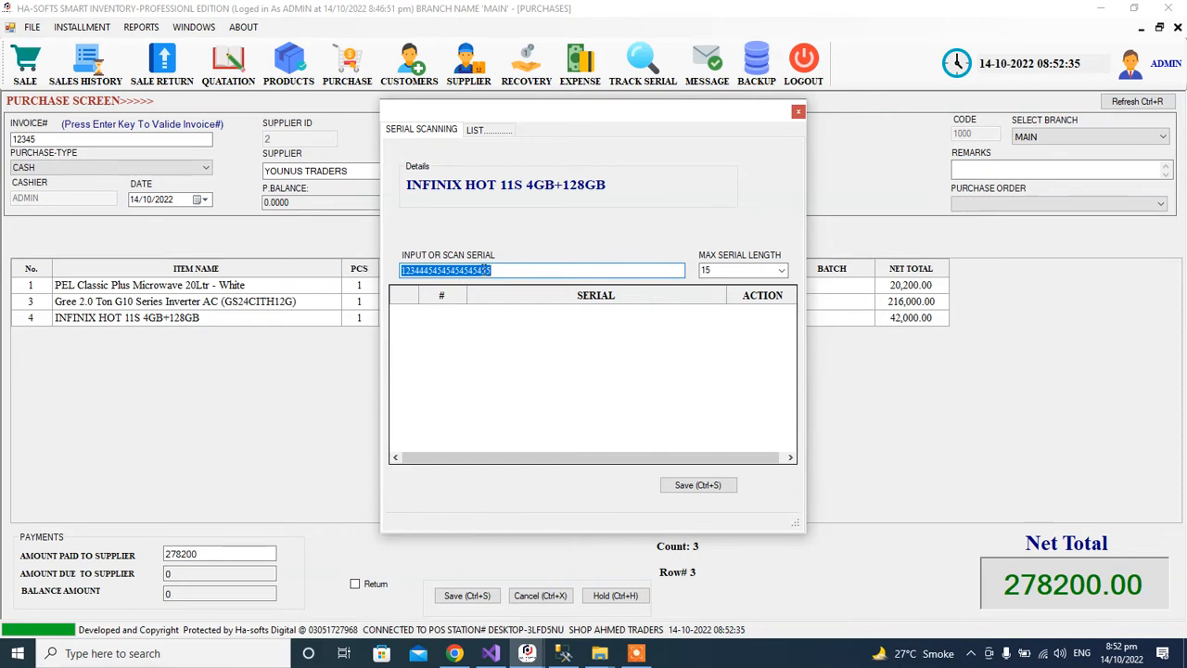
key(Return)
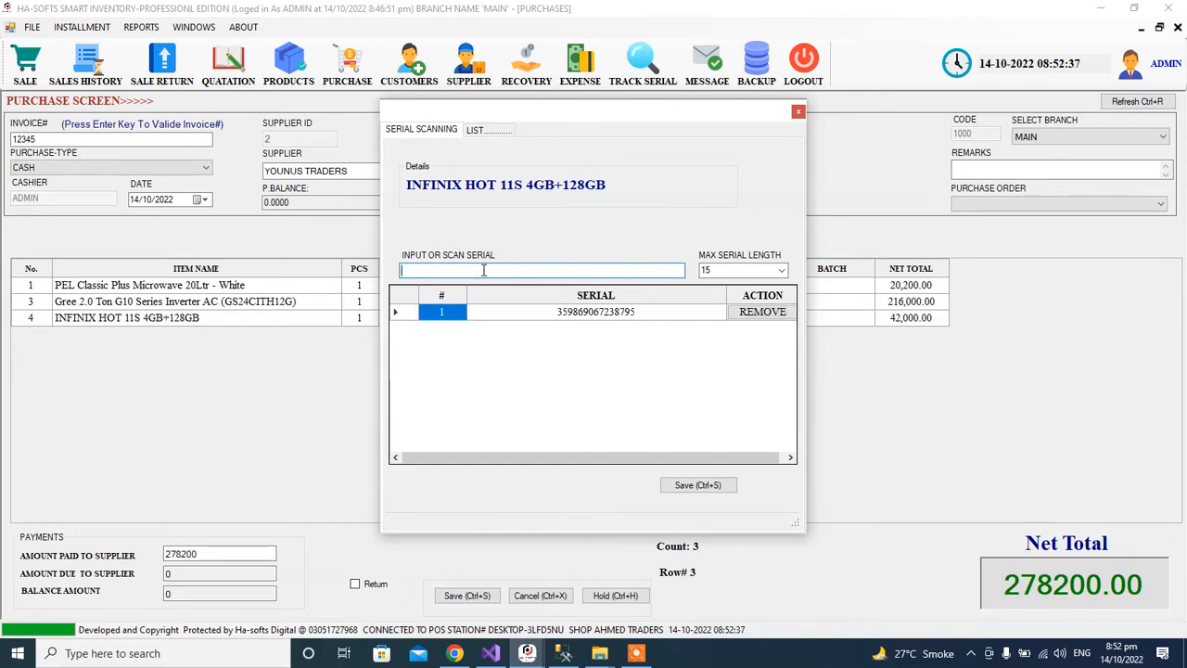
key(Return)
key(Return)
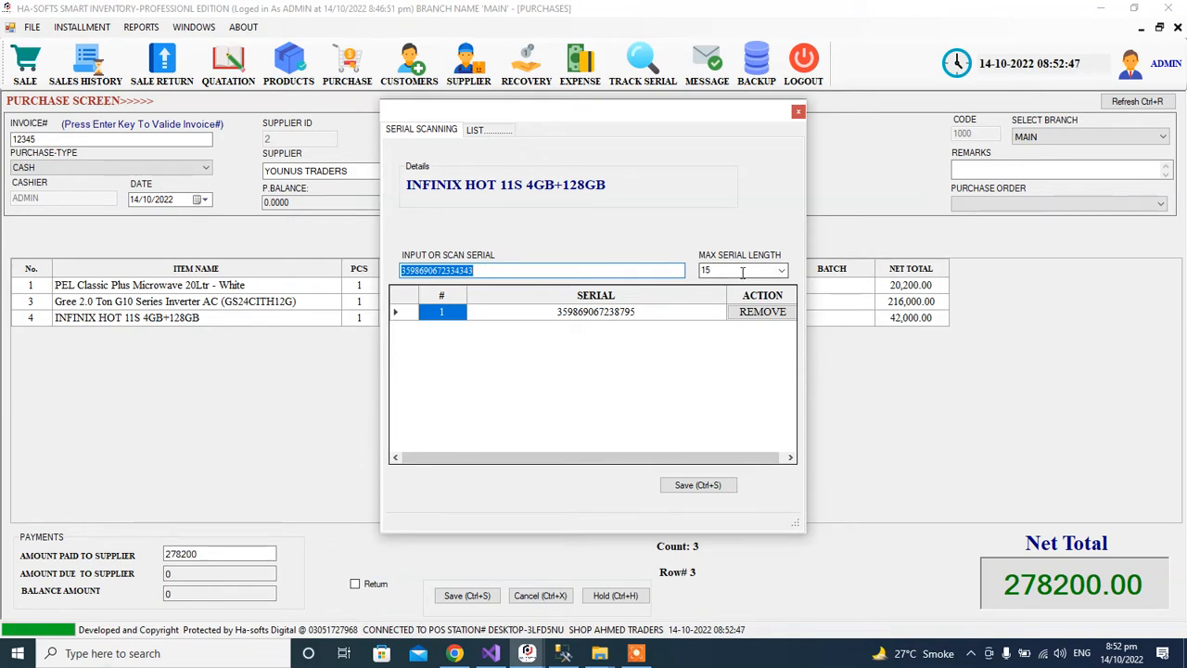
click(536, 272)
double_click(536, 272)
text(359869067238795)
key(BackSpace)
text(3)
key(Return)
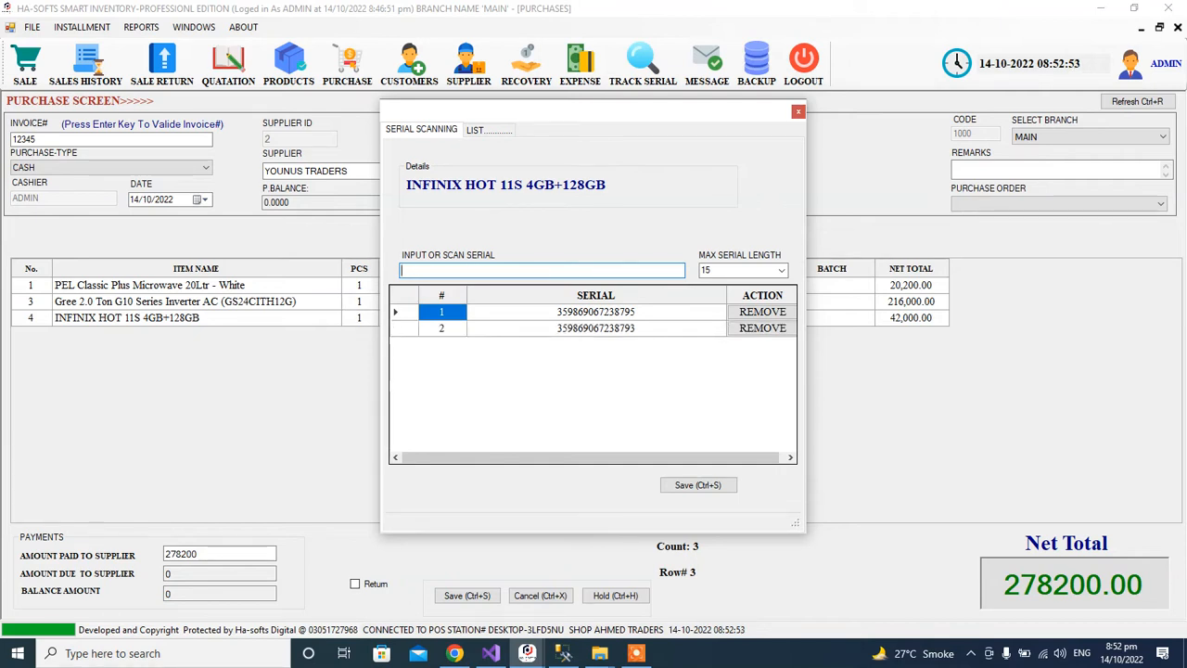
click(671, 487)
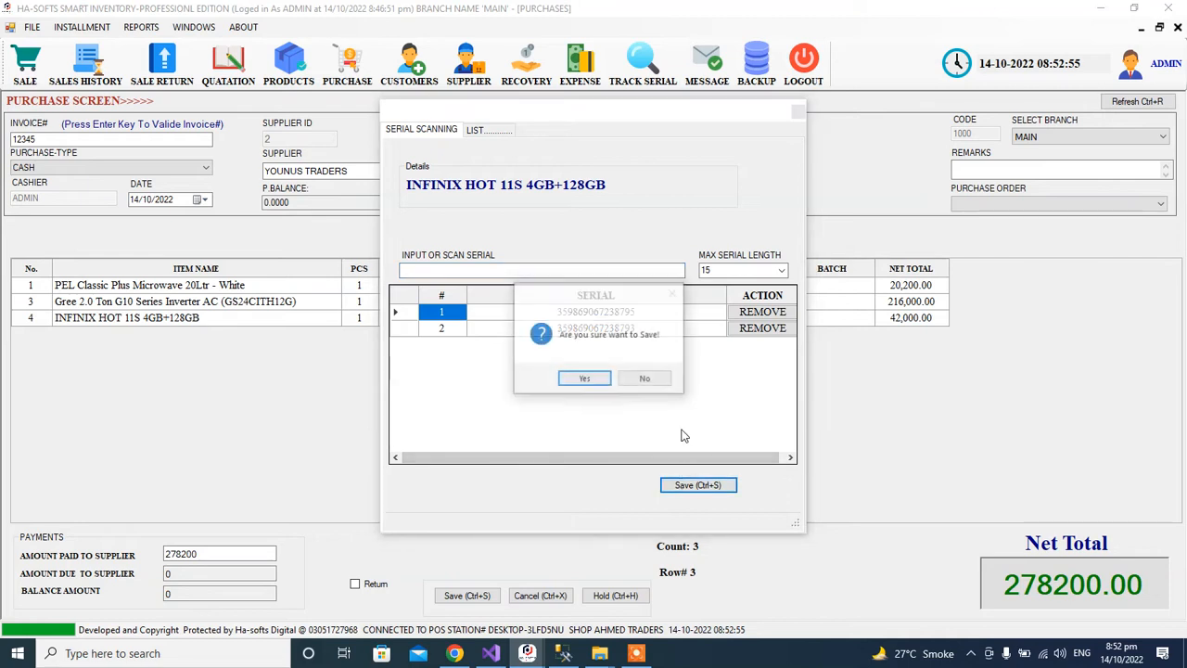
click(579, 379)
click(652, 381)
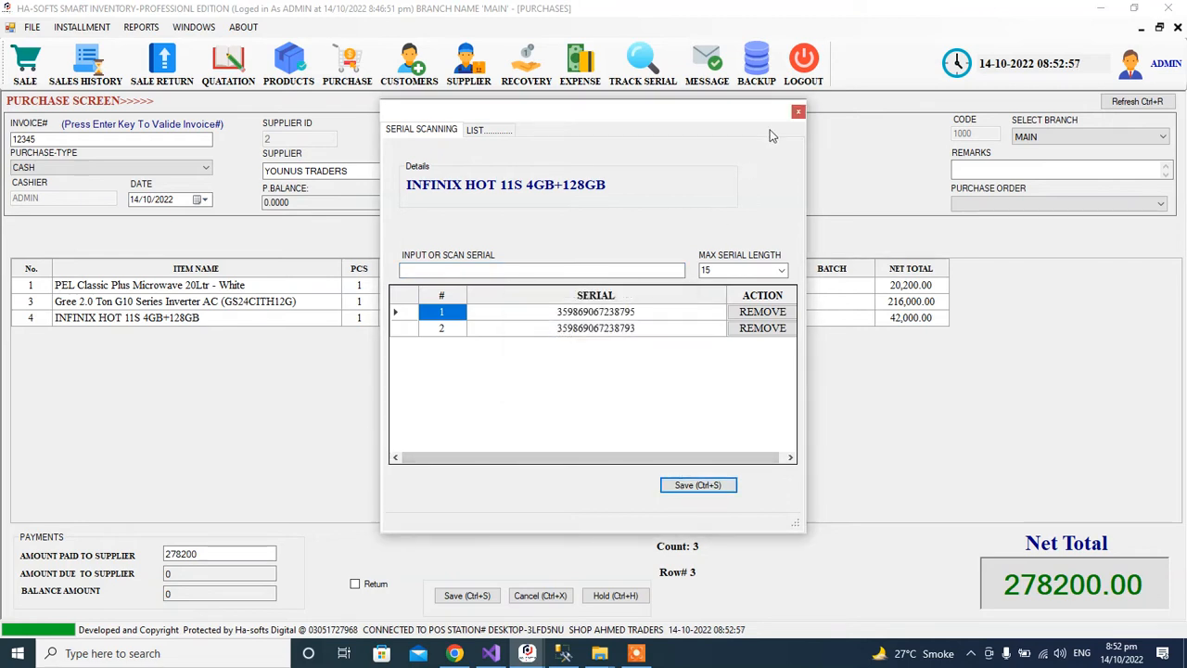
click(798, 110)
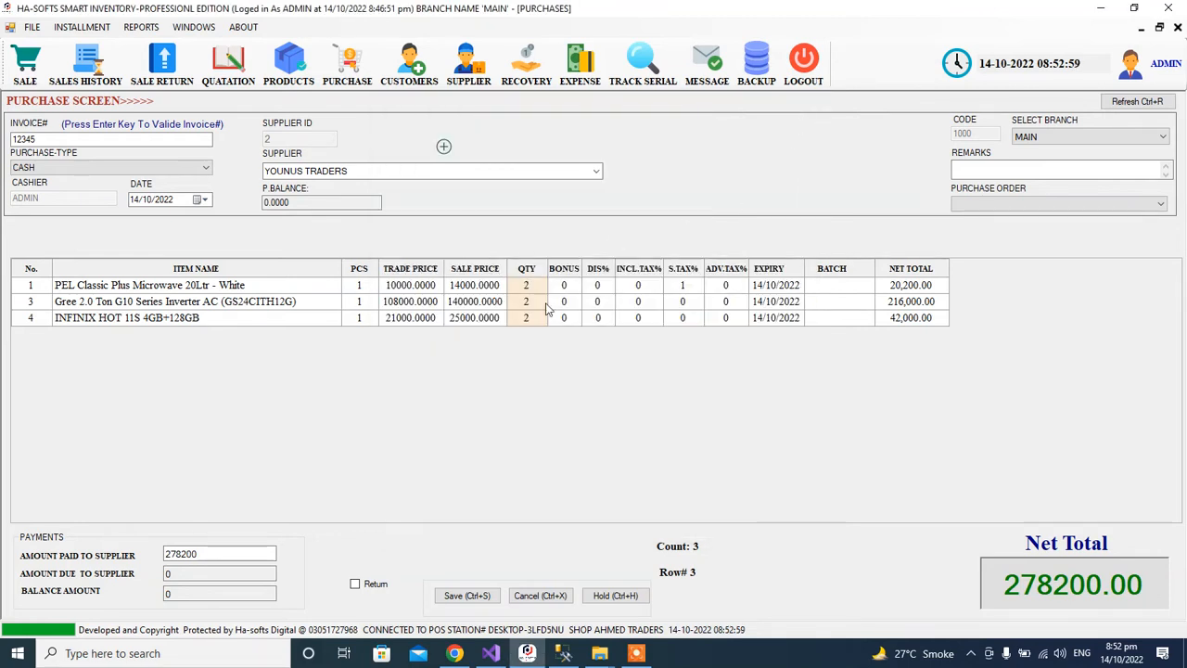
Save the 278200.00 purchase from YOUNUS TRADERS and close the purchase screen.
double_click(598, 317)
key(Tab)
drag(1003, 584, 1139, 580)
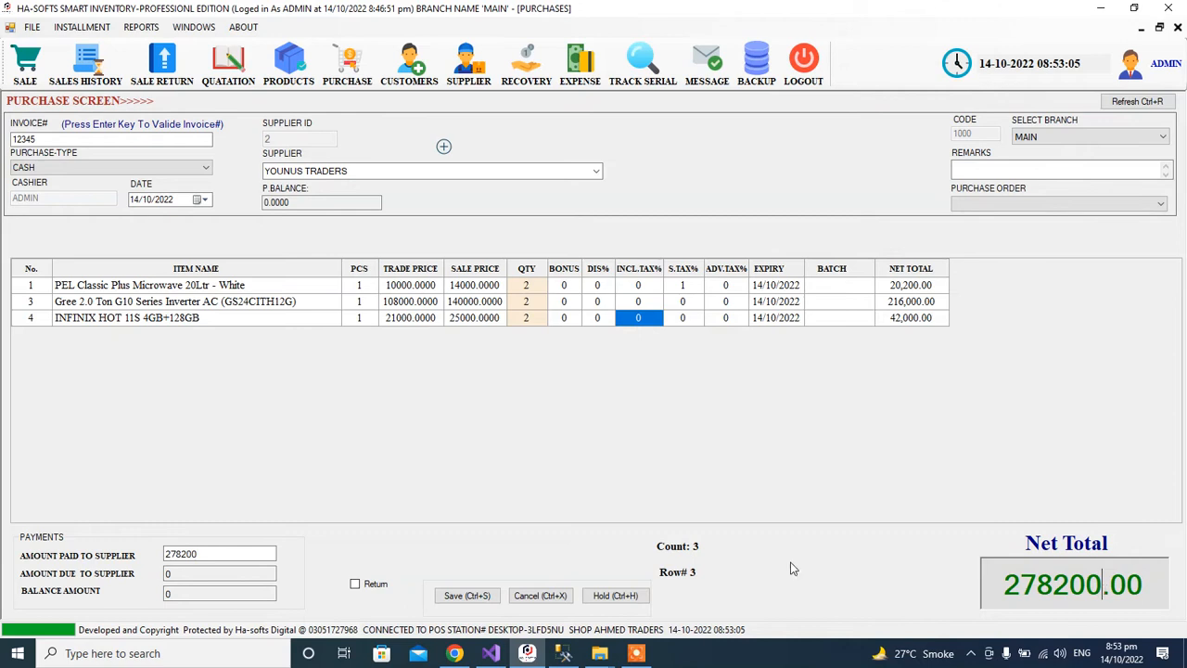
click(461, 598)
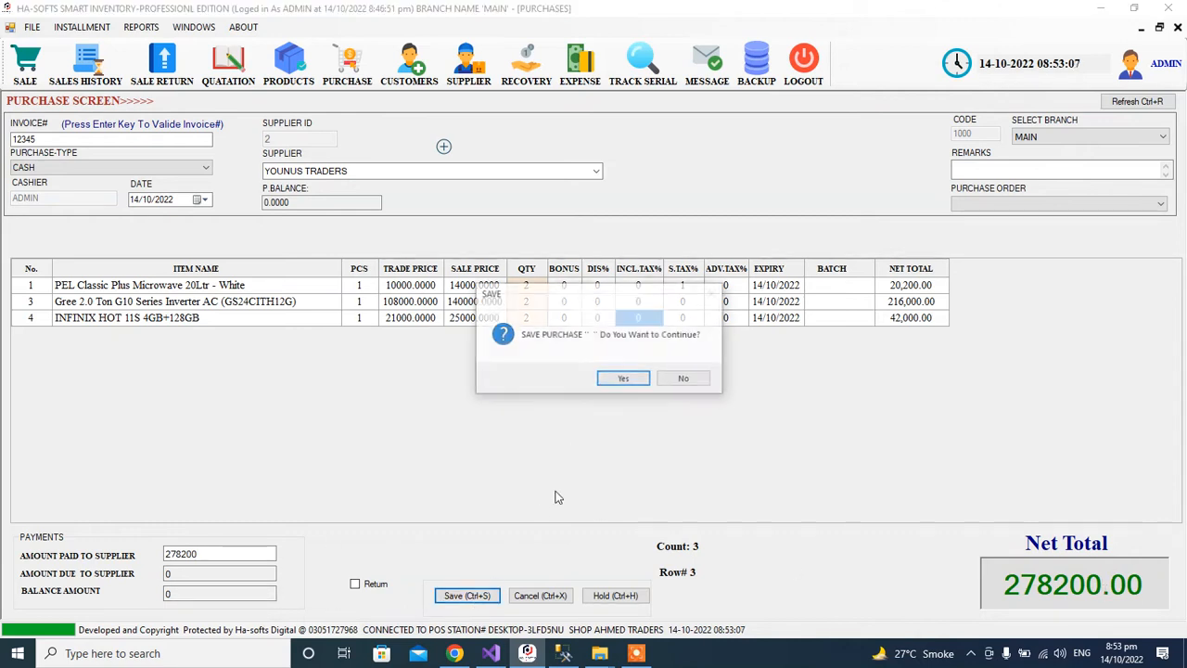
click(619, 378)
click(658, 380)
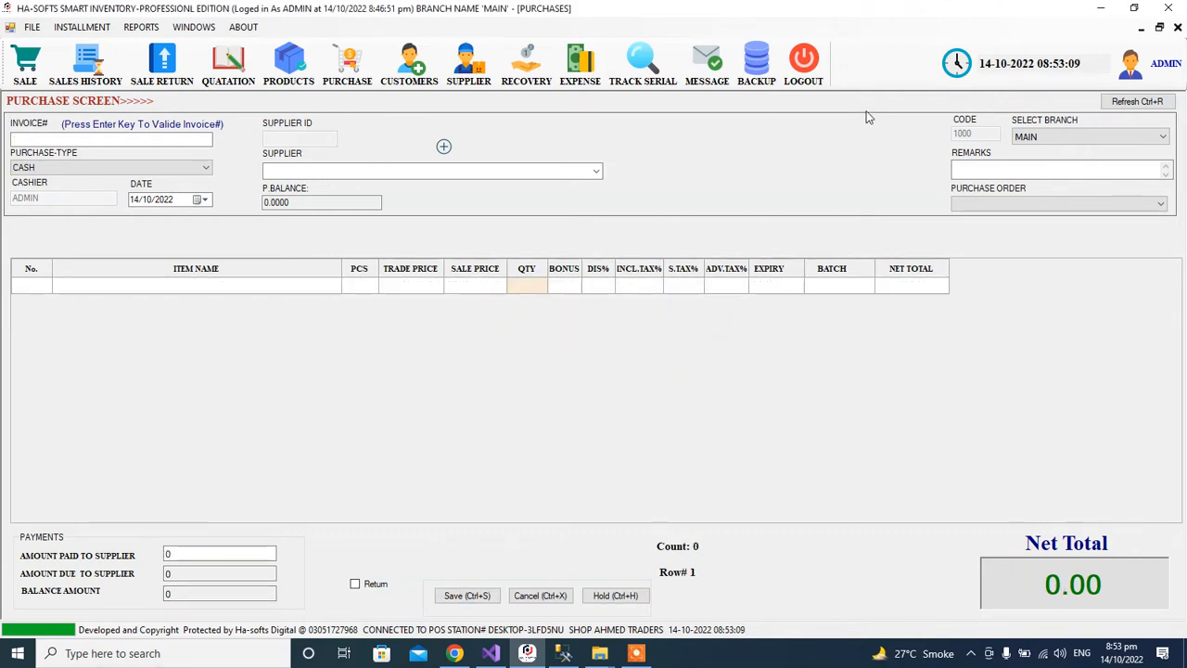
click(1177, 28)
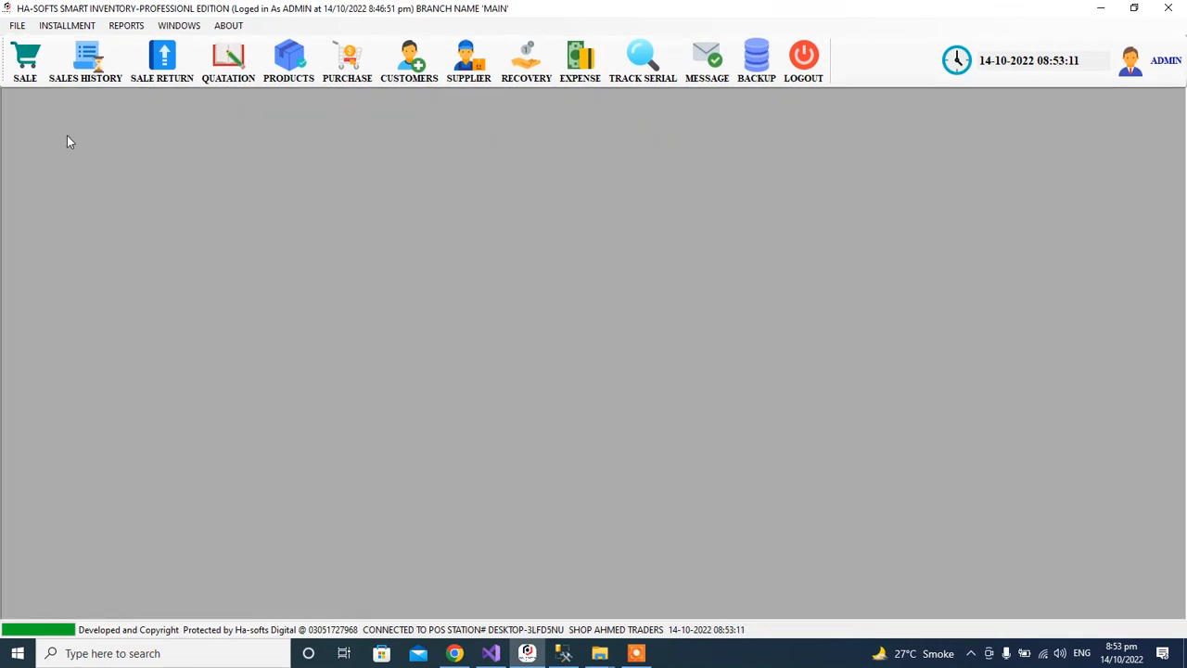
Open the point-of-sale screen and replace Cash Sales Customer with FASAIL BAKERS (ID 3).
click(37, 75)
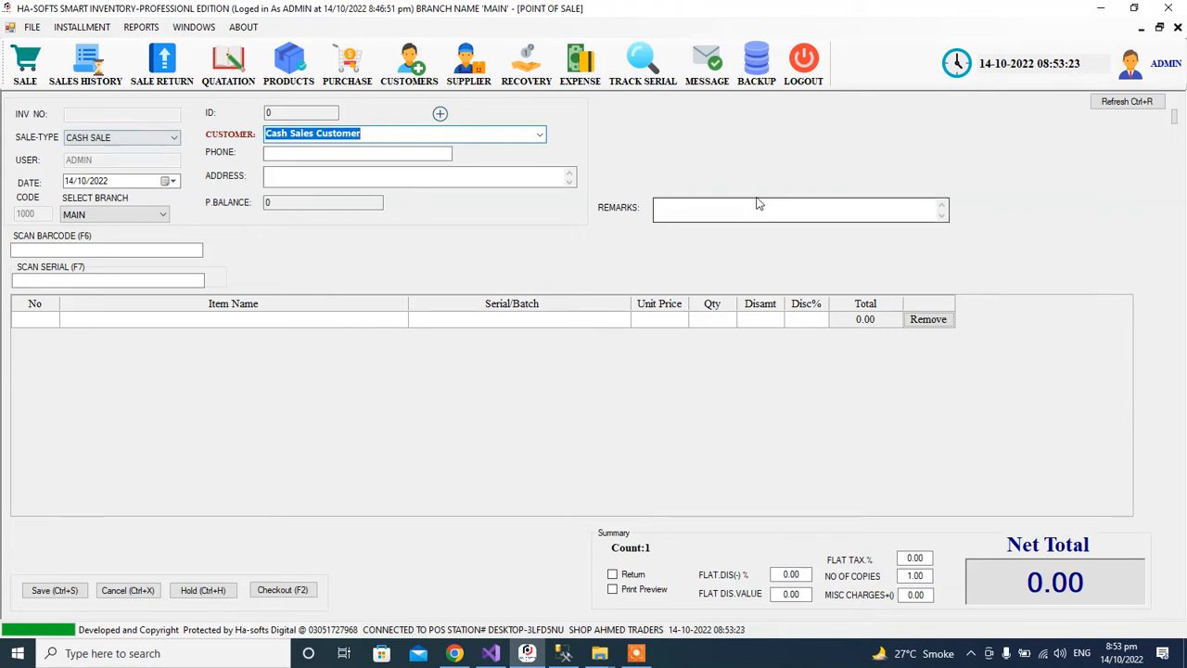
click(538, 136)
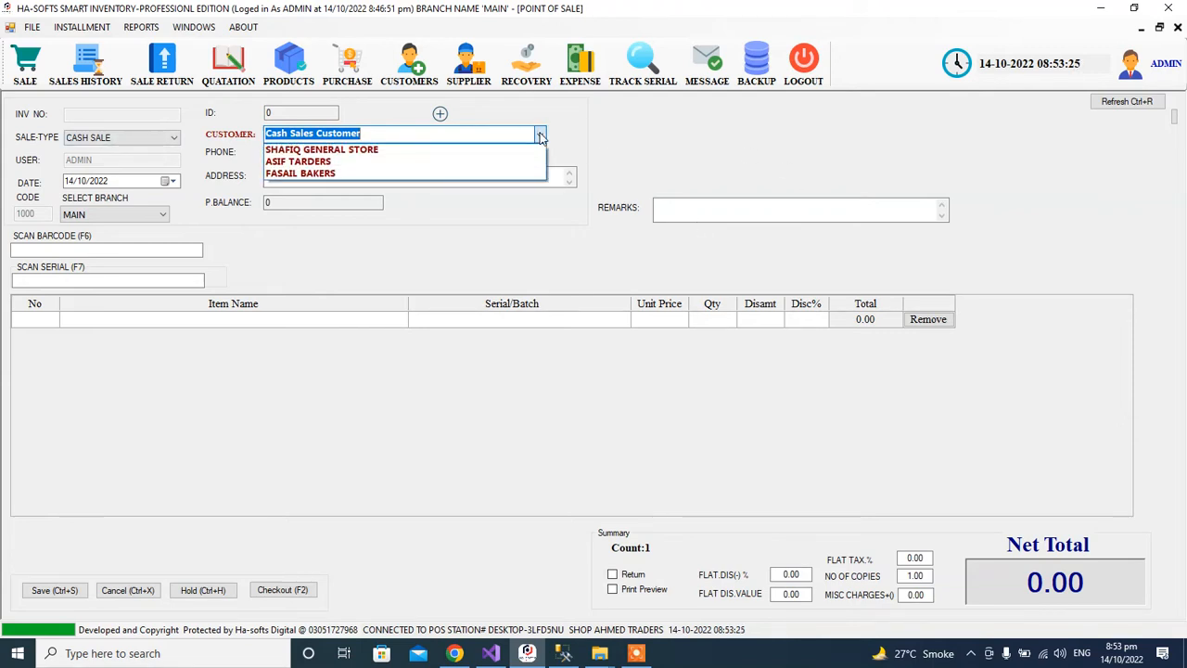
click(483, 134)
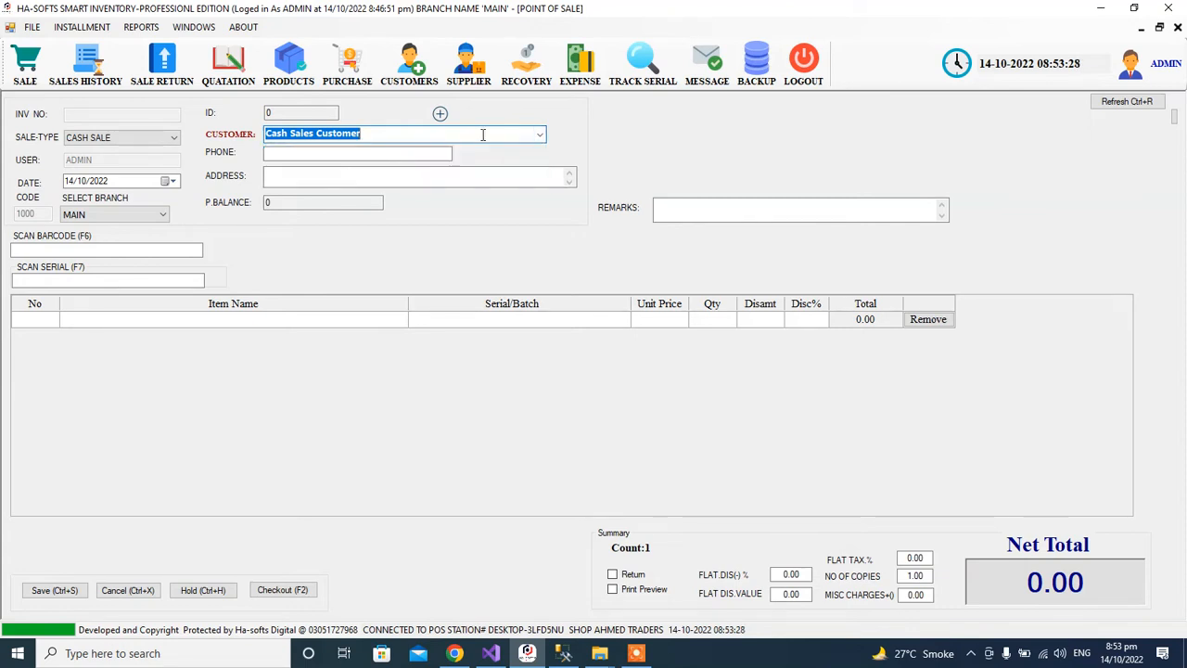
click(398, 154)
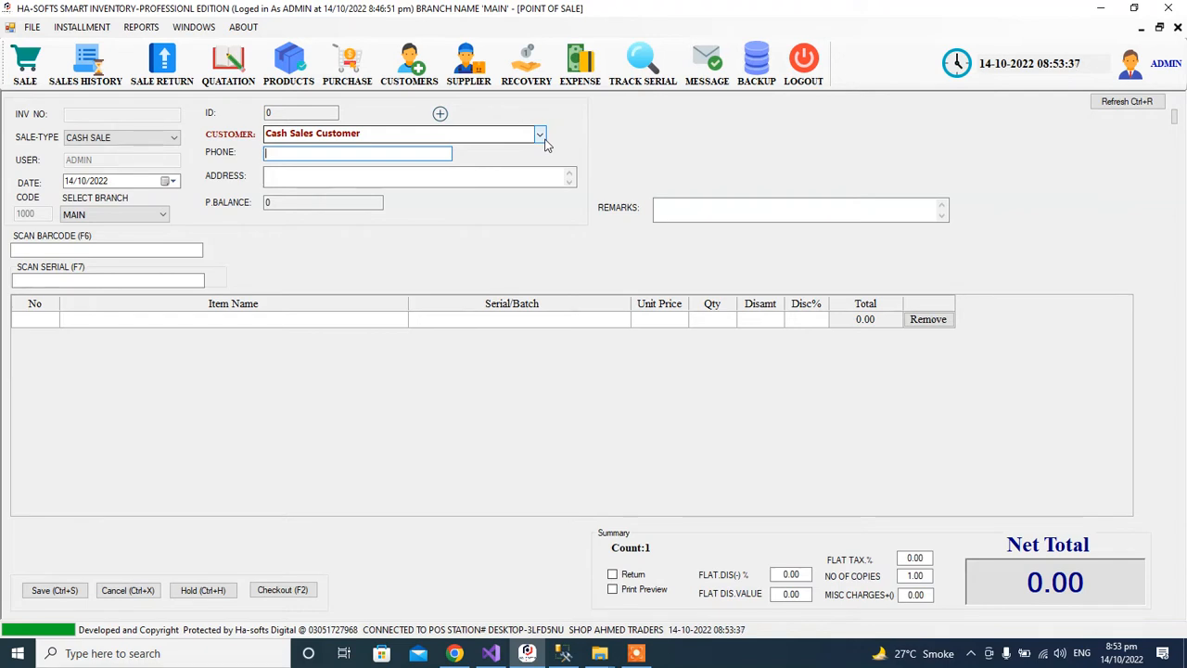
double_click(341, 139)
click(369, 140)
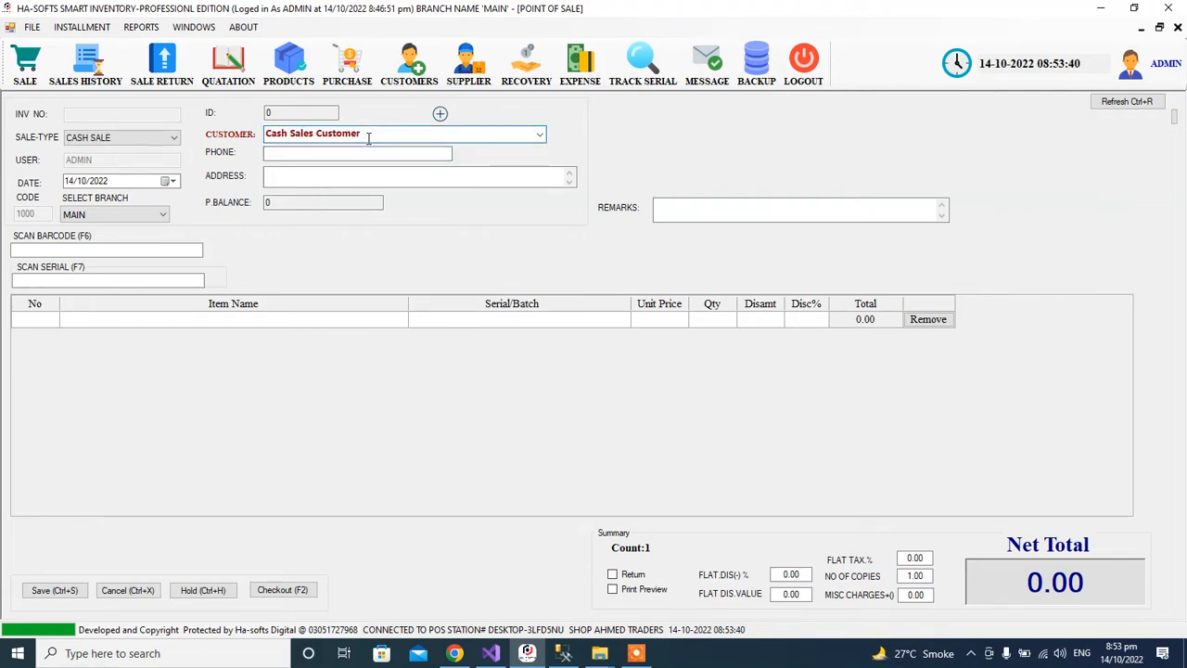
click(539, 134)
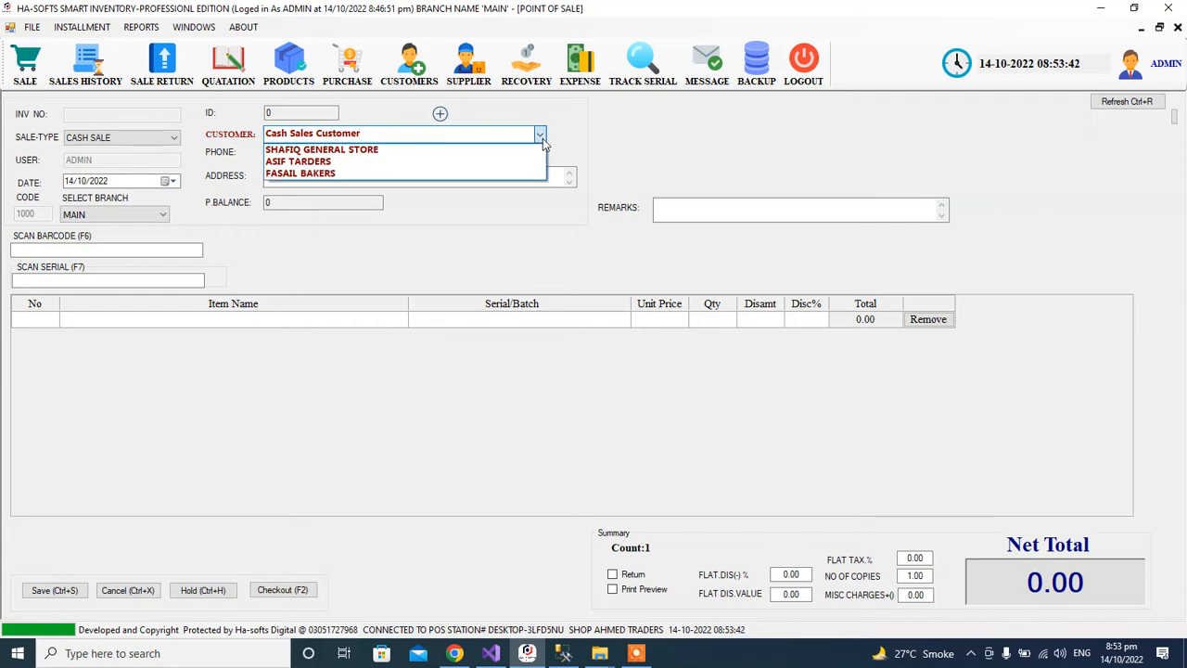
click(485, 174)
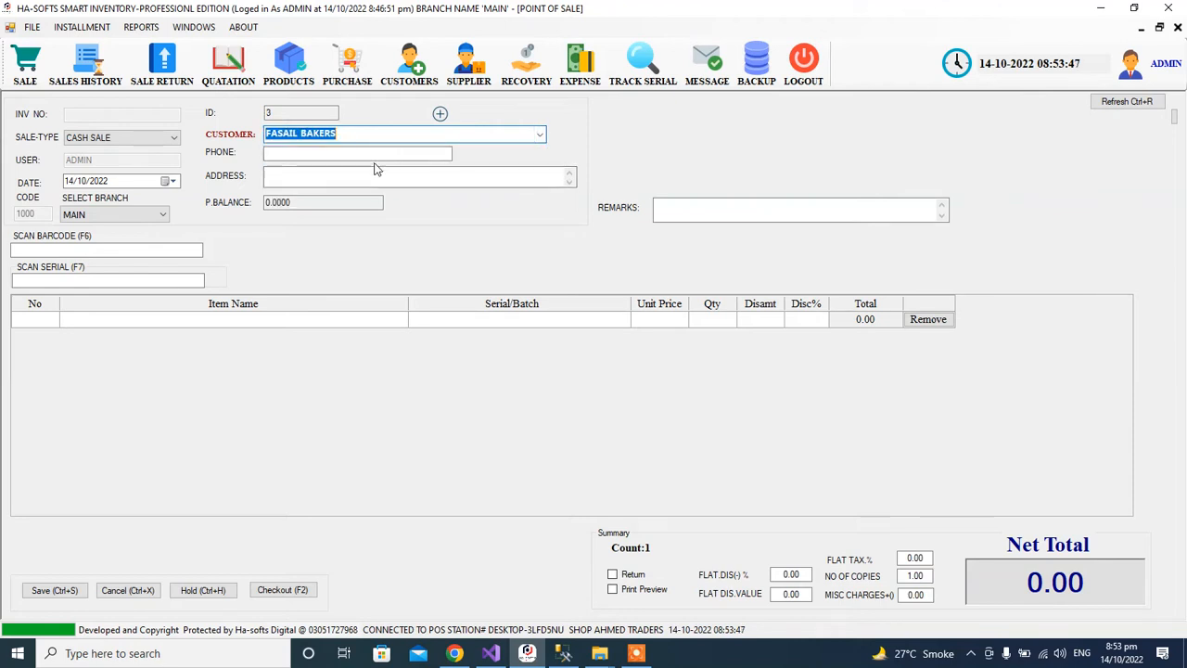
click(348, 133)
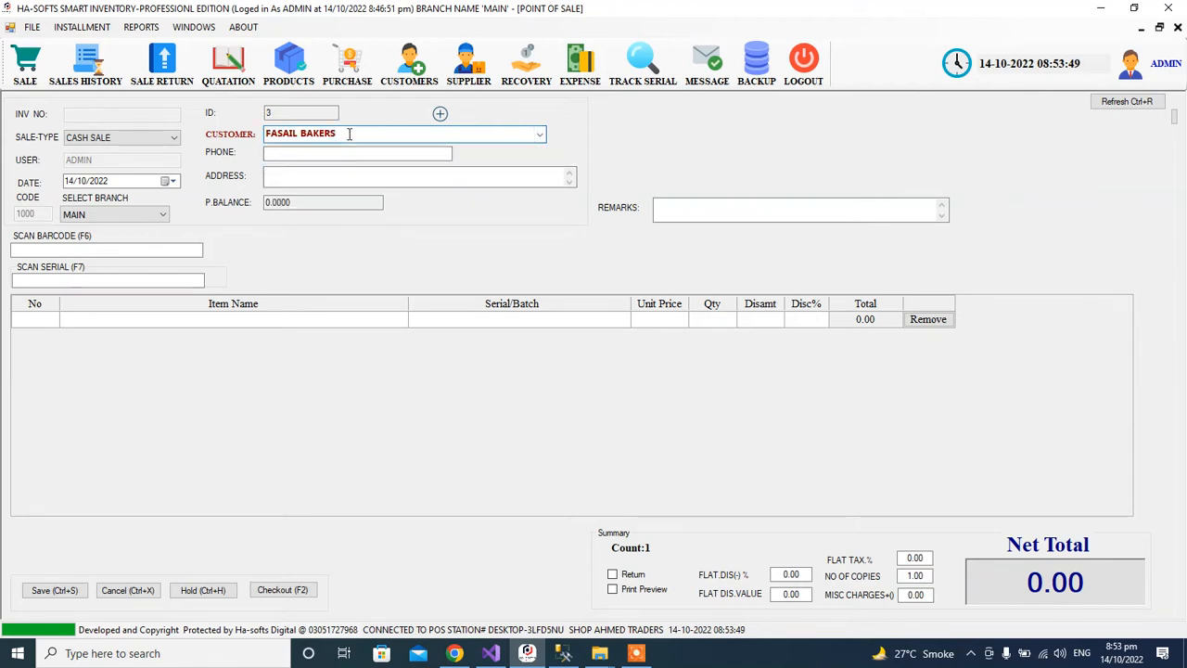
key(Return)
Add the PEL microwave to the sale, trying 1000 and 2% discounts before resetting both to 0.
text(PE)
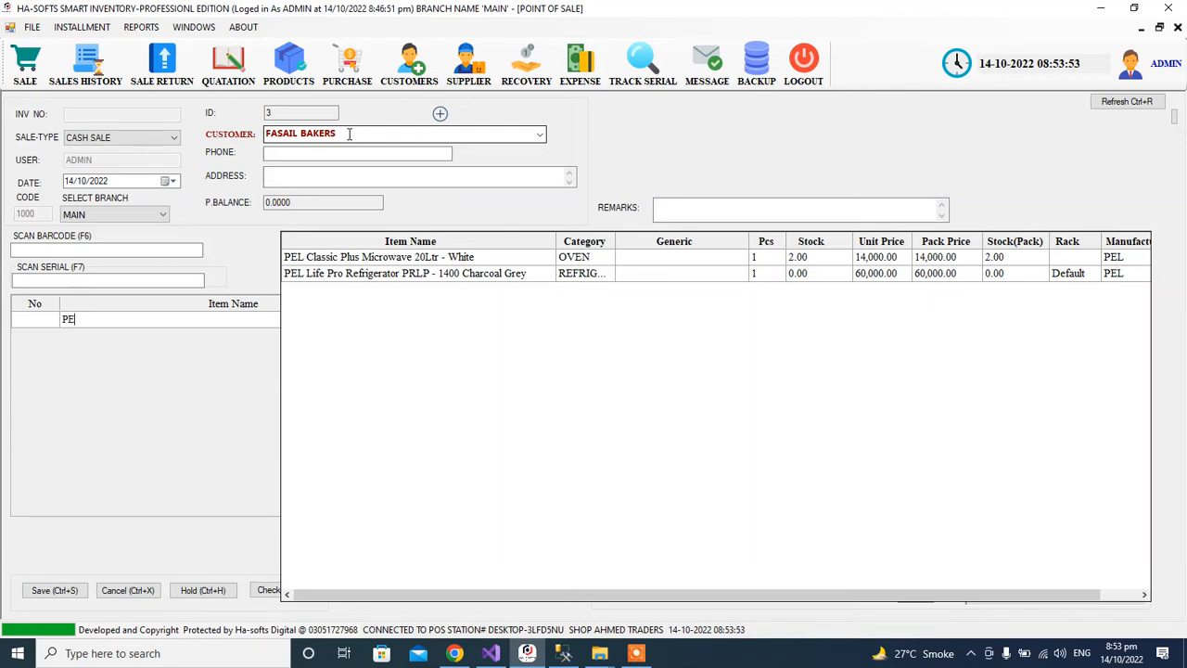
key(Down)
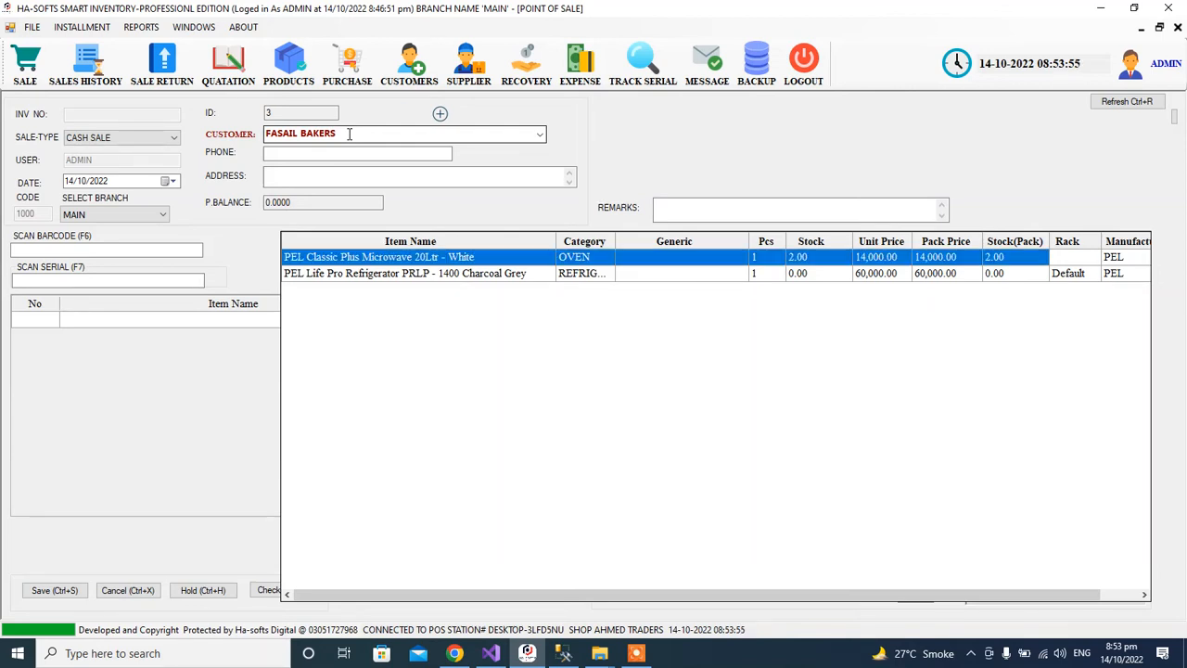
key(Return)
key(Tab)
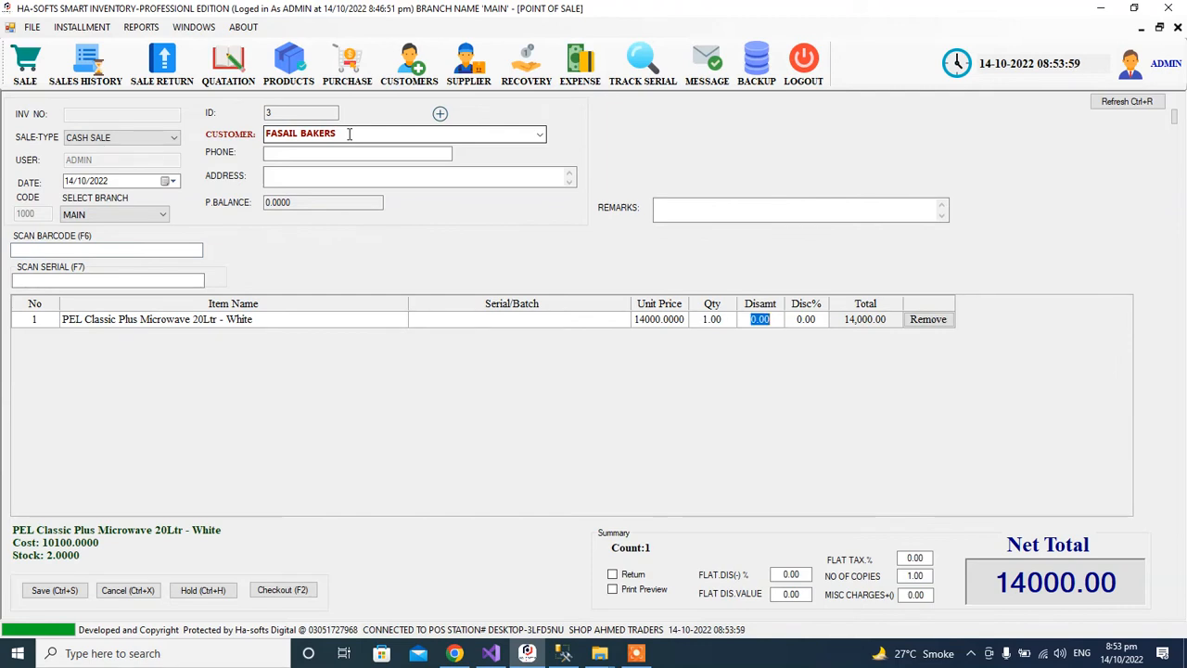
text(1000)
key(Tab)
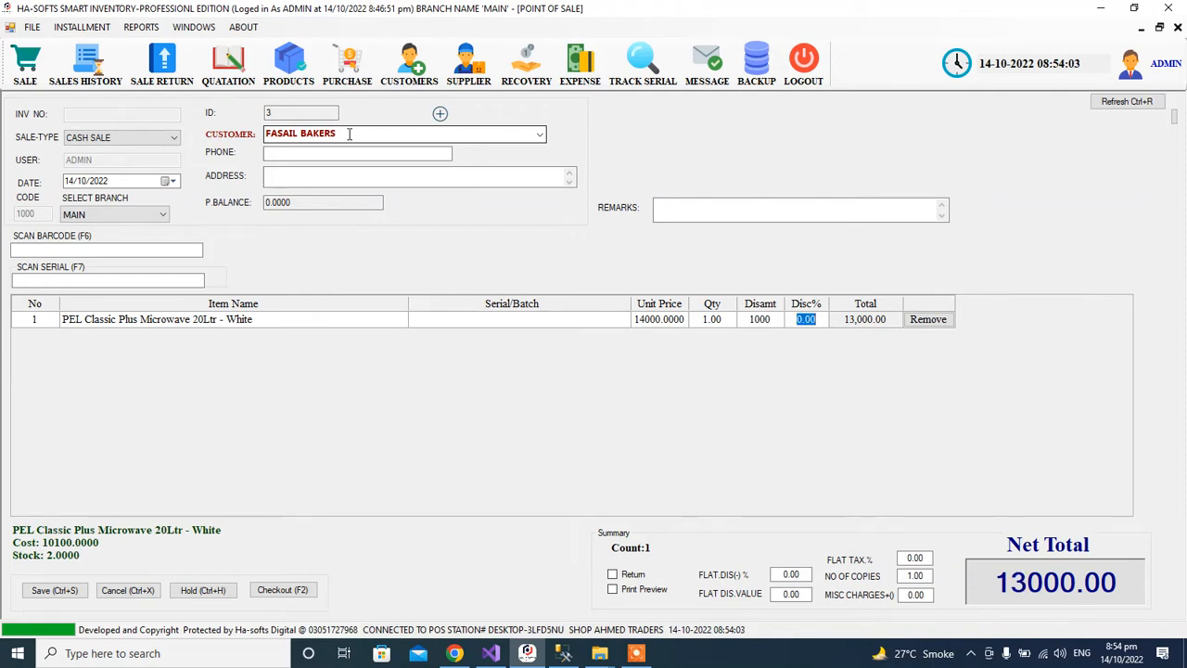
key(shift+Tab)
text(0)
key(Tab)
text(2)
key(Tab)
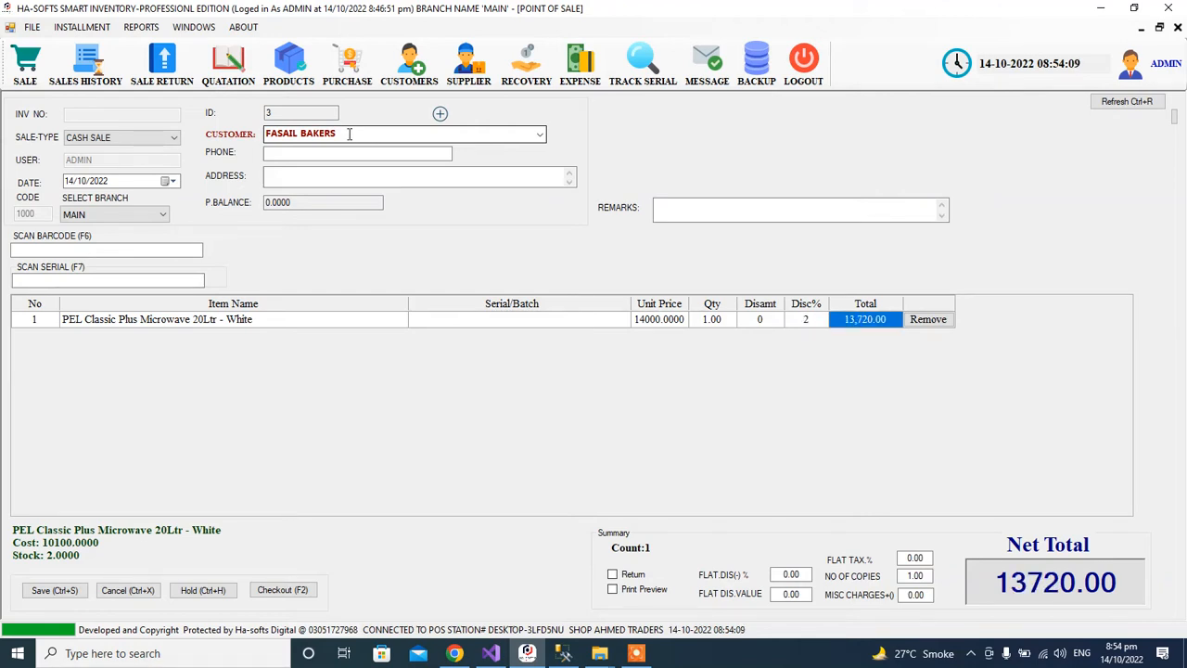
key(shift+Tab)
text(0)
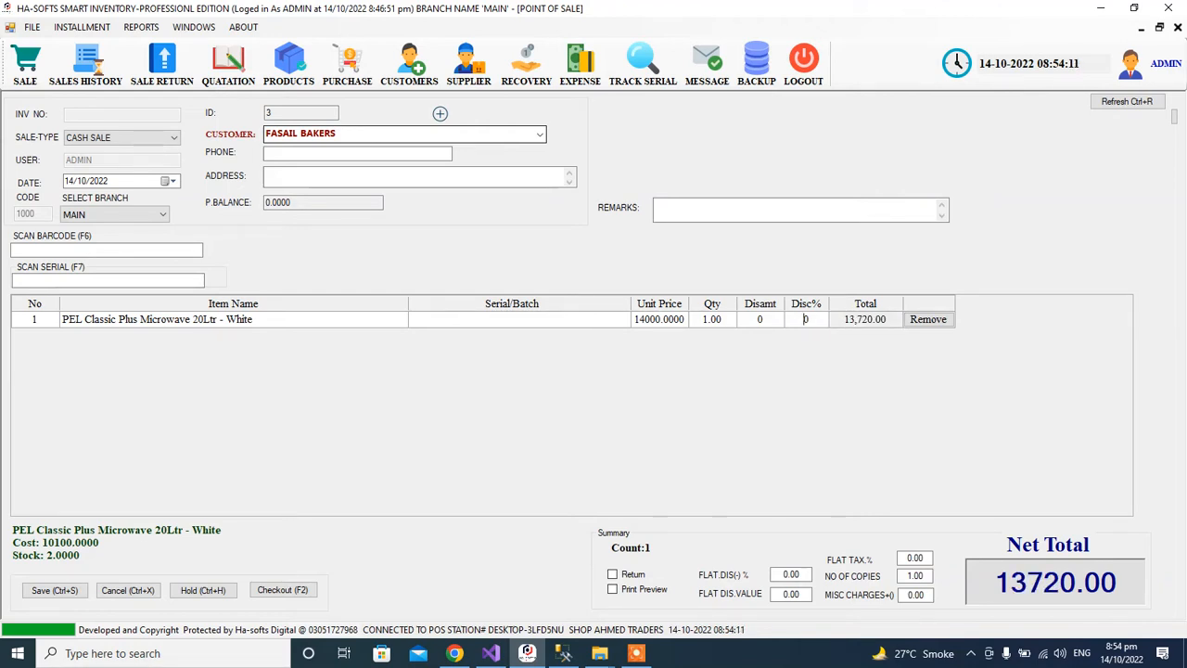
key(shift+Tab)
Add the INFINIX HOT 11S 4GB+128GB as a second sale line.
key(Return)
text(g)
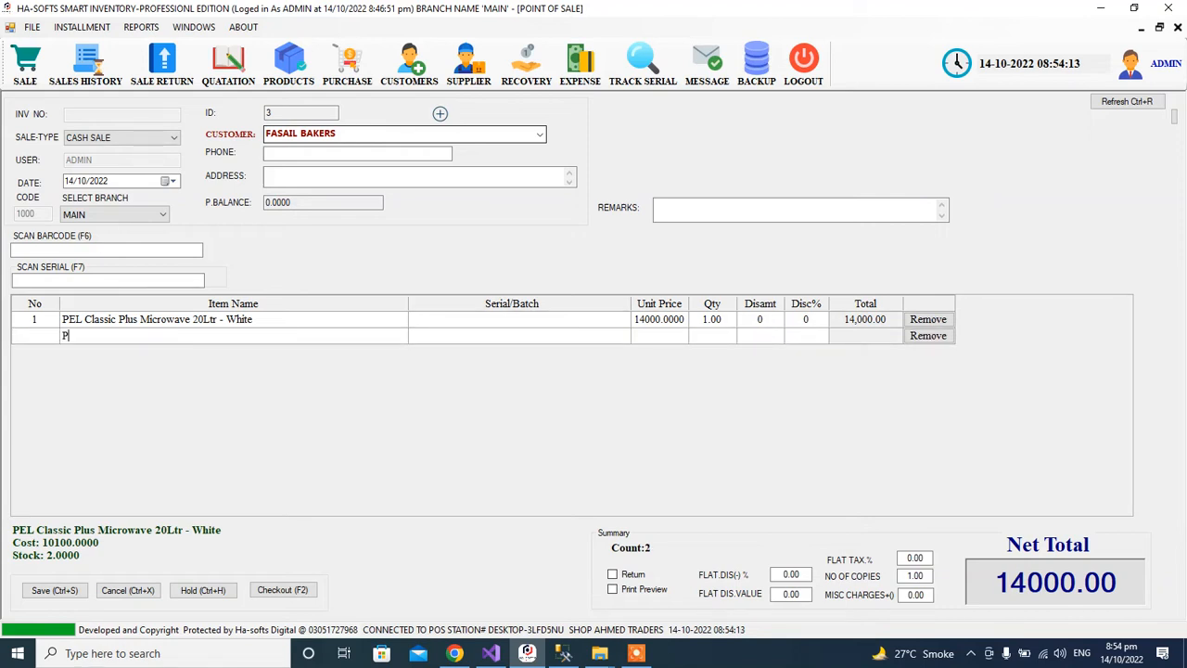
key(BackSpace)
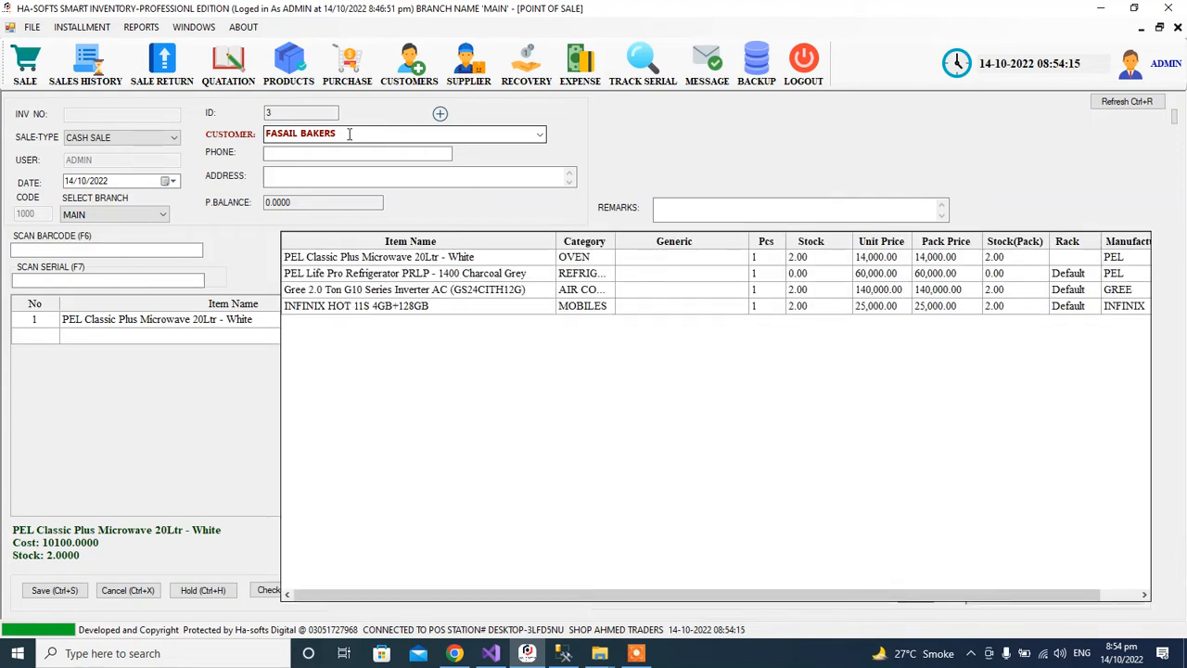
key(Down)
key(Down)
key(Down)
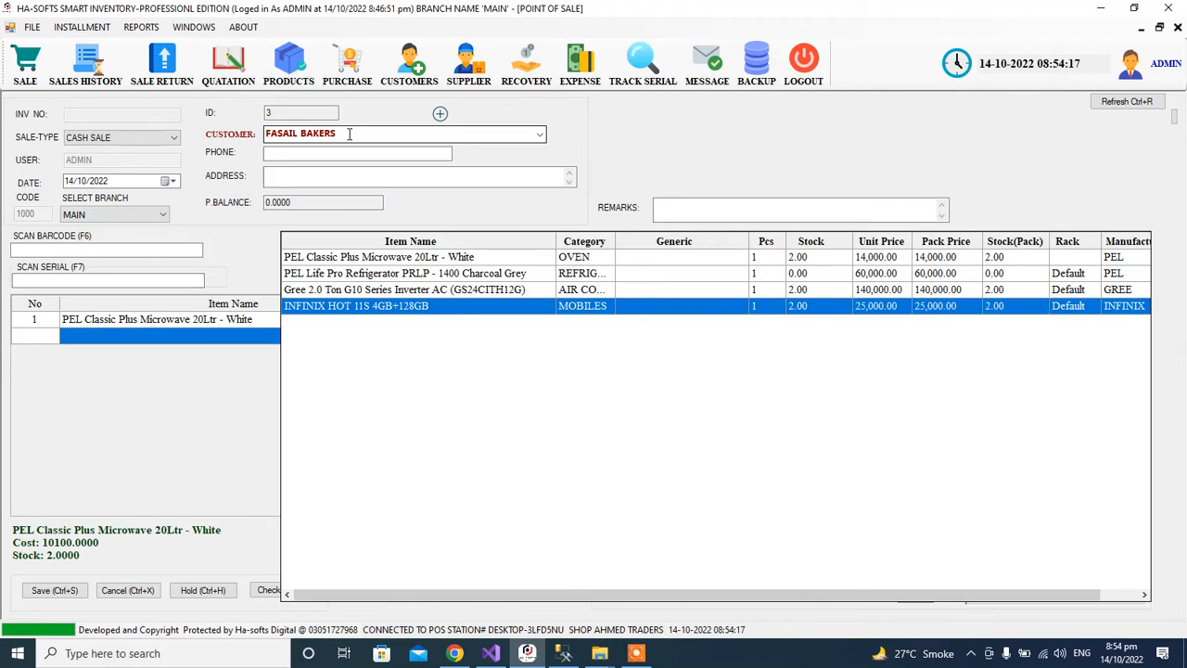
key(Return)
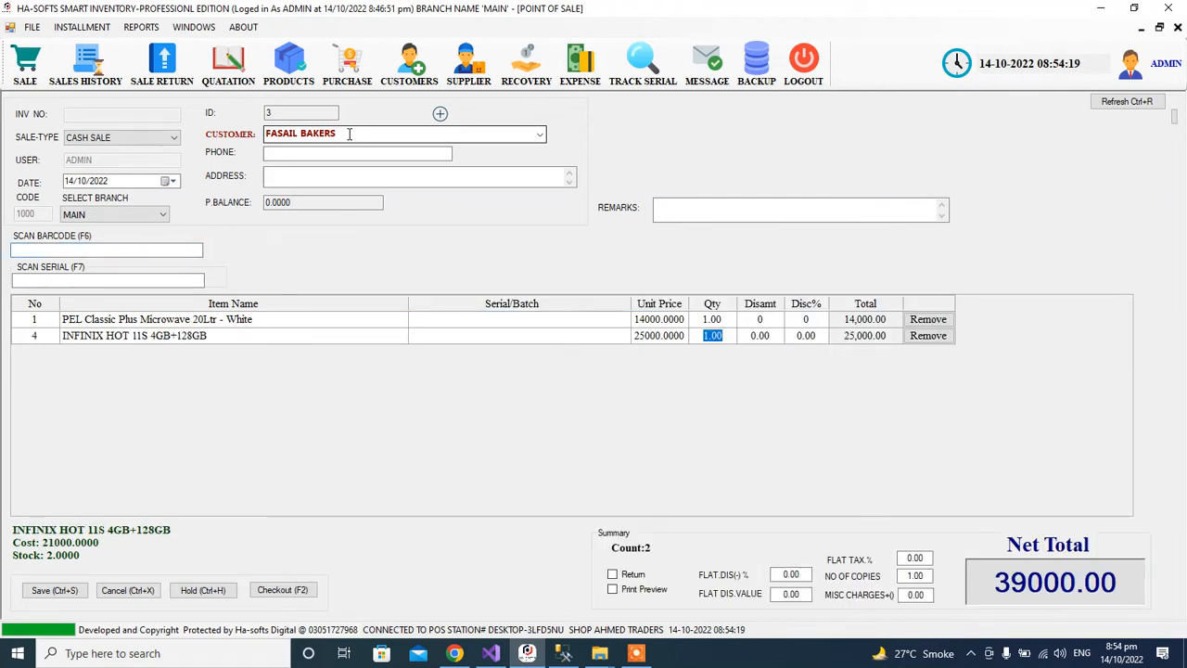
key(Tab)
key(Left)
key(Left)
key(Left)
key(Left)
key(Right)
key(Right)
key(Right)
key(Right)
key(Right)
key(Left)
key(Left)
key(Right)
key(Right)
key(Left)
key(Left)
key(Left)
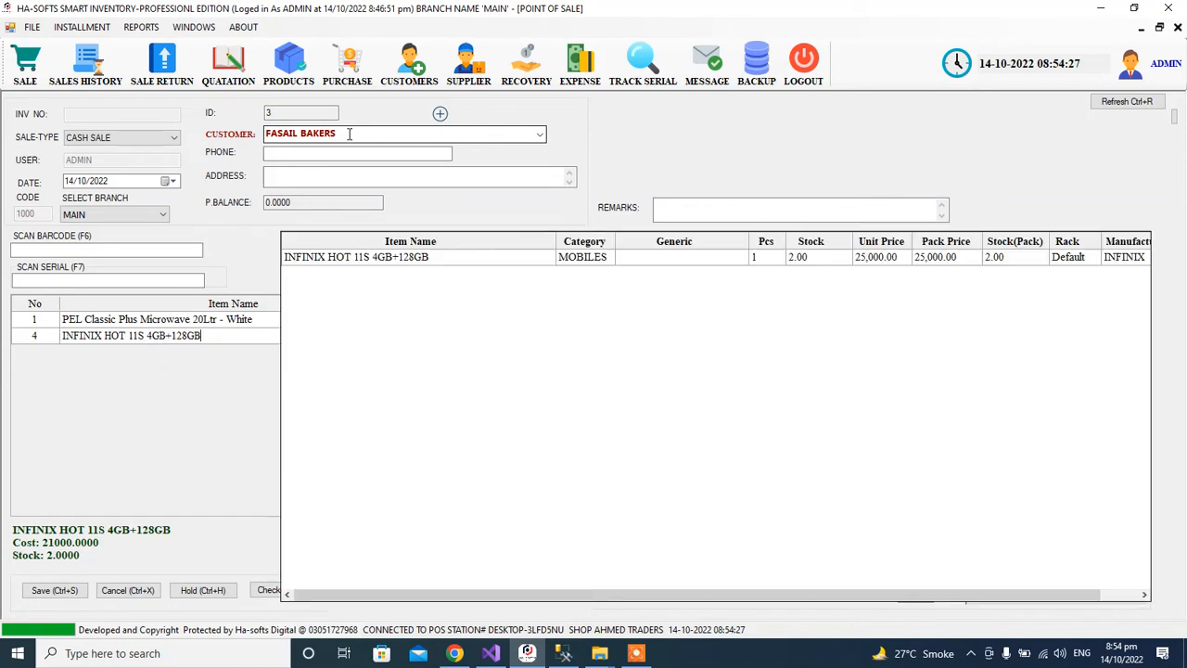
key(Right)
click(349, 135)
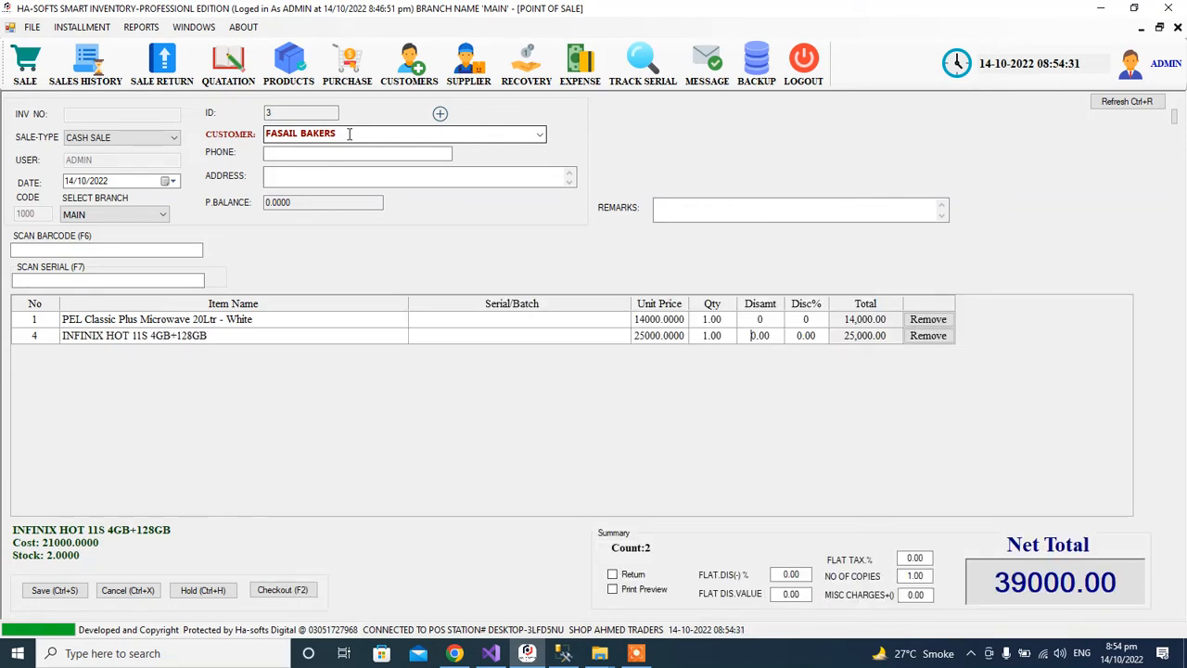
key(Return)
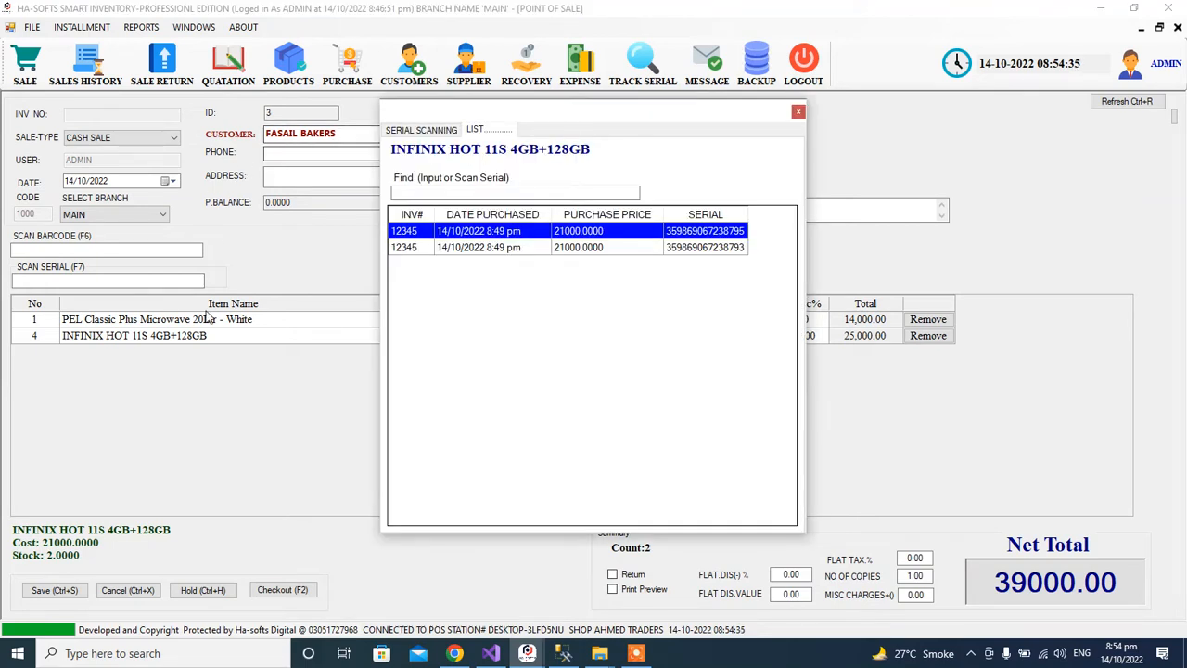
double_click(691, 236)
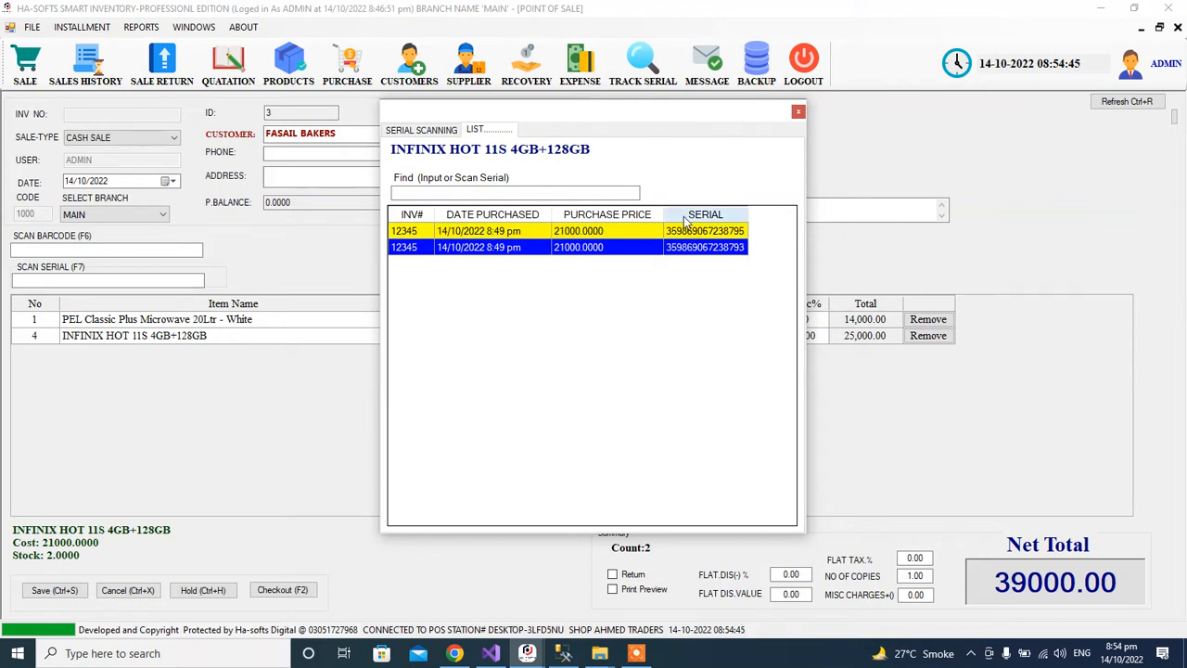
click(799, 110)
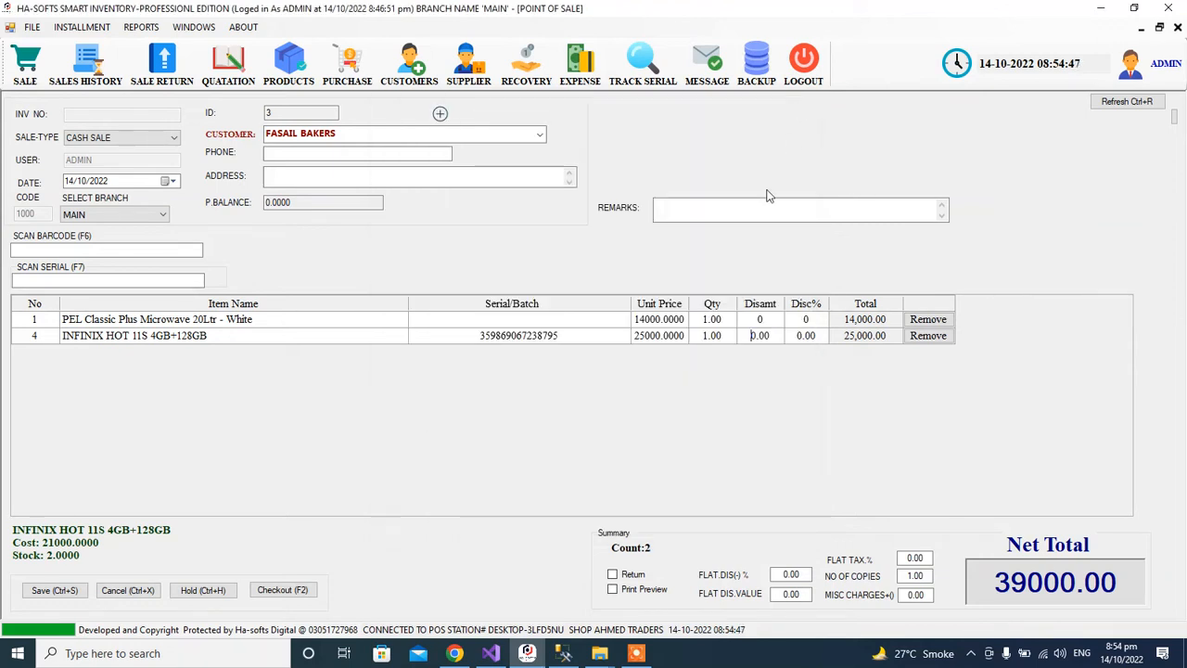
double_click(516, 334)
right_click(515, 334)
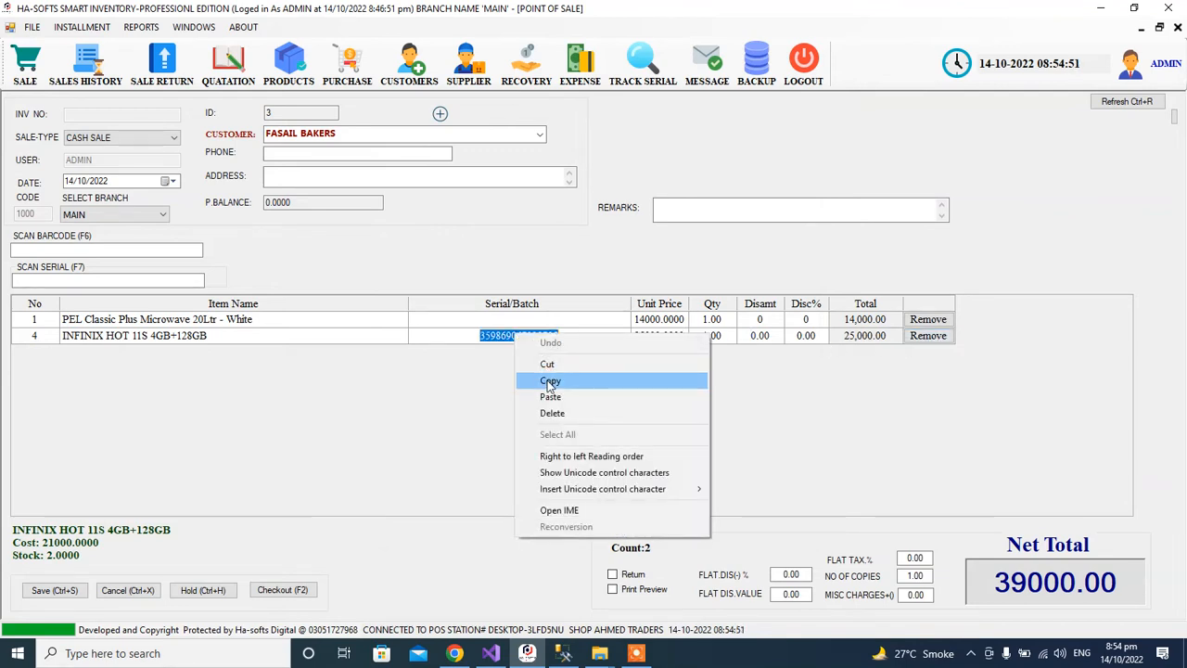
click(538, 378)
click(932, 336)
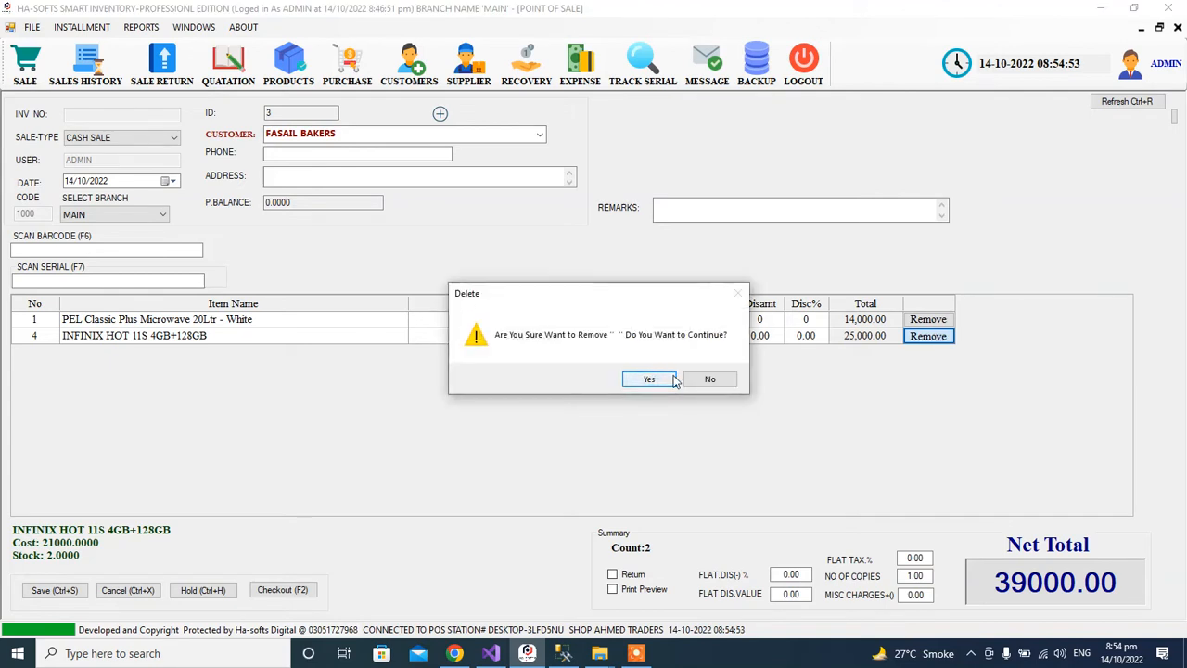
click(650, 378)
click(97, 281)
key(ctrl+v)
key(Return)
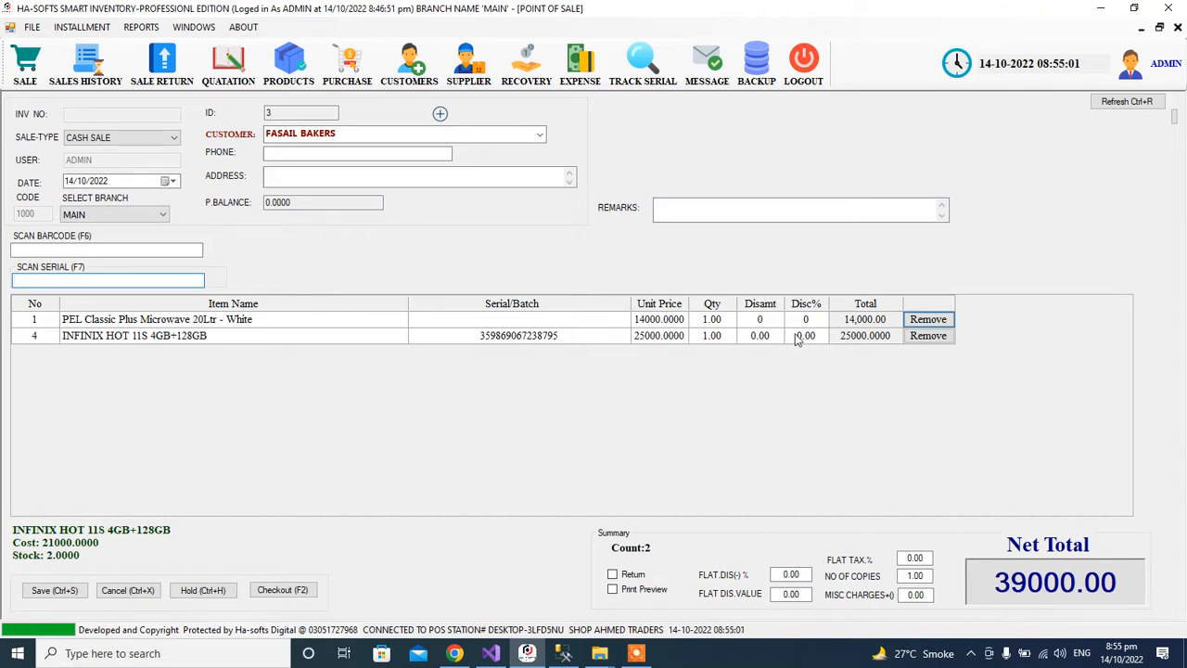
At checkout, enter 40000 as the amount paid by the customer.
click(287, 592)
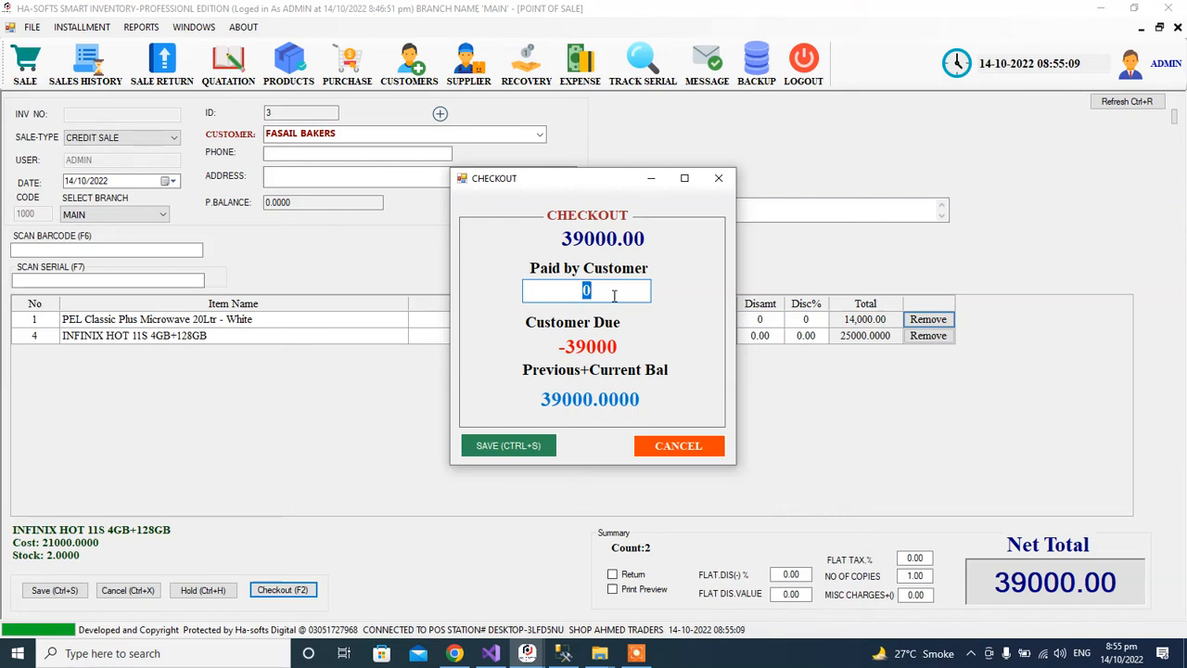
text(50000)
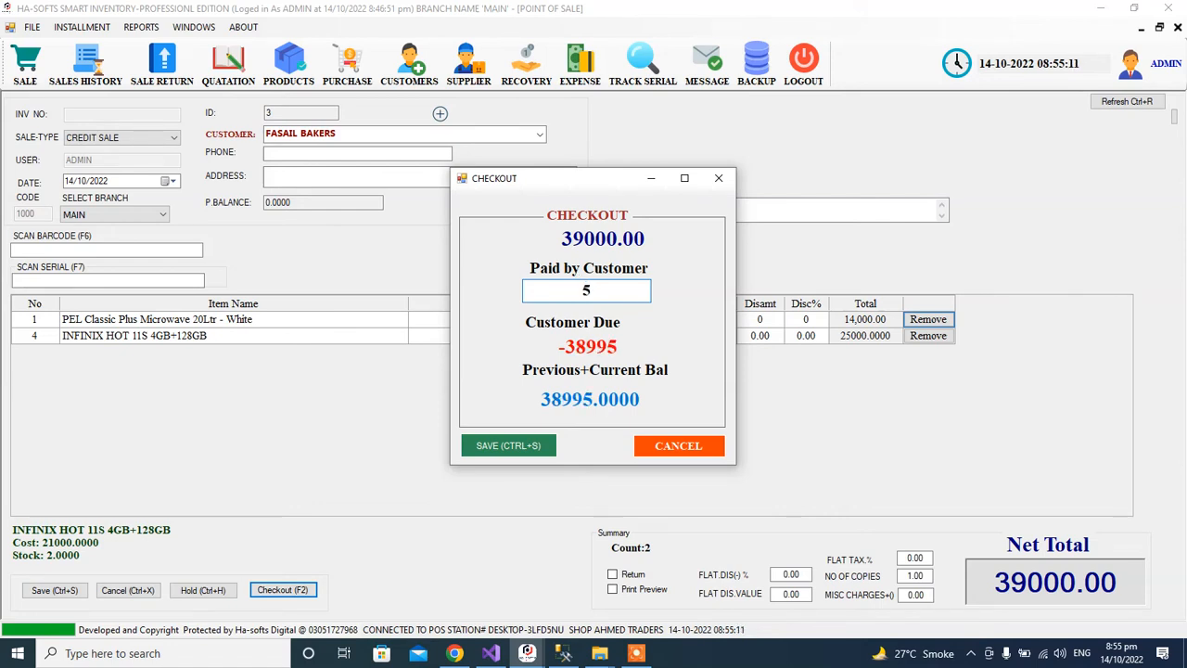
double_click(609, 291)
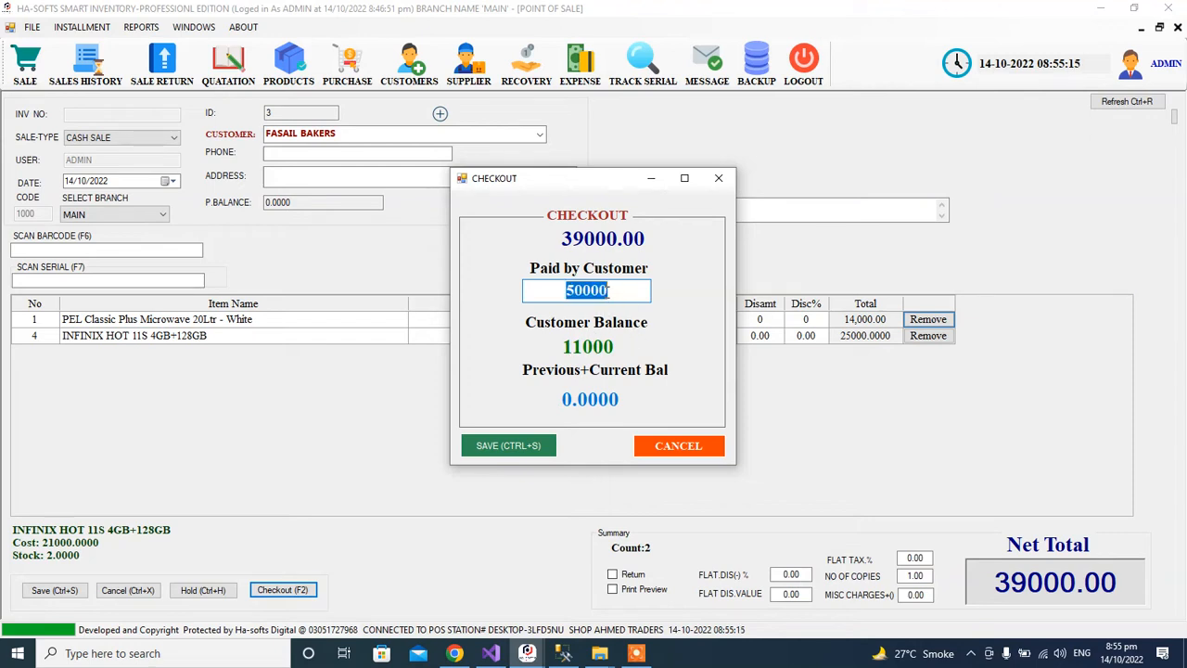
text(0)
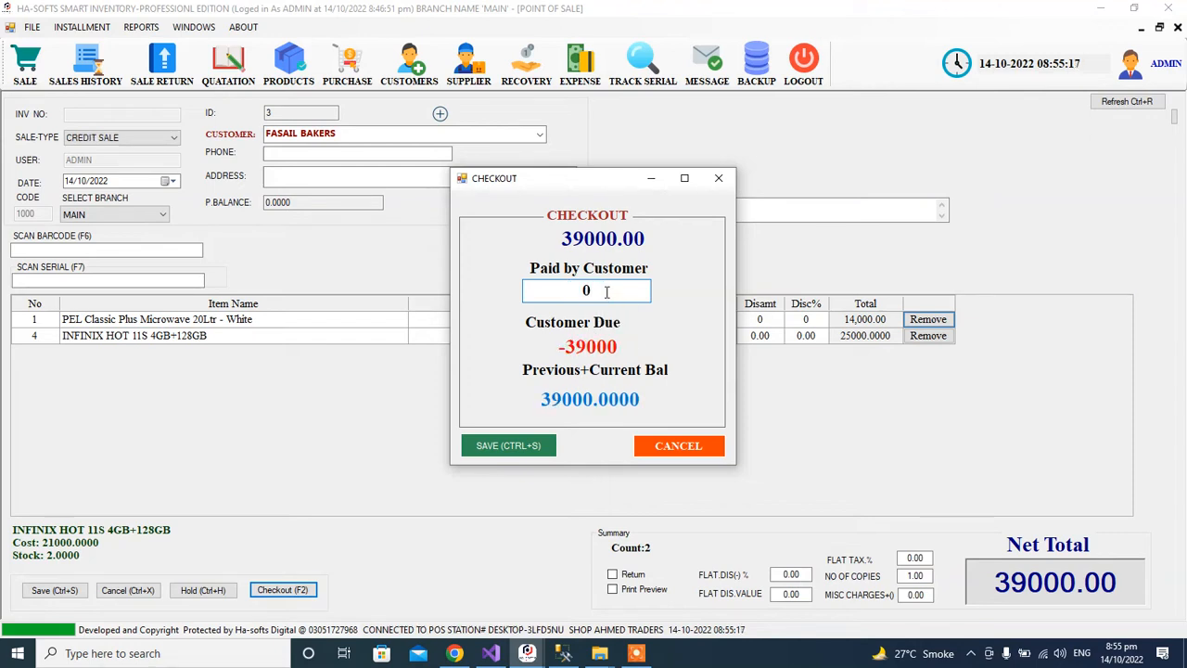
key(BackSpace)
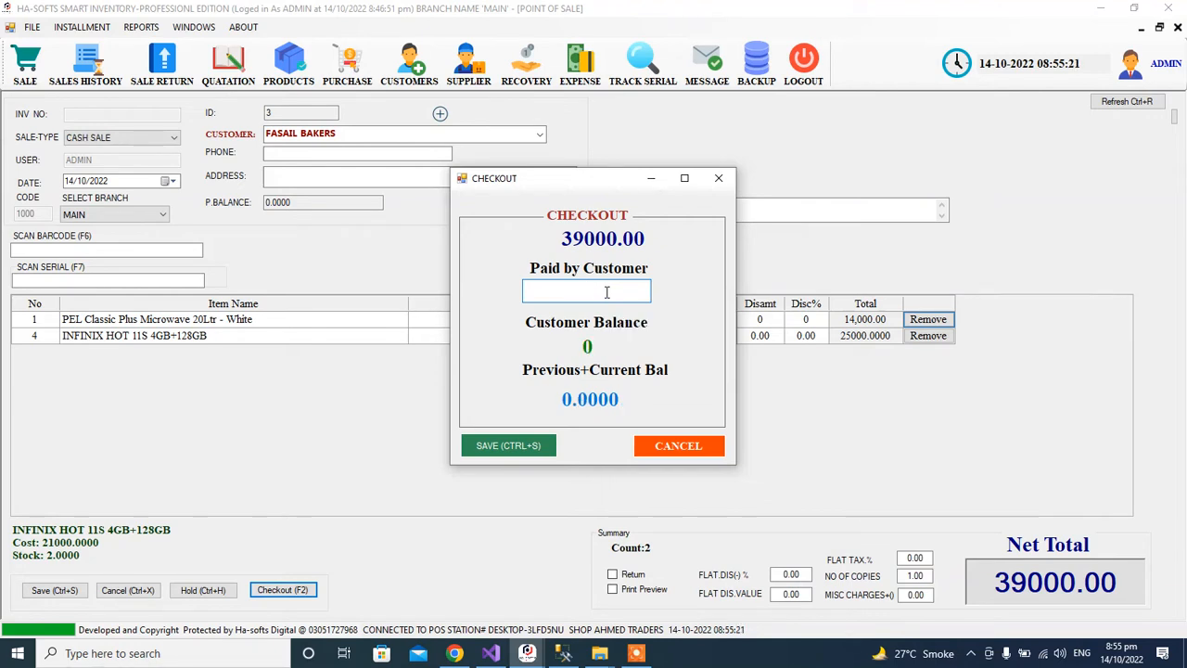
text(20000)
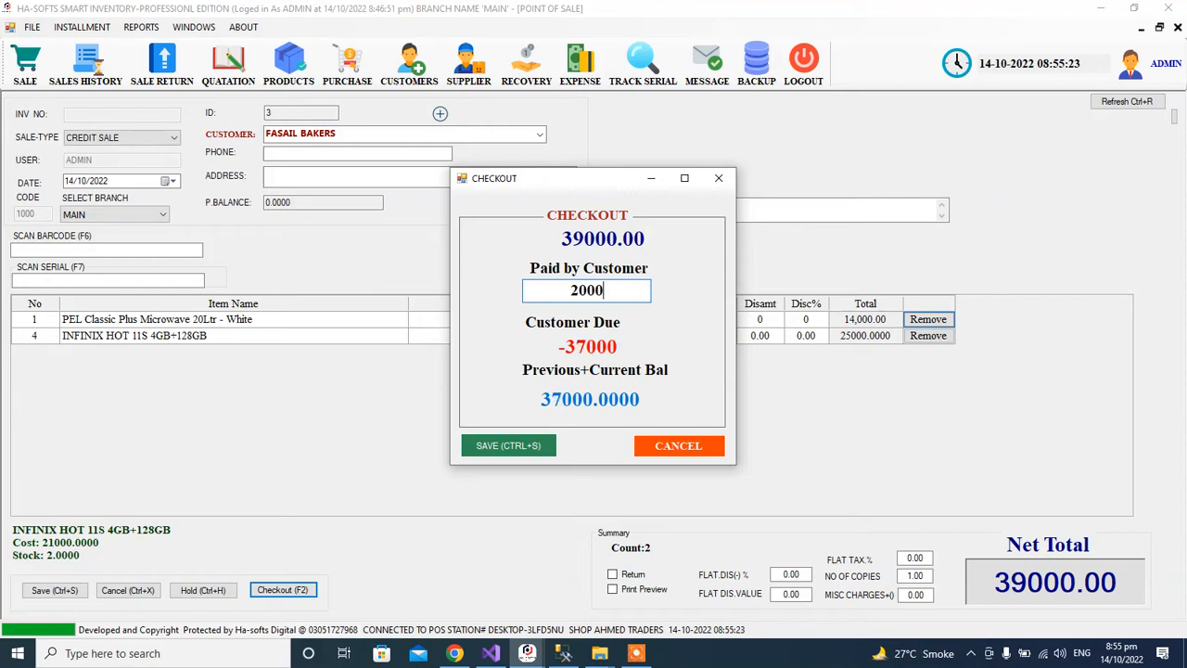
key(BackSpace)
key(BackSpace)
key(BackSpace)
key(BackSpace)
key(BackSpace)
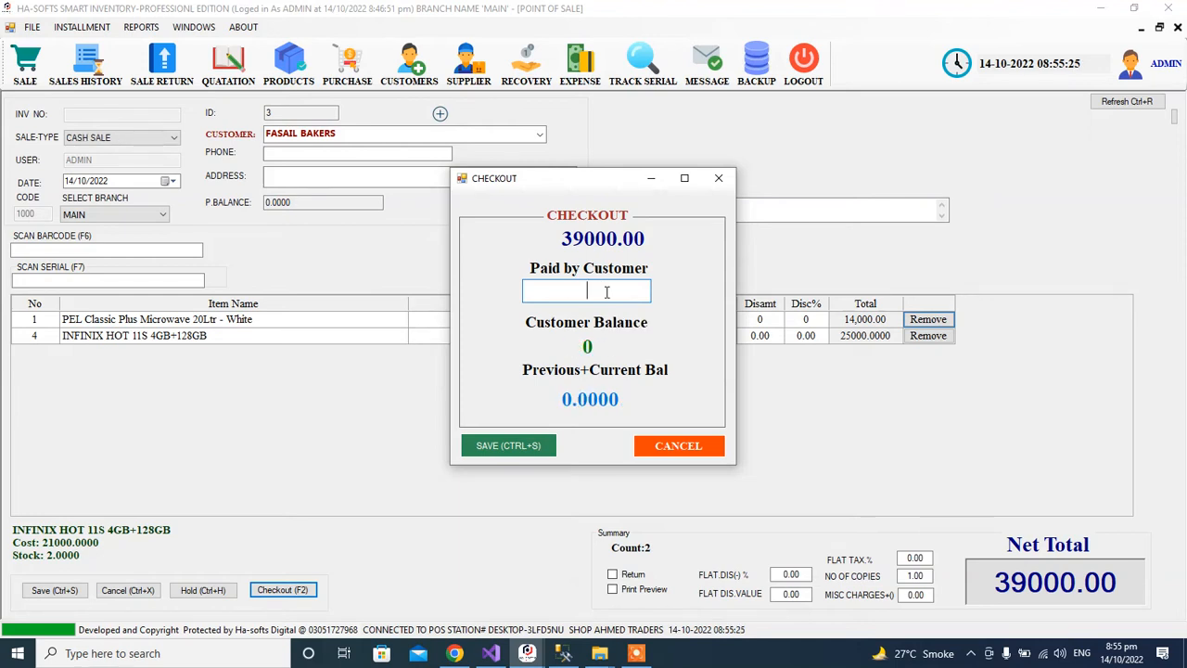
text(40000)
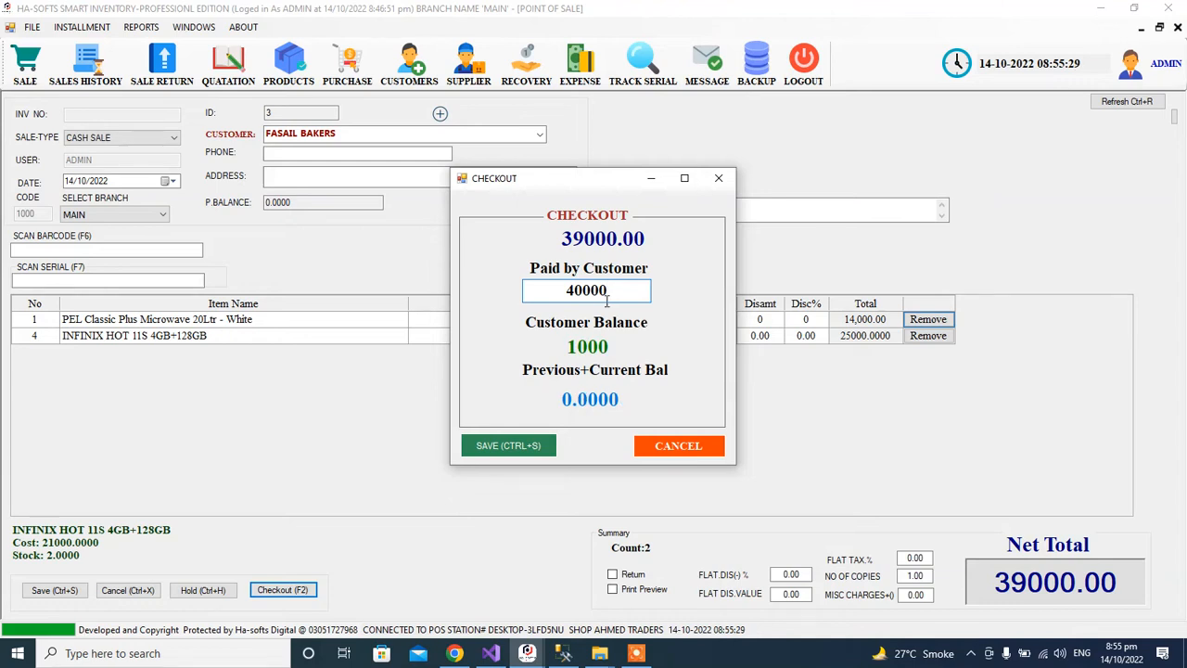
Save the 39000 sale without printing a receipt.
click(510, 445)
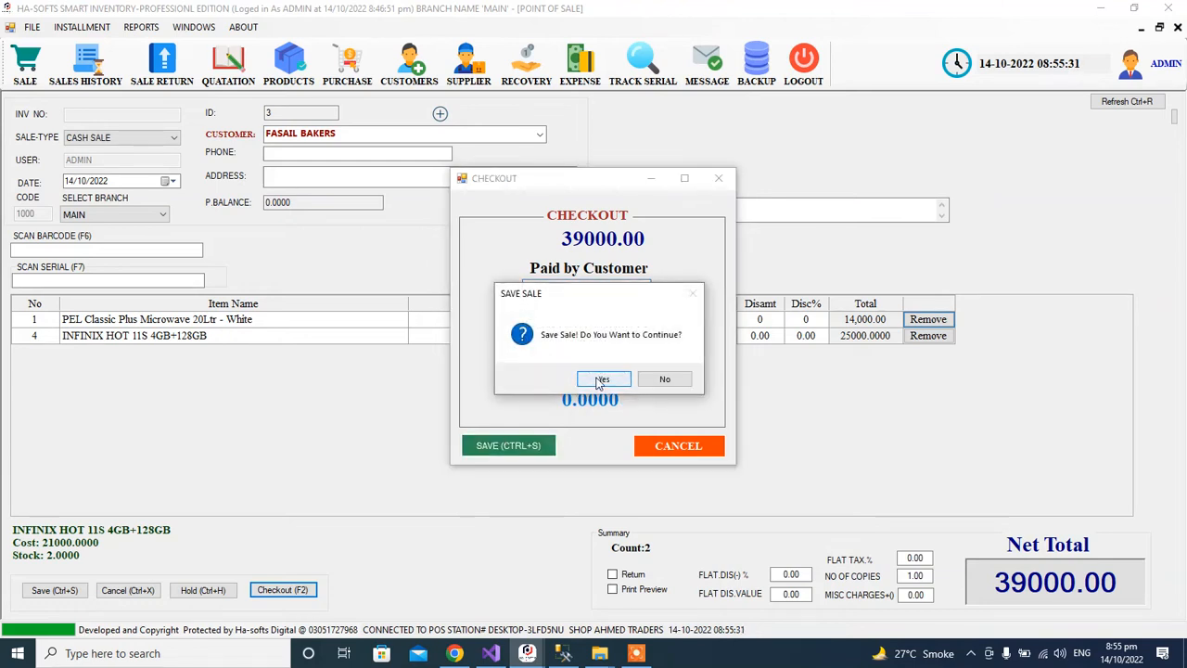
click(601, 380)
click(678, 379)
click(672, 381)
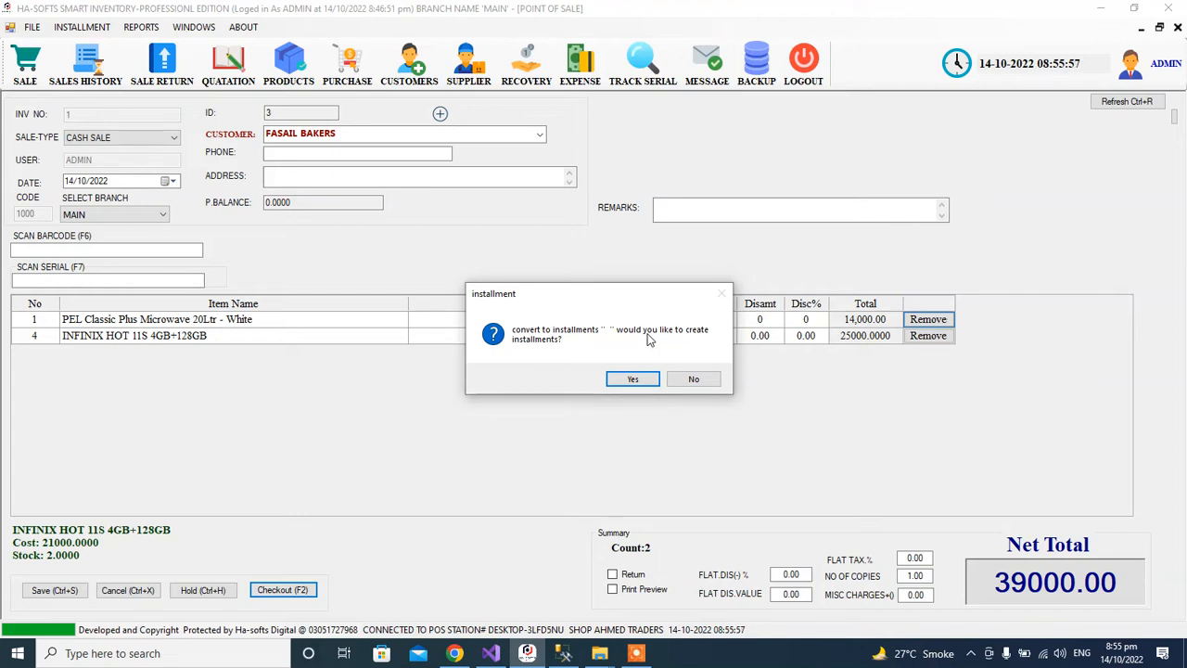
Accept converting the sale into installments and look over the plan entry fields.
click(633, 379)
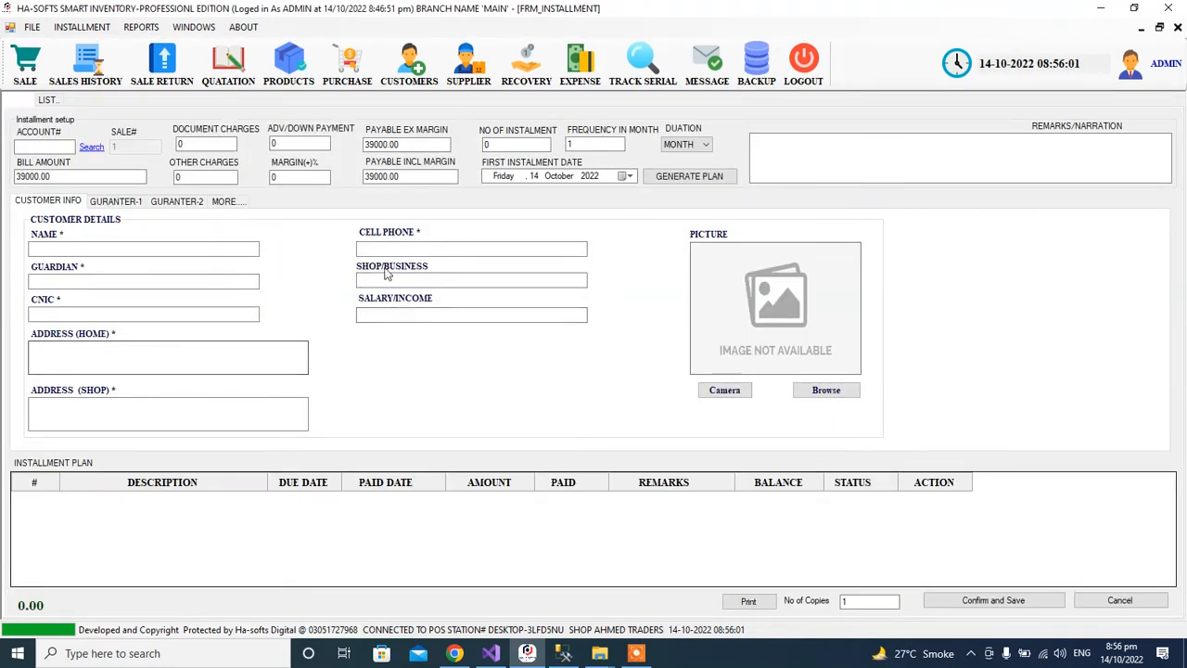
click(46, 146)
click(227, 144)
click(309, 143)
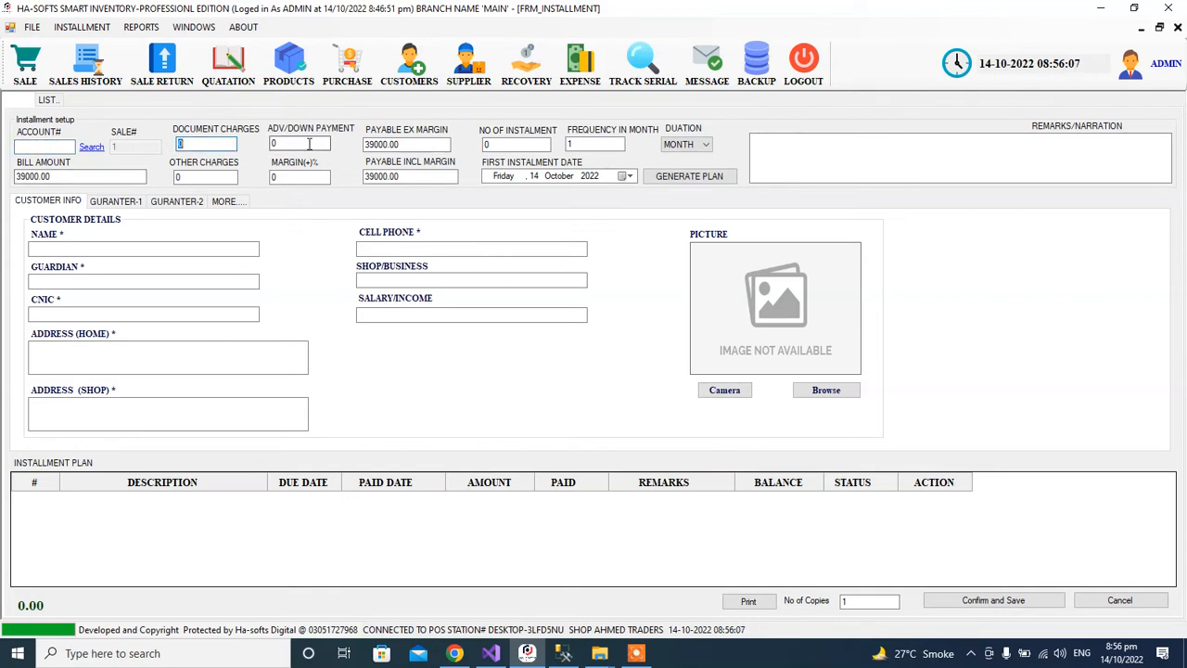
click(403, 144)
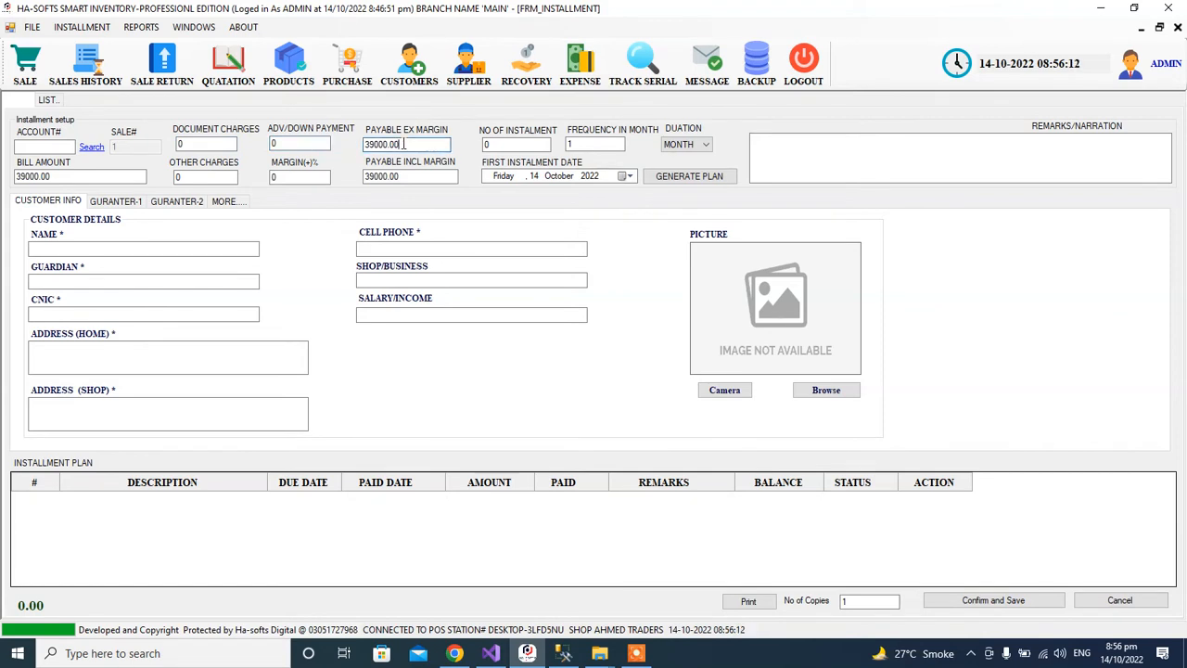
click(513, 141)
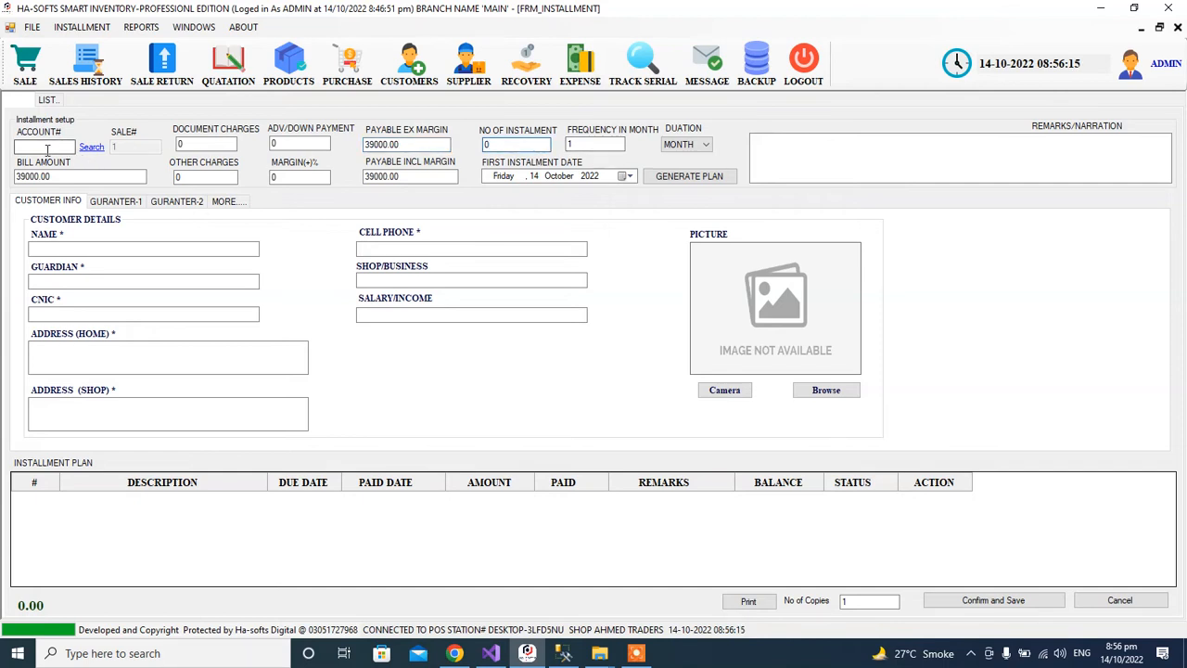
click(211, 144)
Enter 100 document charges, 10000 down payment and a 10% margin.
double_click(211, 145)
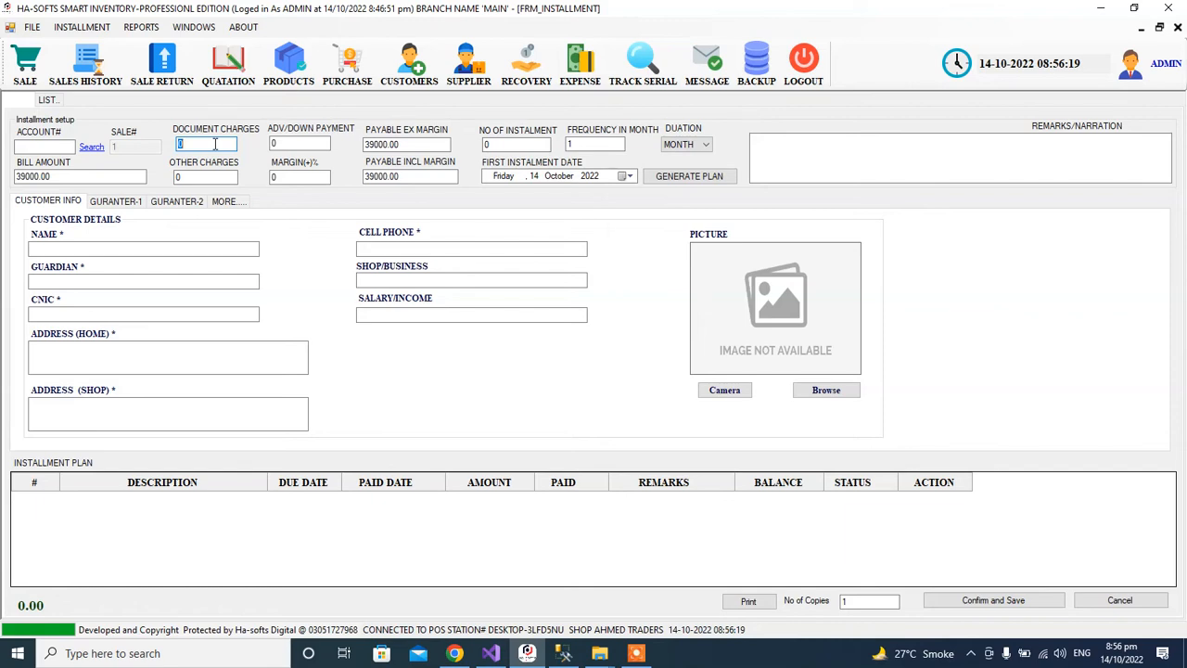
text(100)
double_click(300, 145)
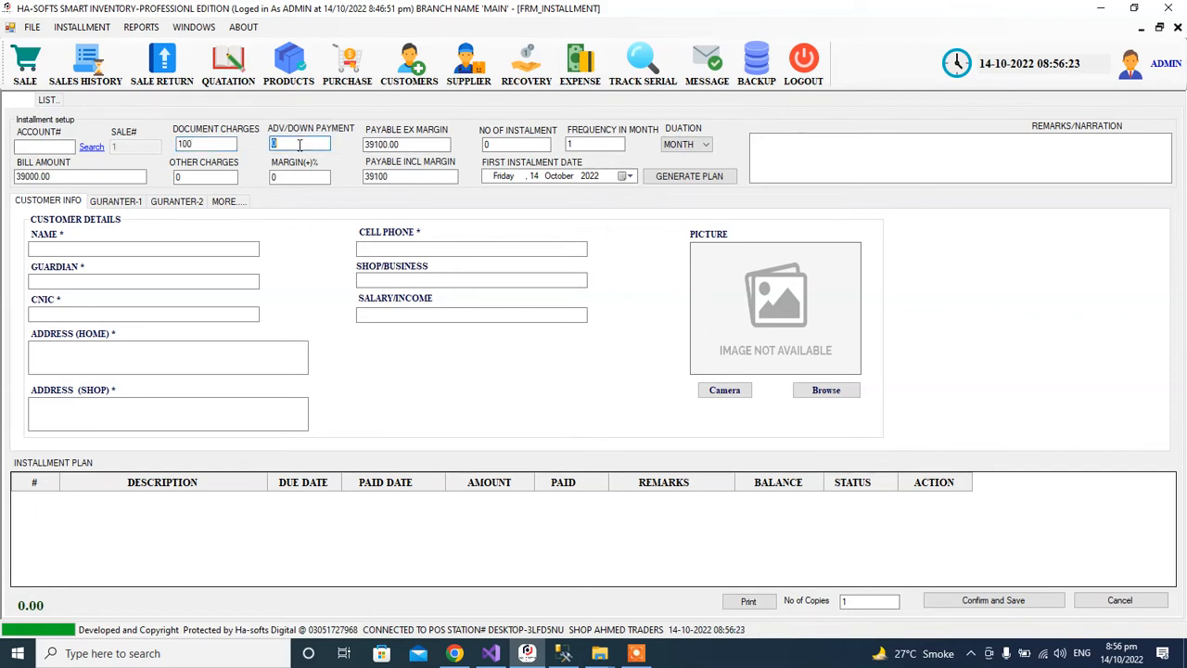
text(200)
text(10000)
click(423, 146)
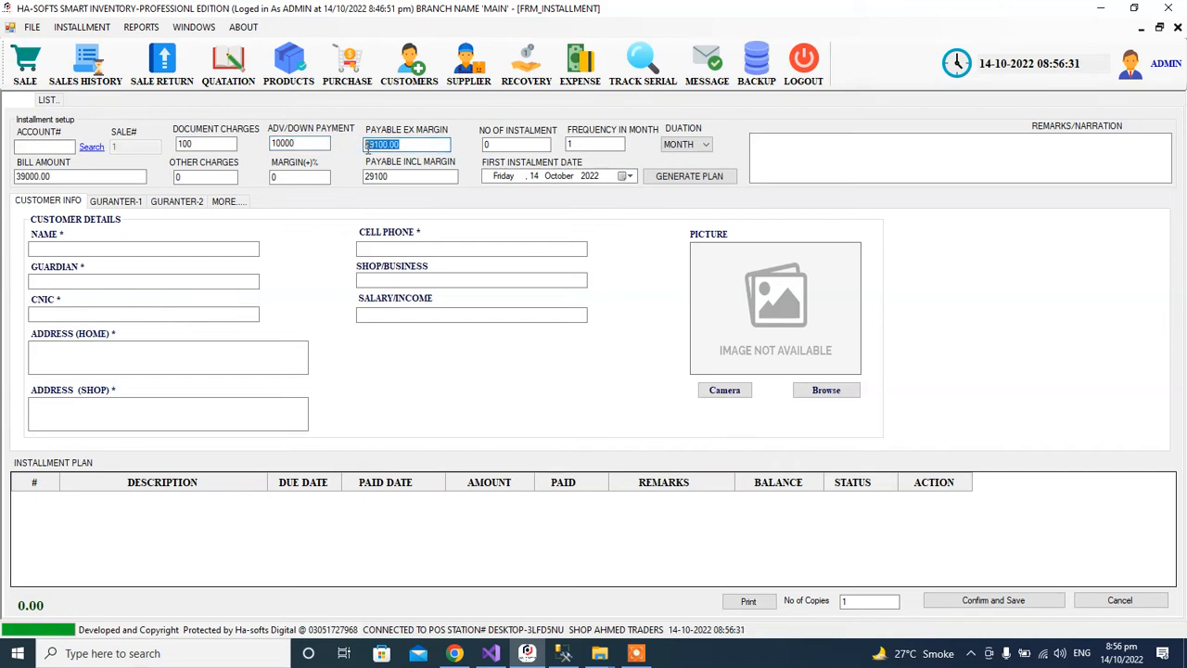
click(221, 176)
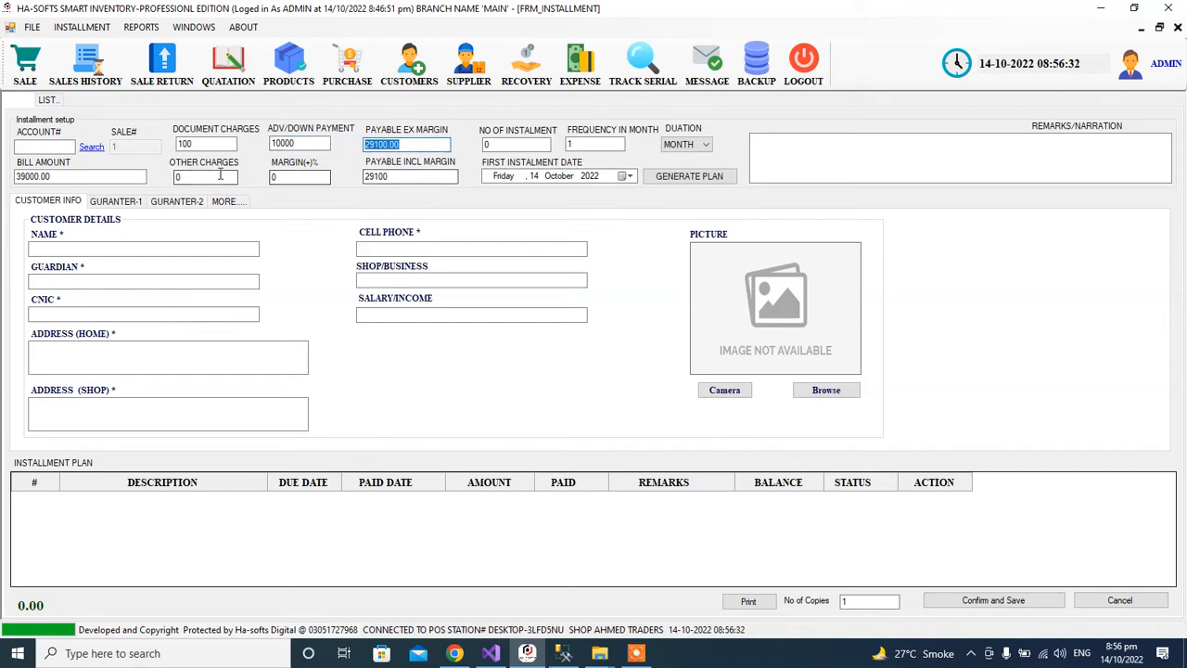
click(294, 176)
click(299, 143)
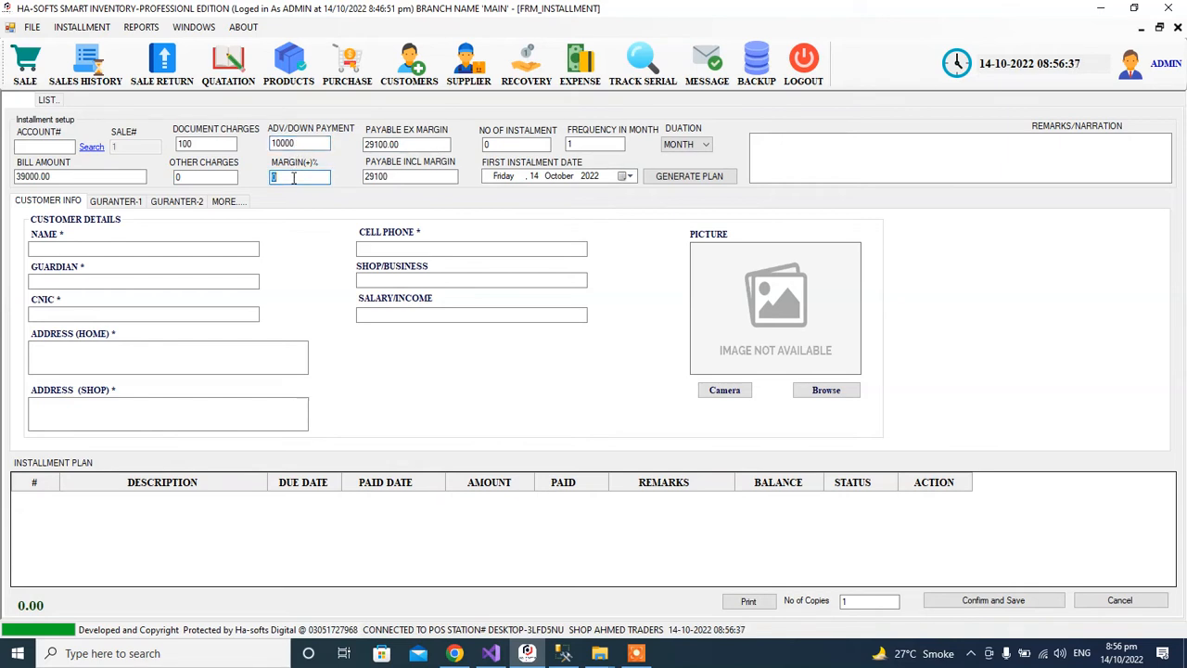
text(10)
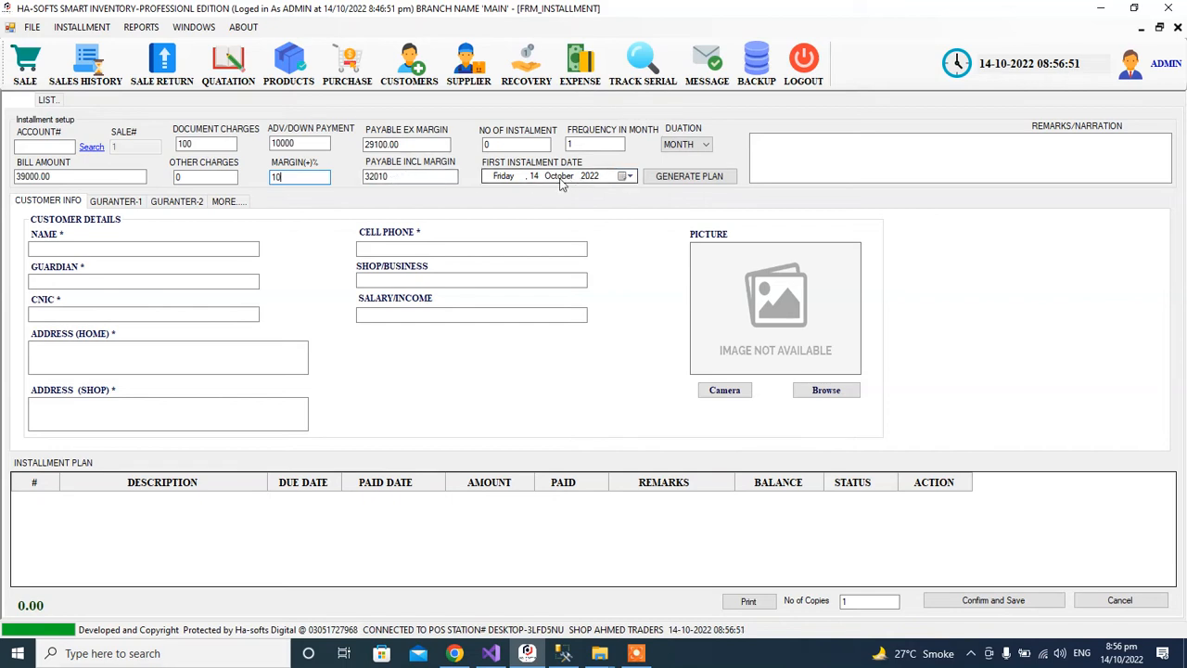
Set 30 instalments with a monthly duration and frequency 1.
click(505, 142)
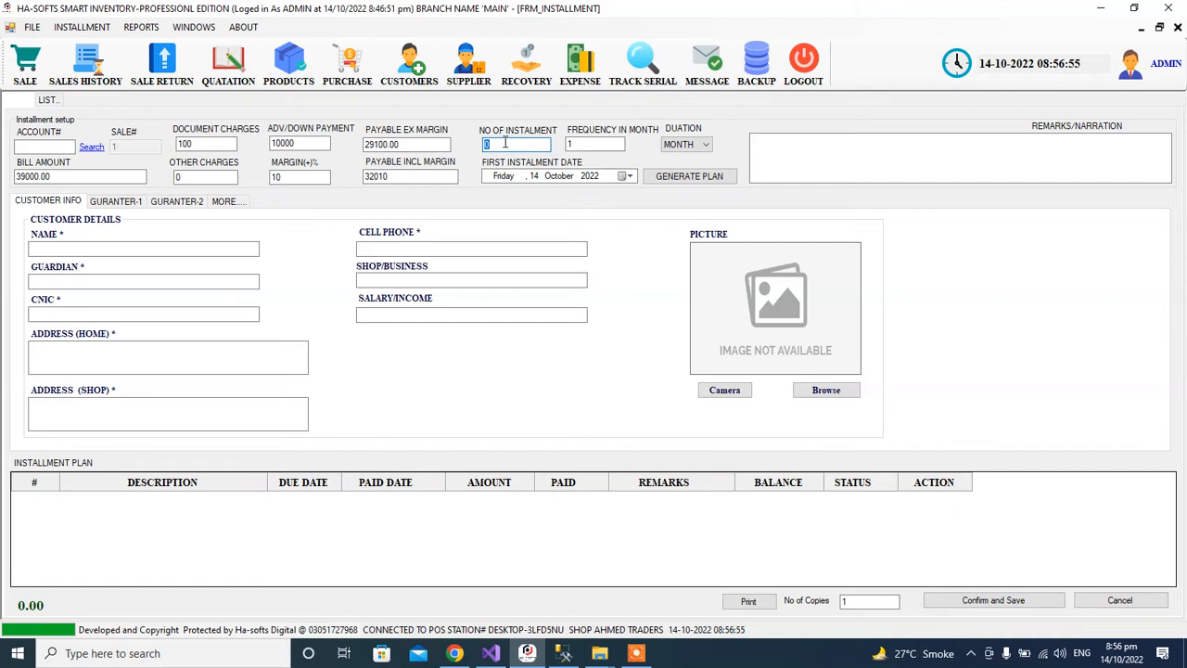
text(30)
click(595, 147)
click(687, 147)
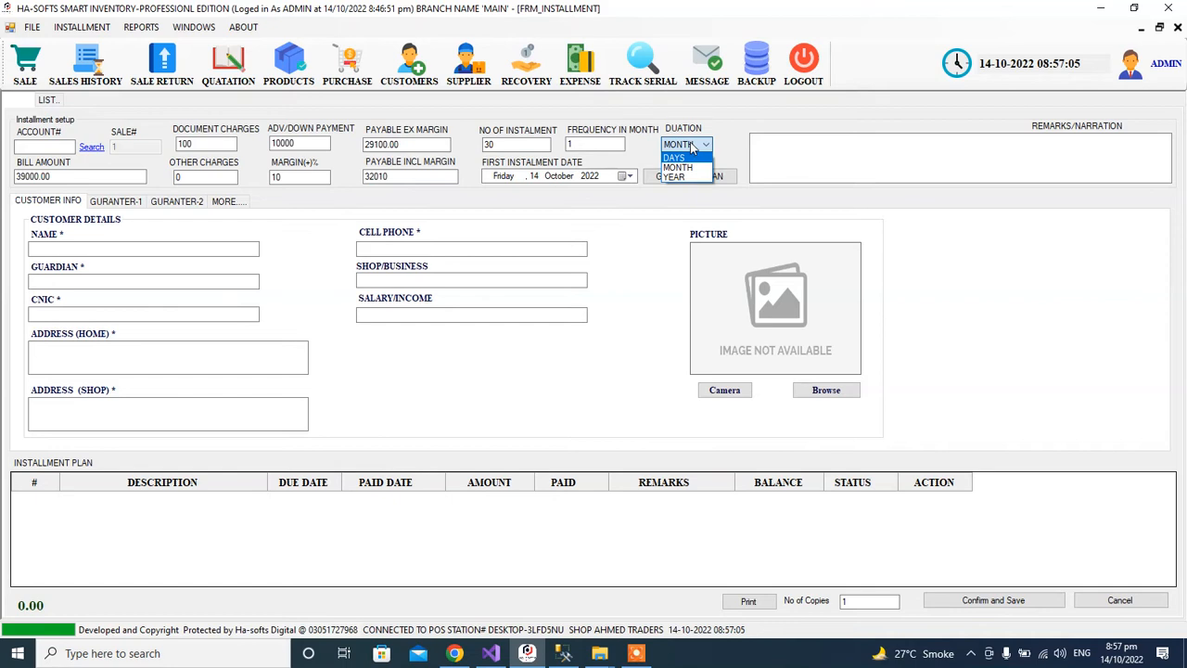
click(693, 168)
click(591, 146)
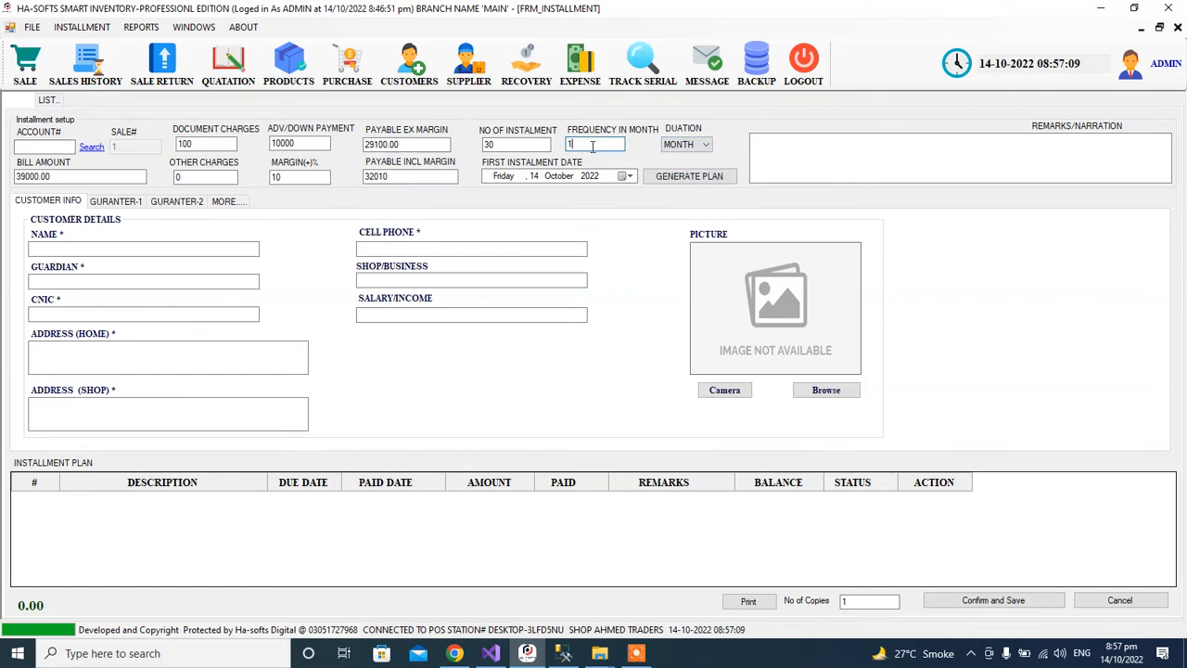
double_click(593, 146)
text(1)
Try day and year duration units before settling back on months.
click(686, 146)
click(685, 158)
double_click(575, 146)
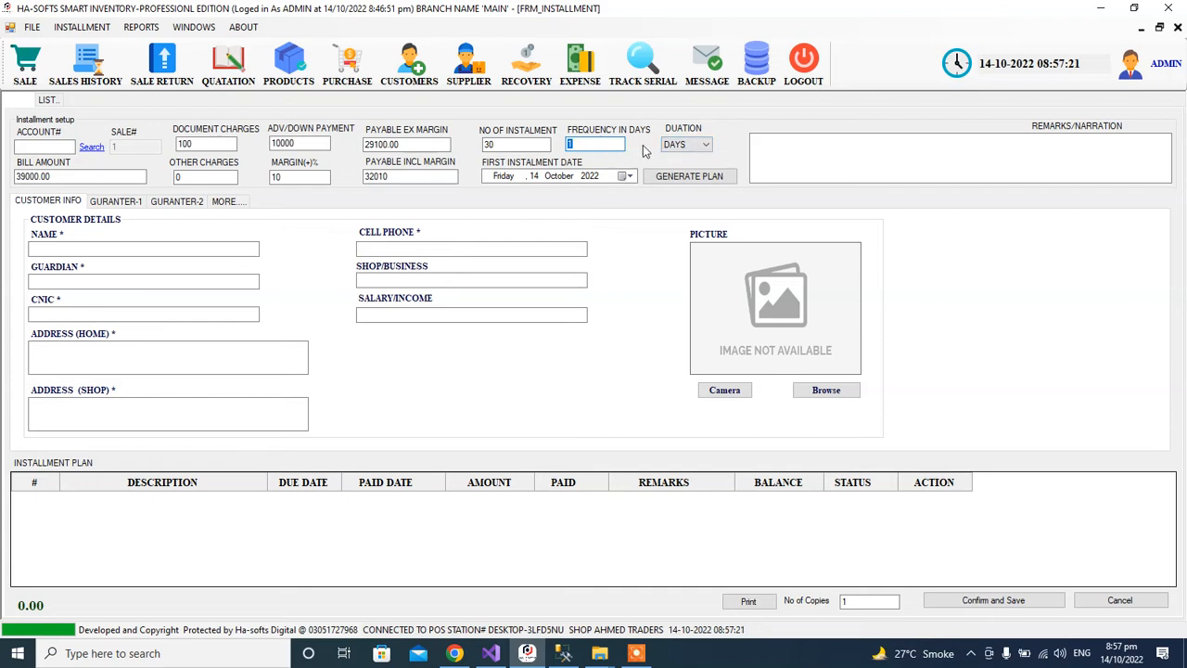
click(604, 145)
click(685, 146)
click(684, 169)
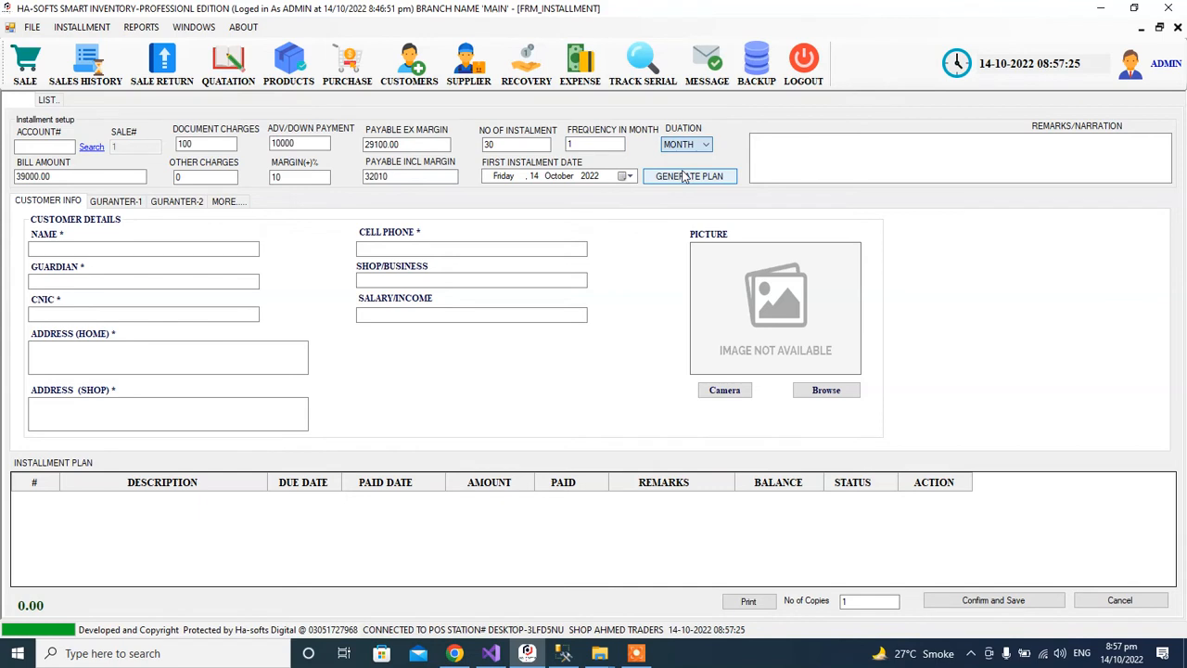
click(691, 145)
click(685, 179)
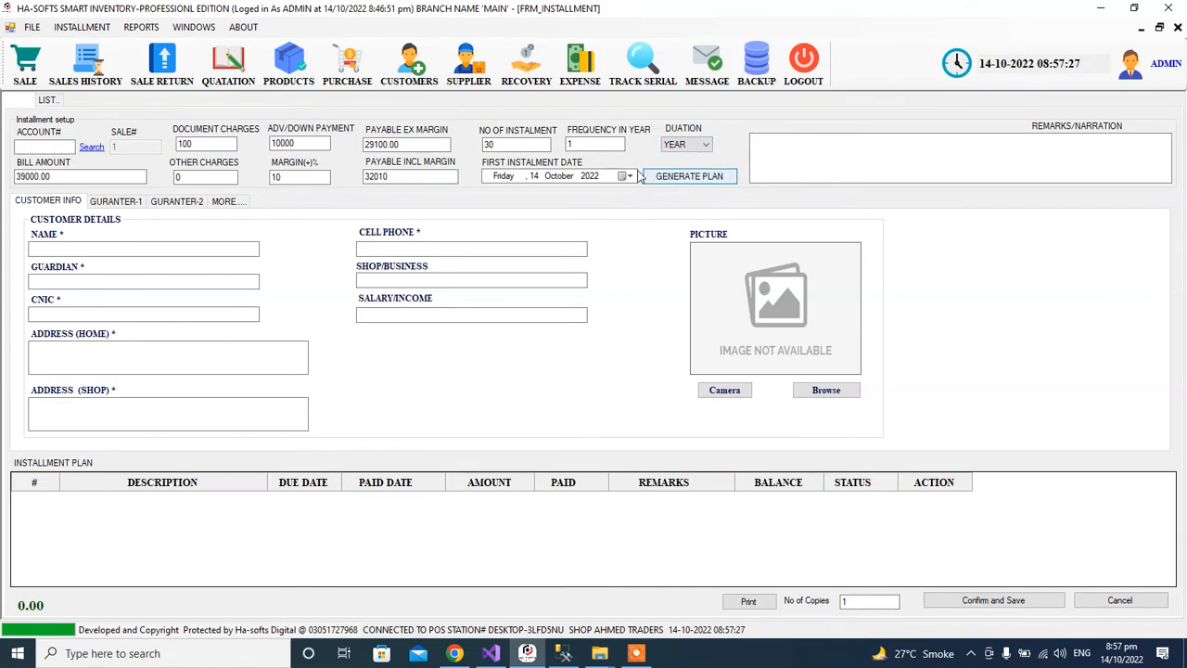
click(691, 146)
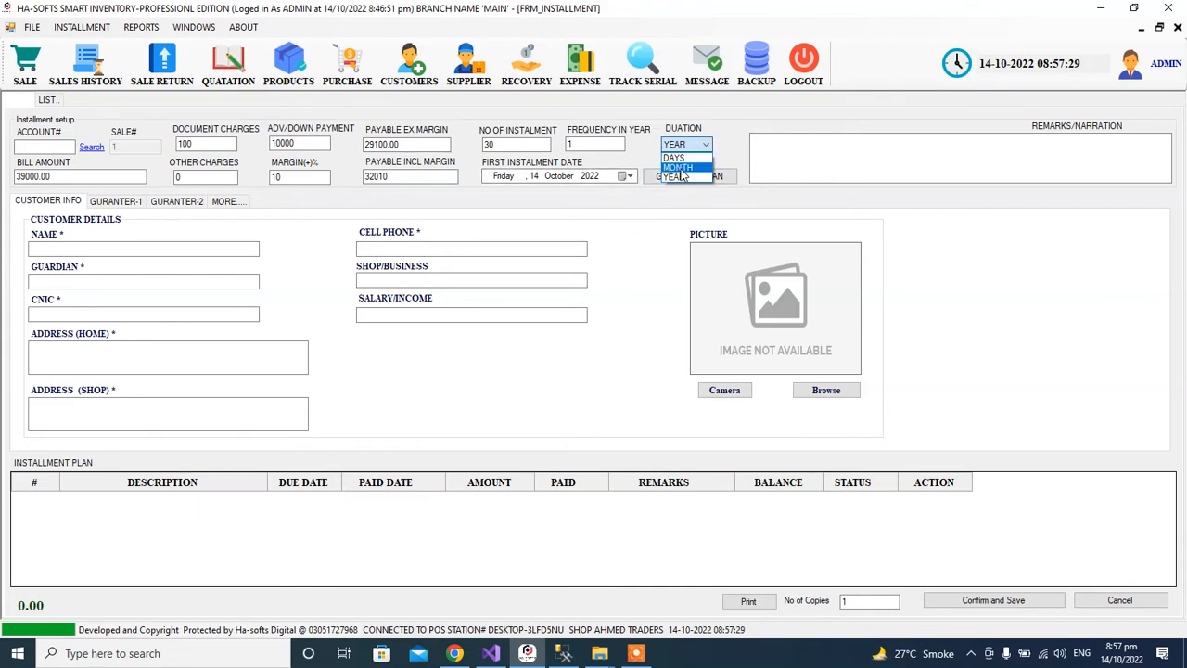
click(684, 168)
click(598, 145)
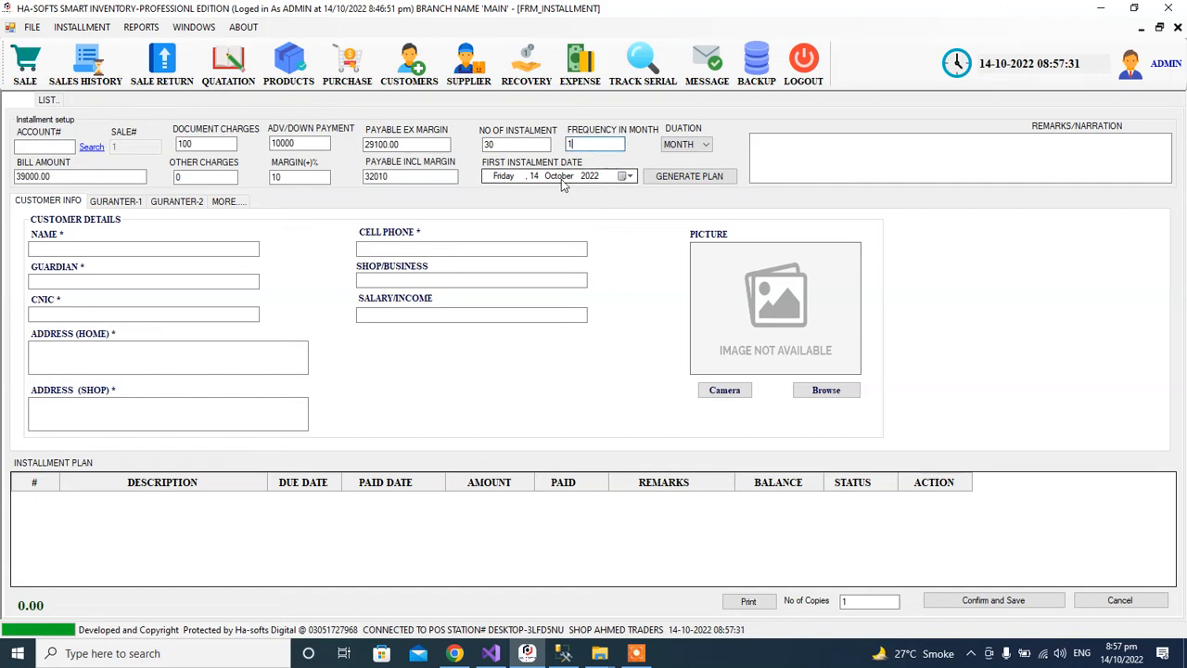
Set the first instalment date to 14 November 2022.
click(628, 177)
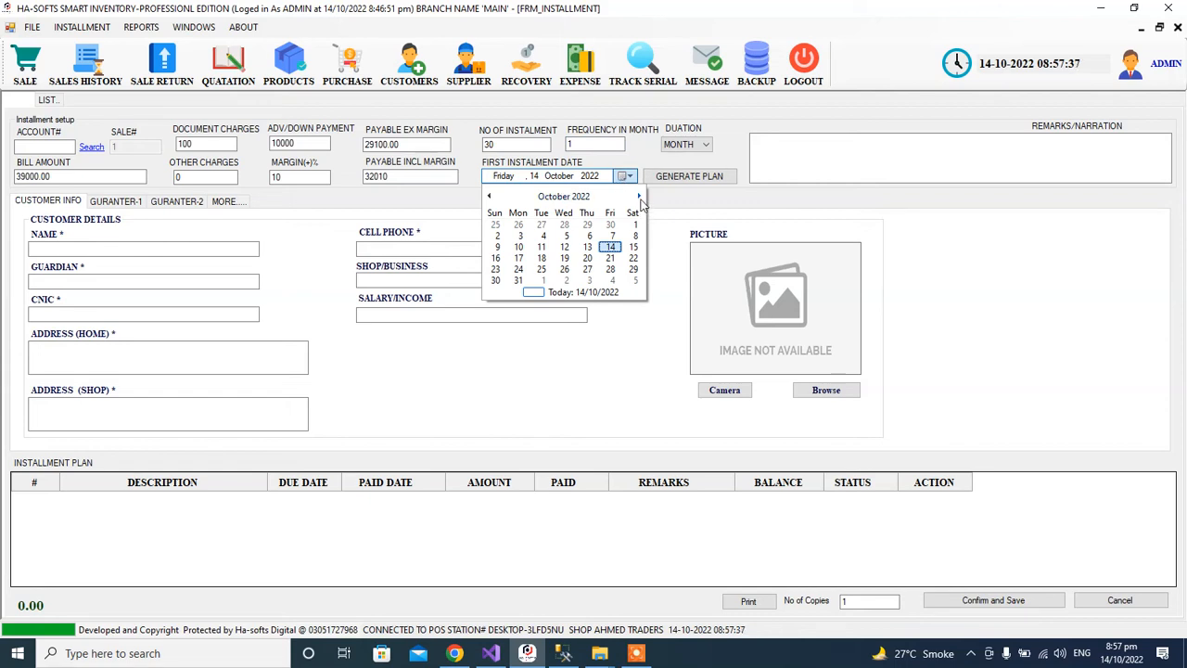
click(639, 197)
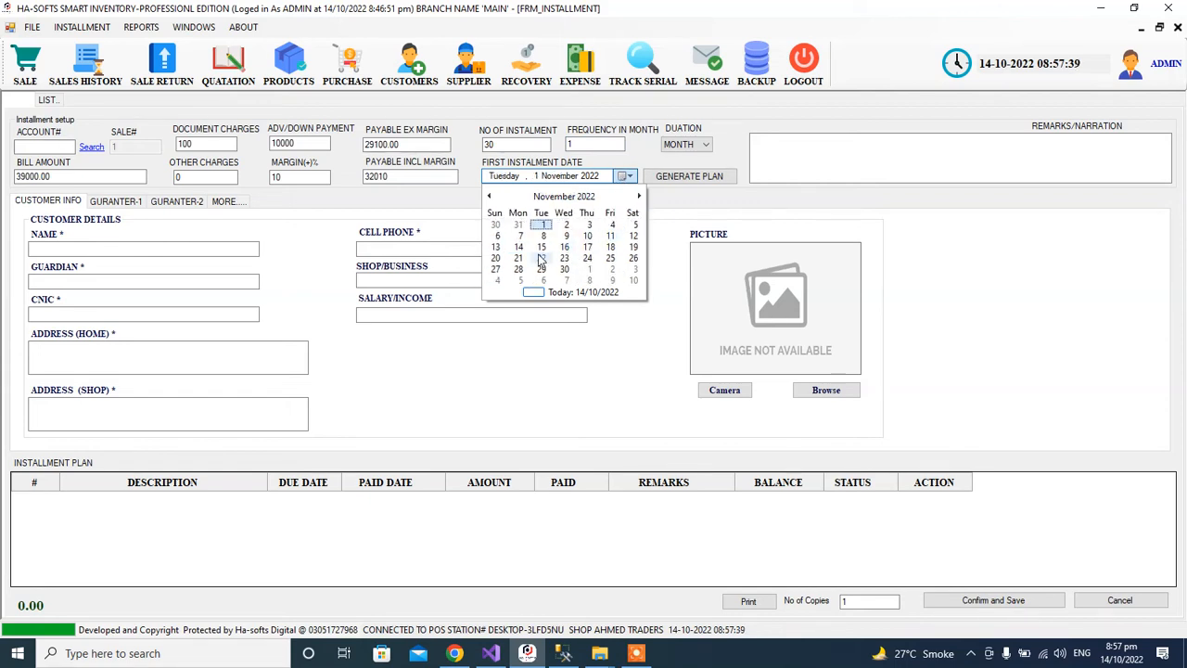
click(518, 247)
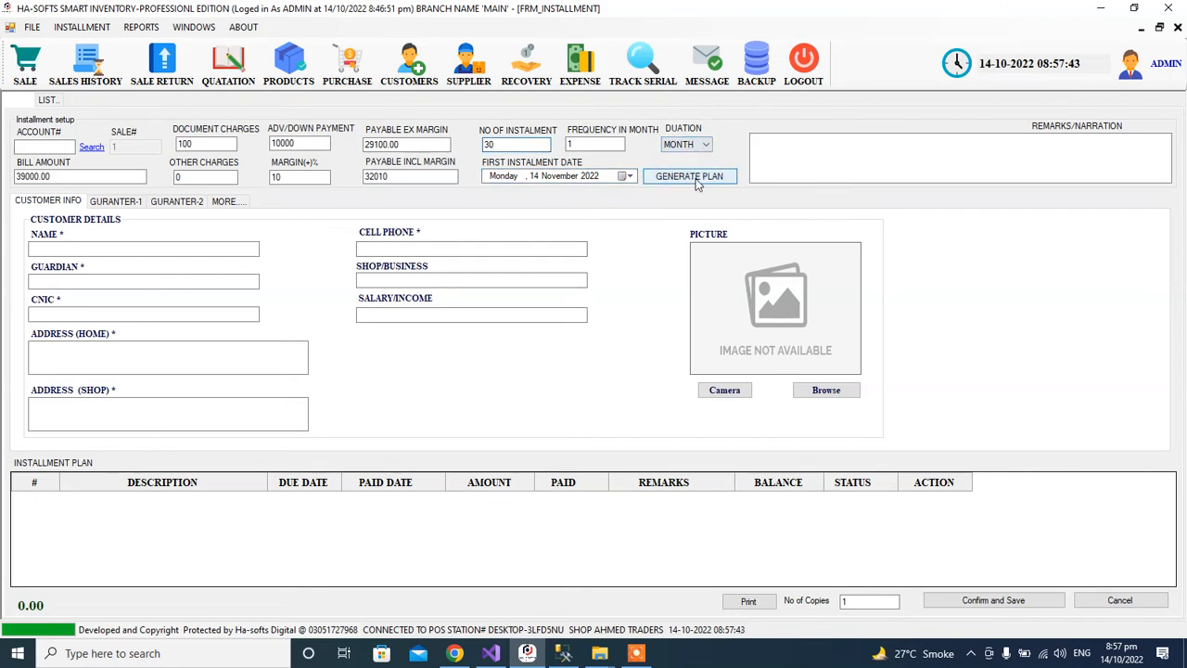
Enter the customer's name and CNIC number on the customer info form.
click(92, 248)
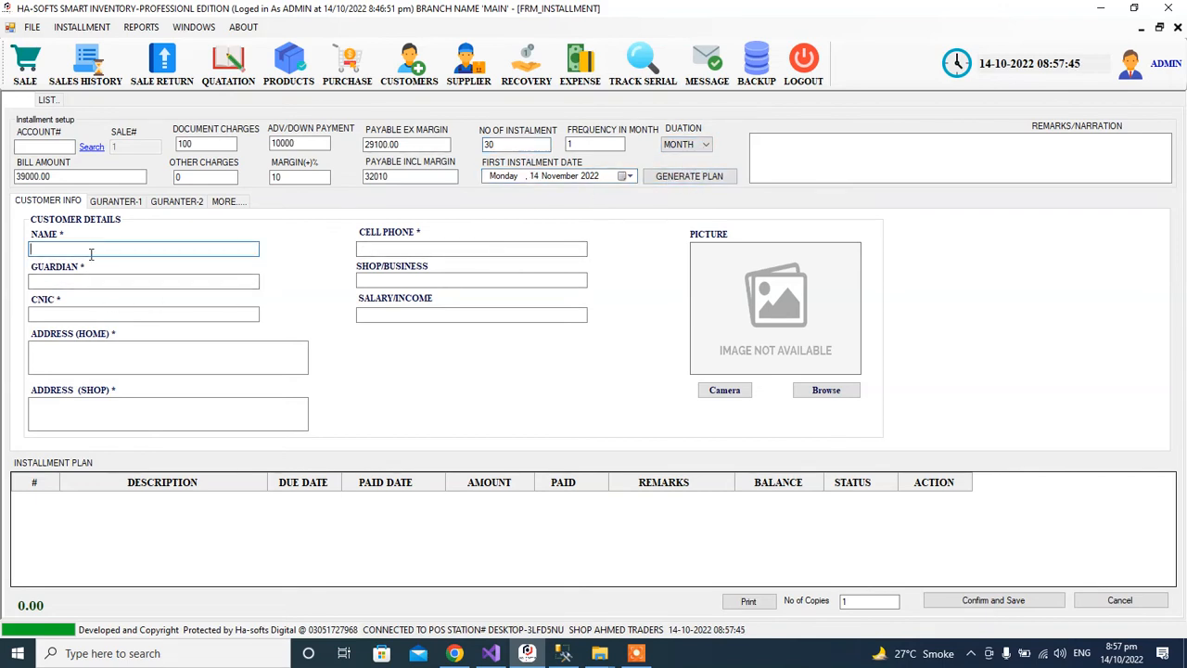
key(Tab)
key(Tab)
key(Tab)
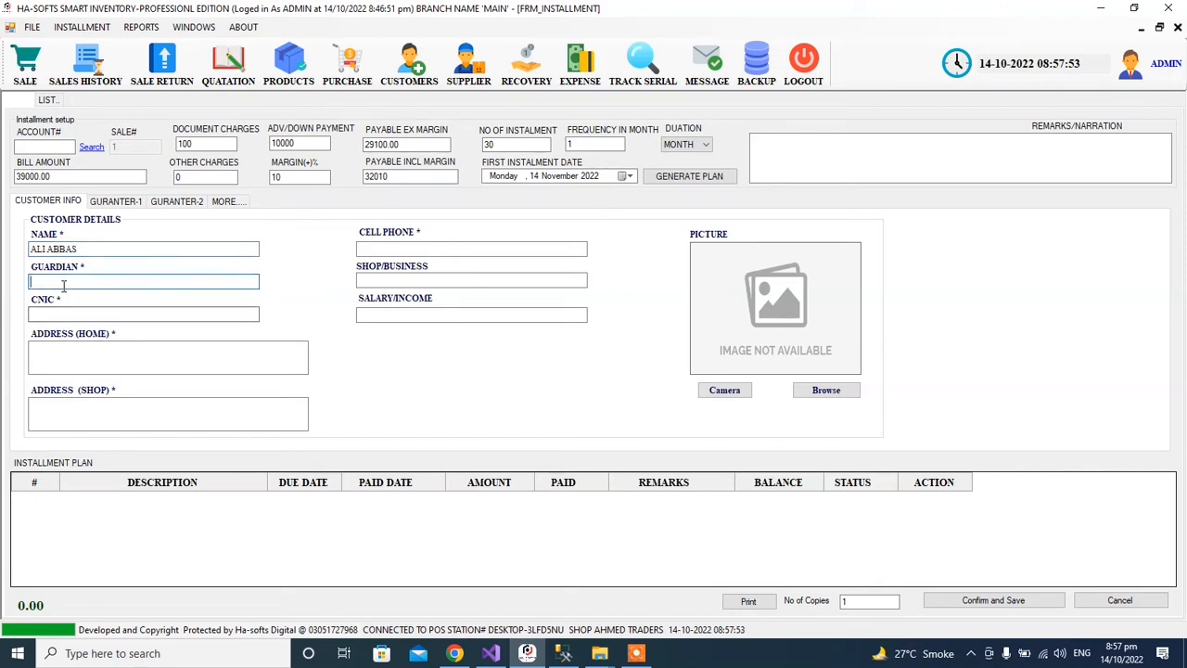
click(80, 313)
text(34343434)
click(103, 416)
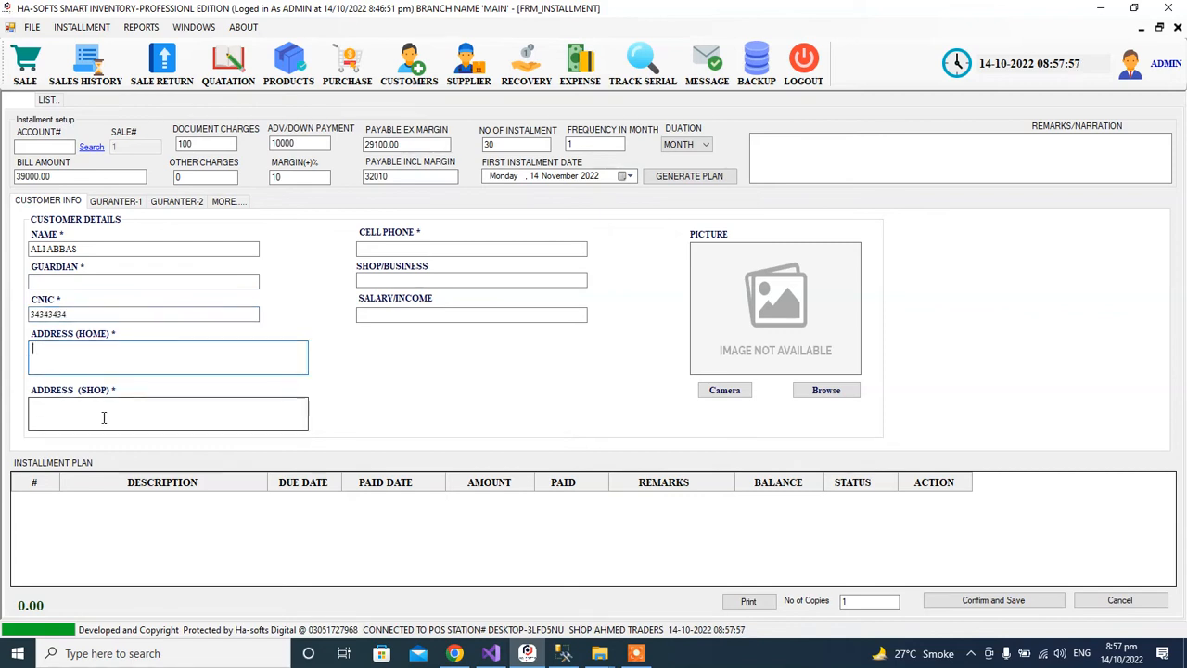
click(408, 279)
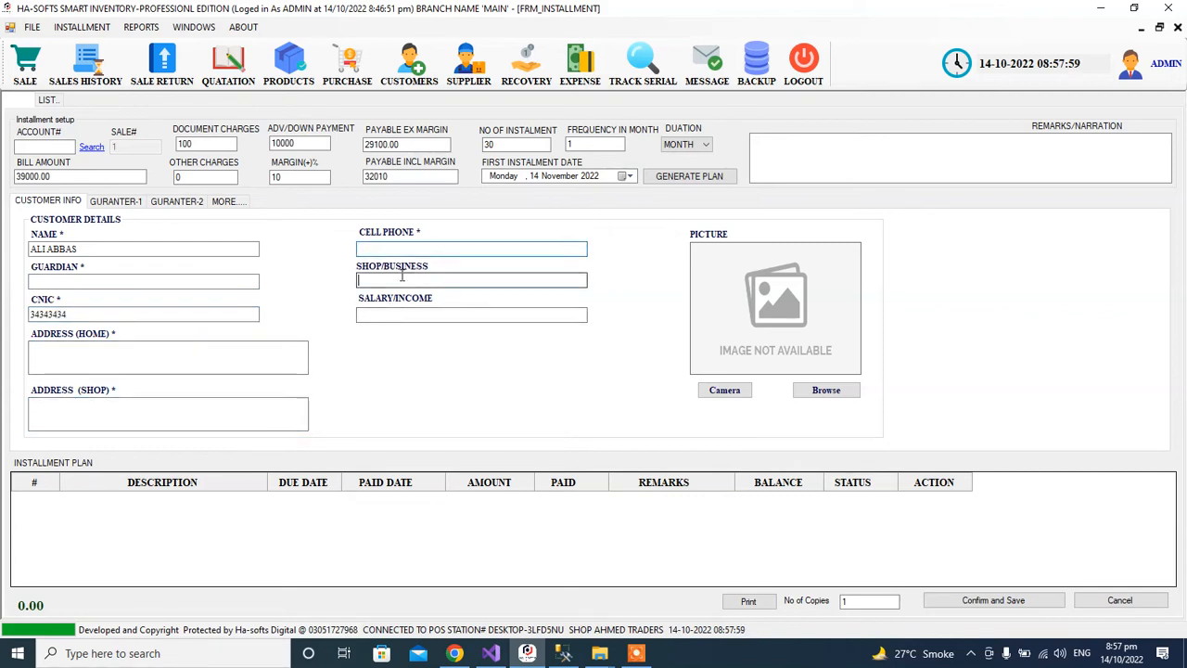
click(421, 316)
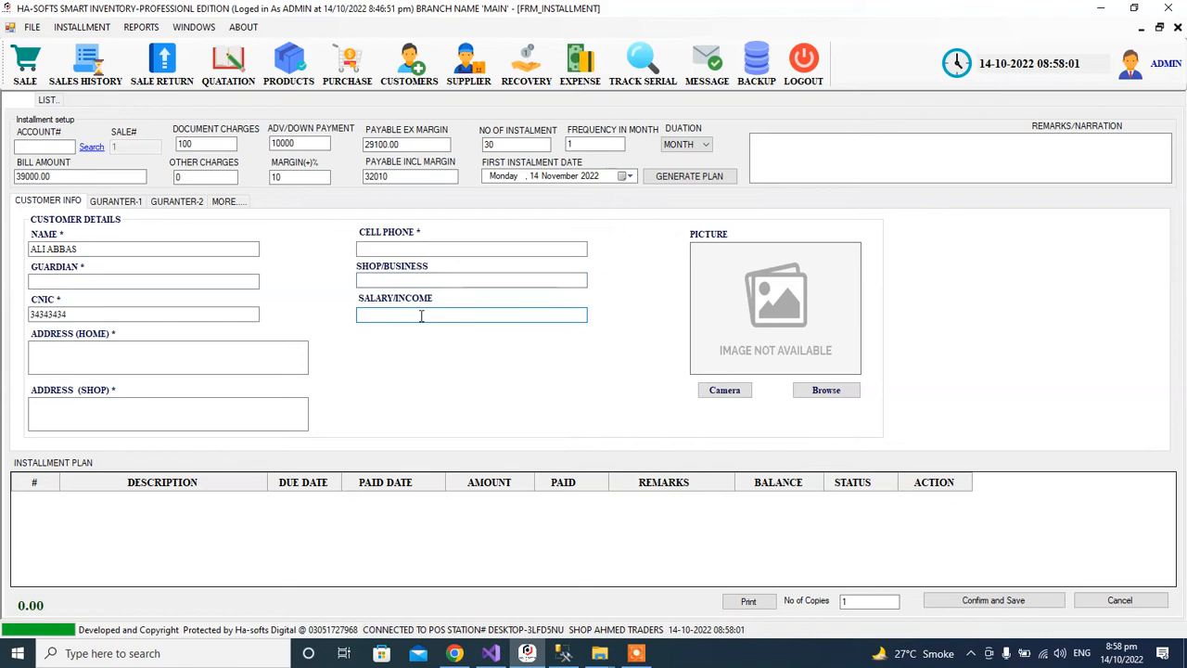
Attach Picture1.jpg as the customer's photo.
click(816, 393)
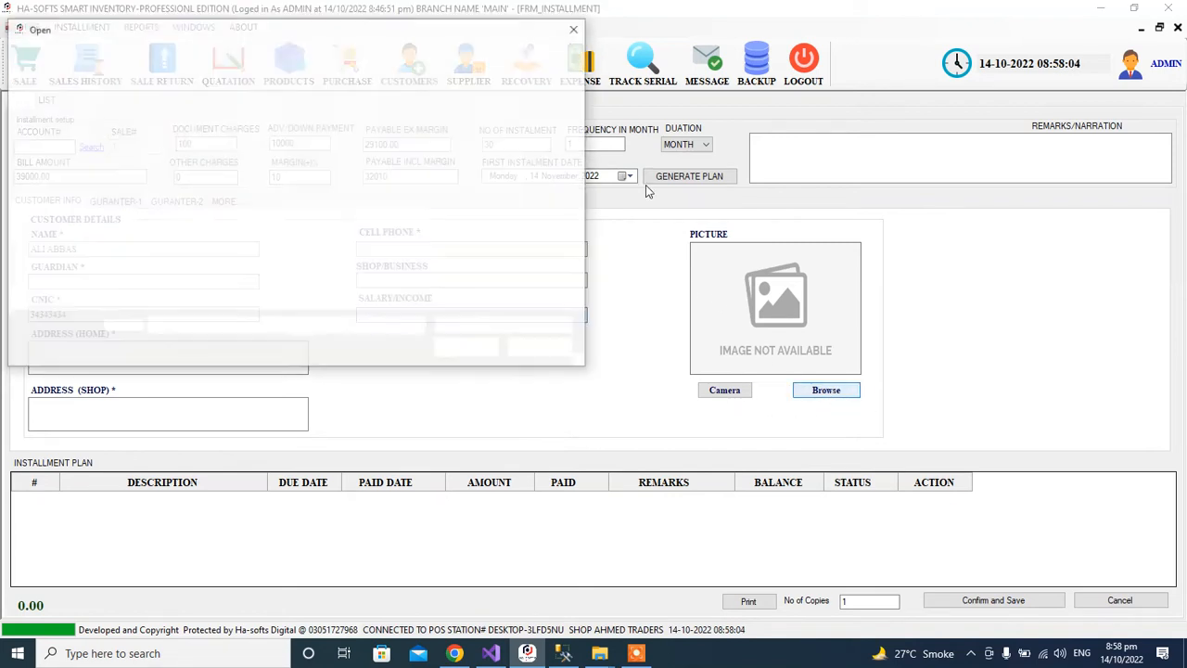
double_click(538, 121)
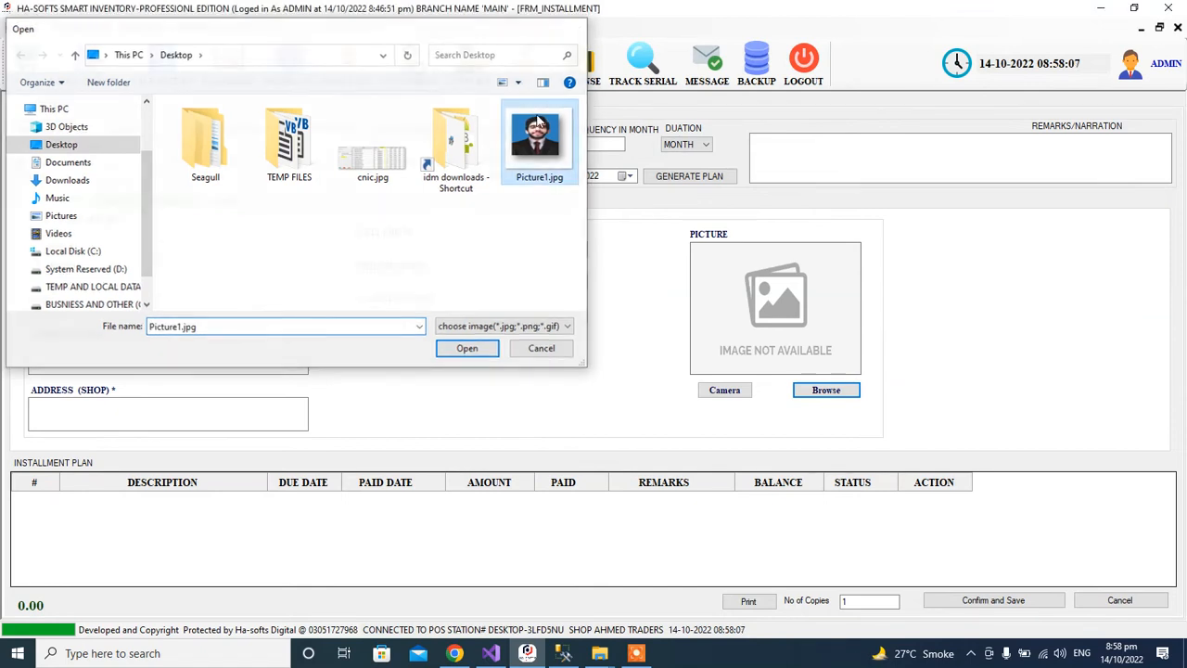
click(117, 202)
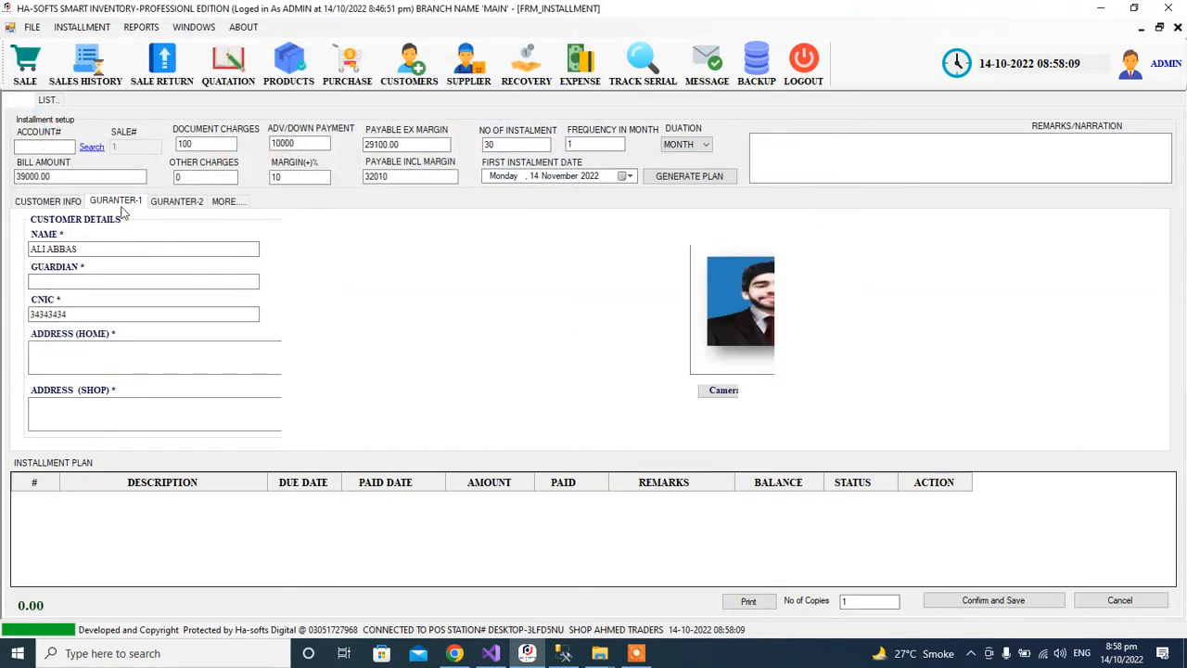
Review the guarantor and MORE tabs, then generate the 10100 advance plus 1067 monthly plan.
click(109, 246)
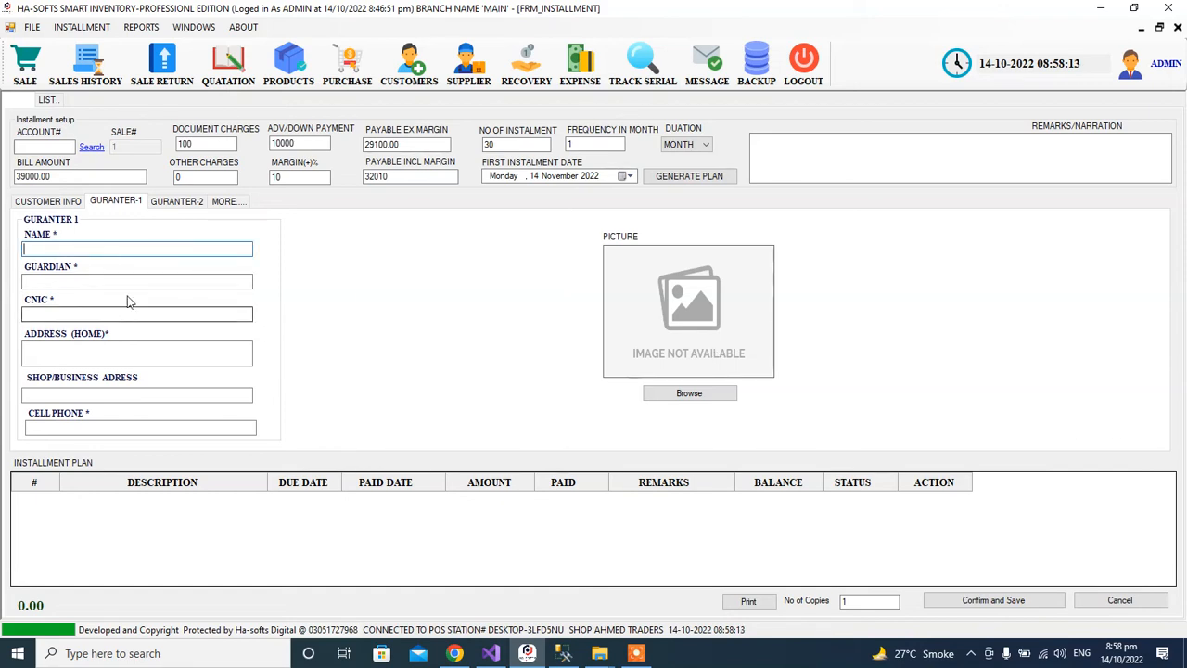
click(170, 203)
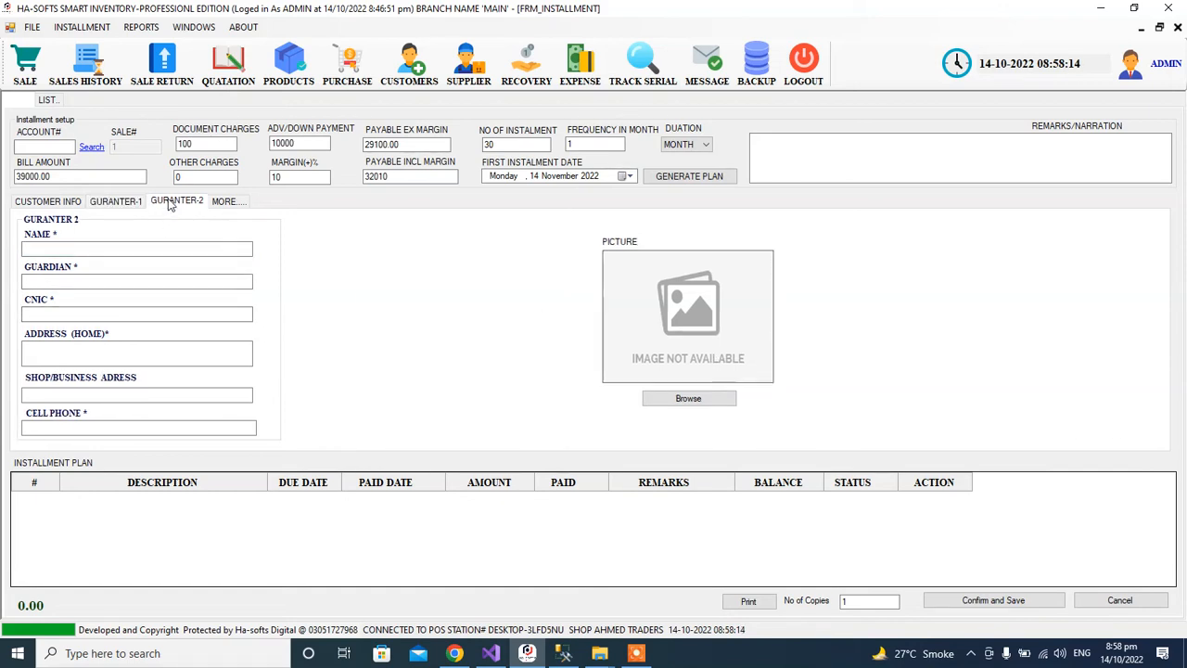
click(238, 207)
click(111, 246)
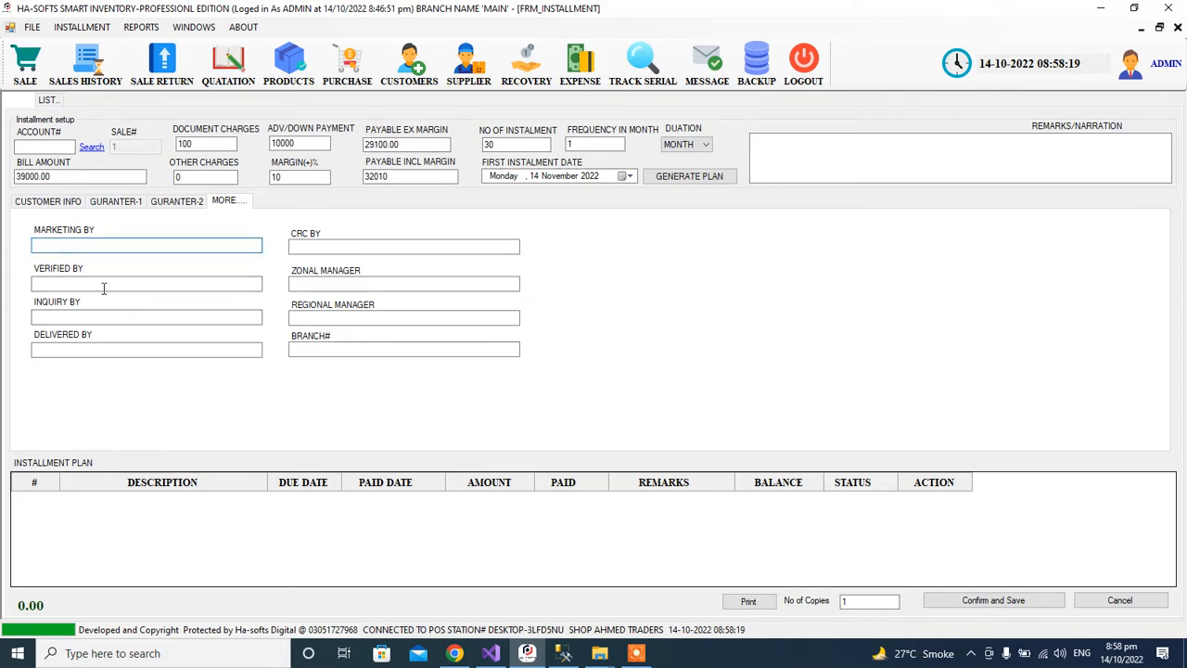
click(93, 321)
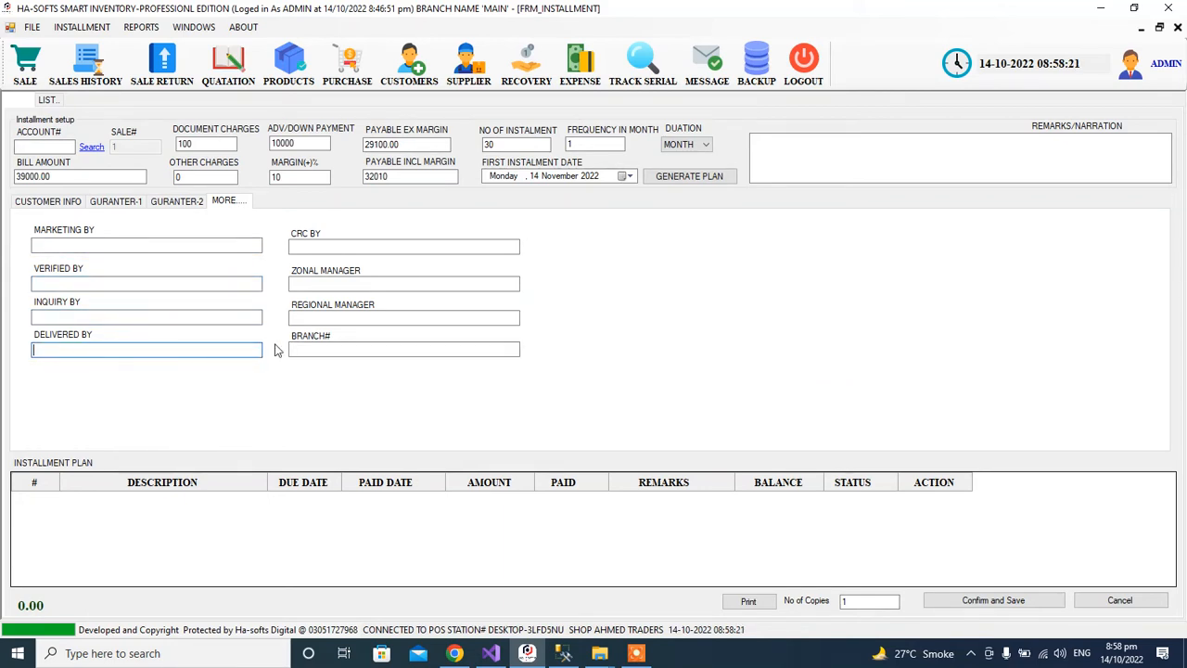
click(329, 288)
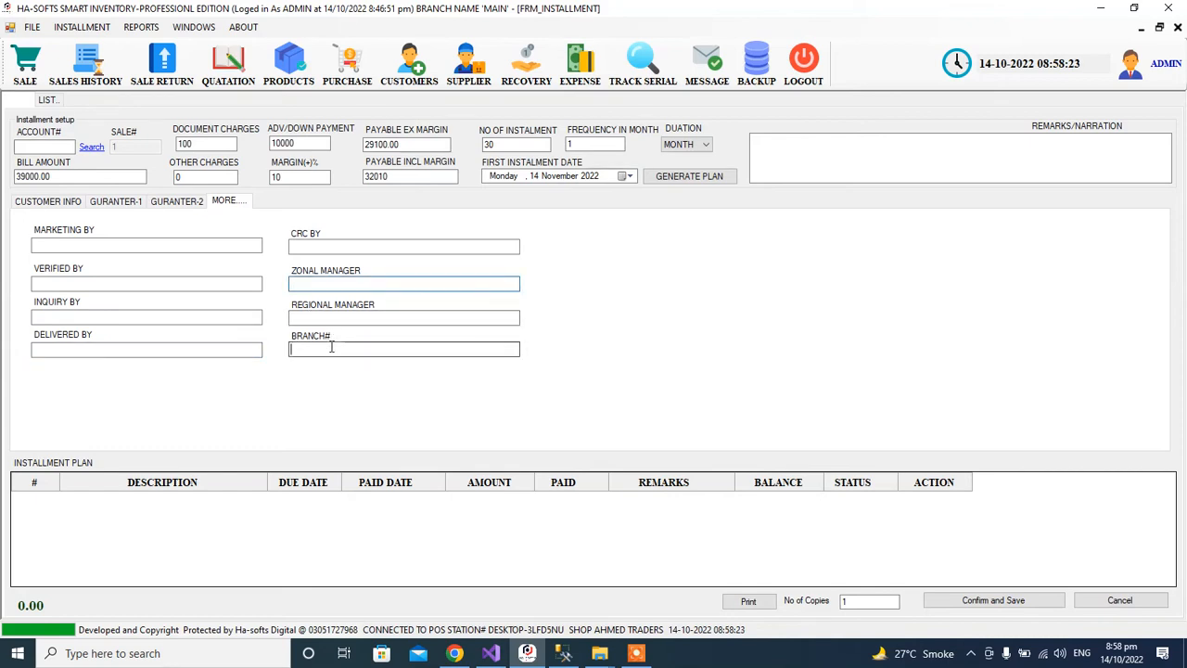
click(314, 248)
click(314, 247)
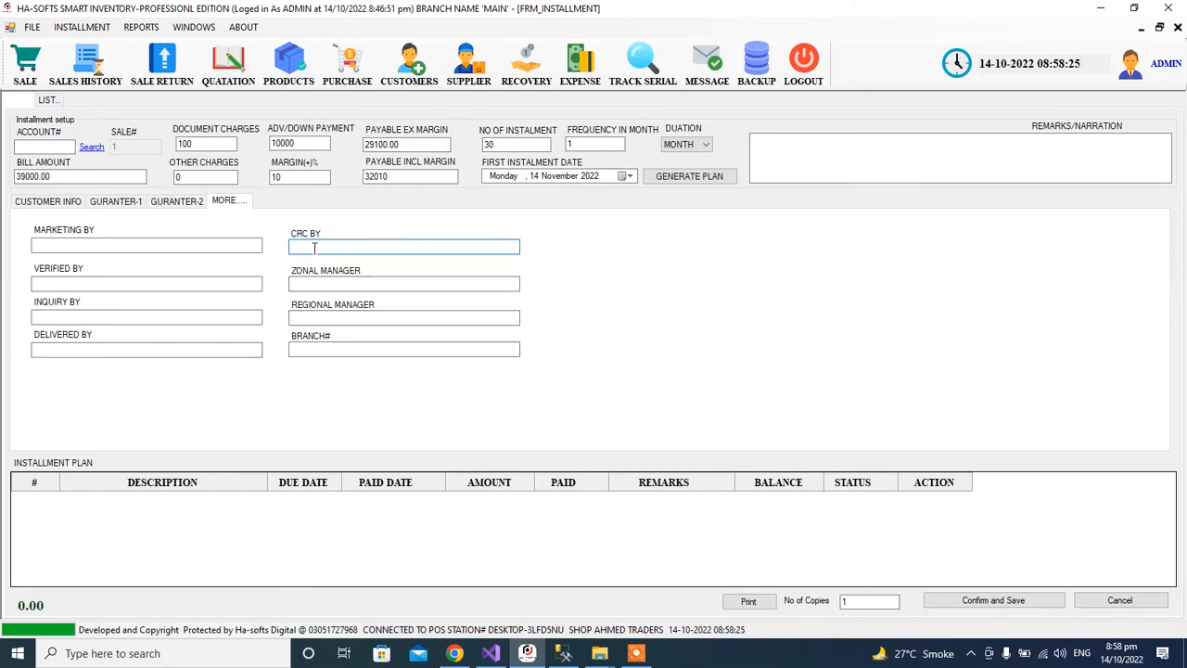
click(21, 204)
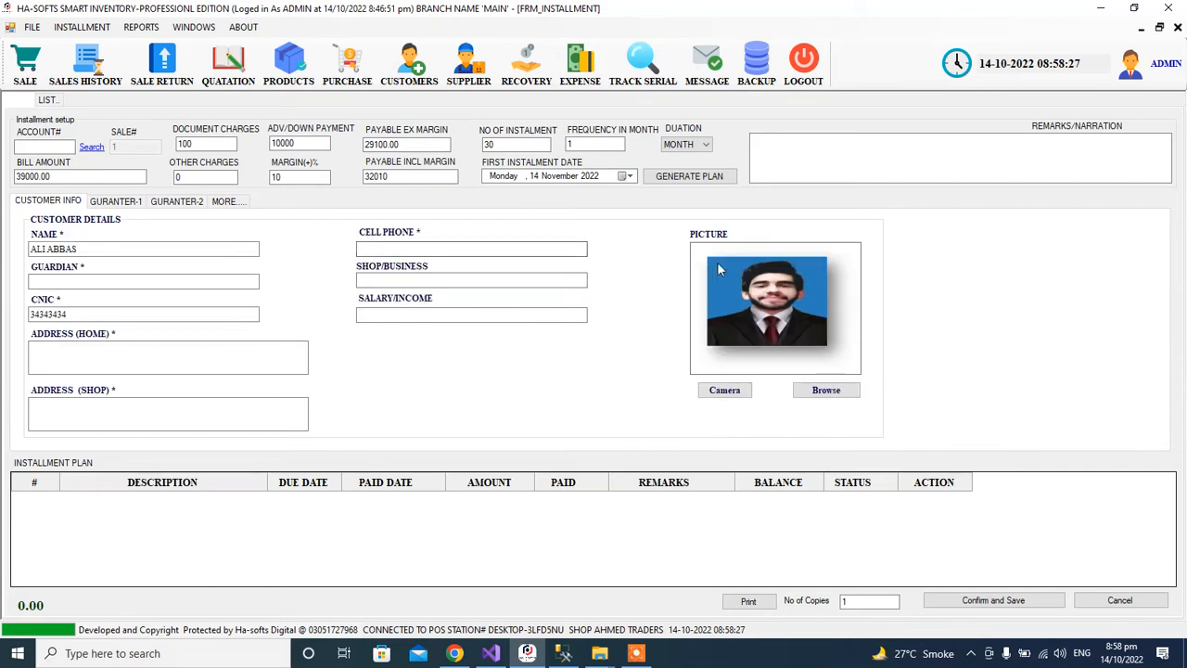
click(703, 178)
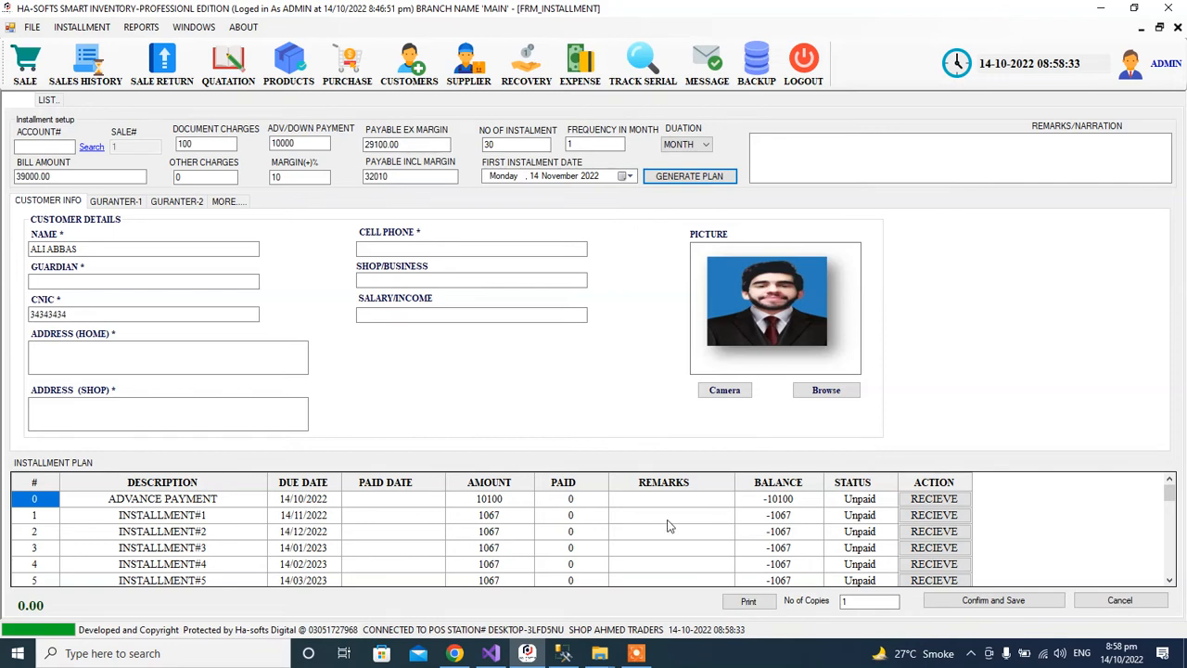
click(213, 502)
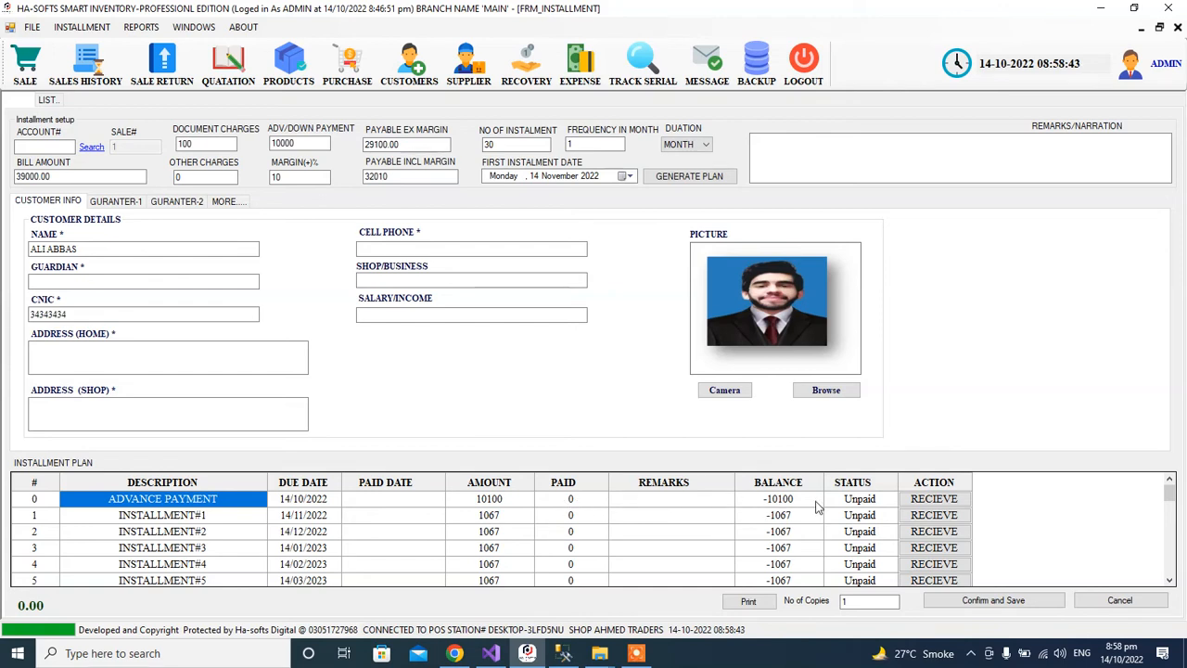
scroll(218, 534, down, 9)
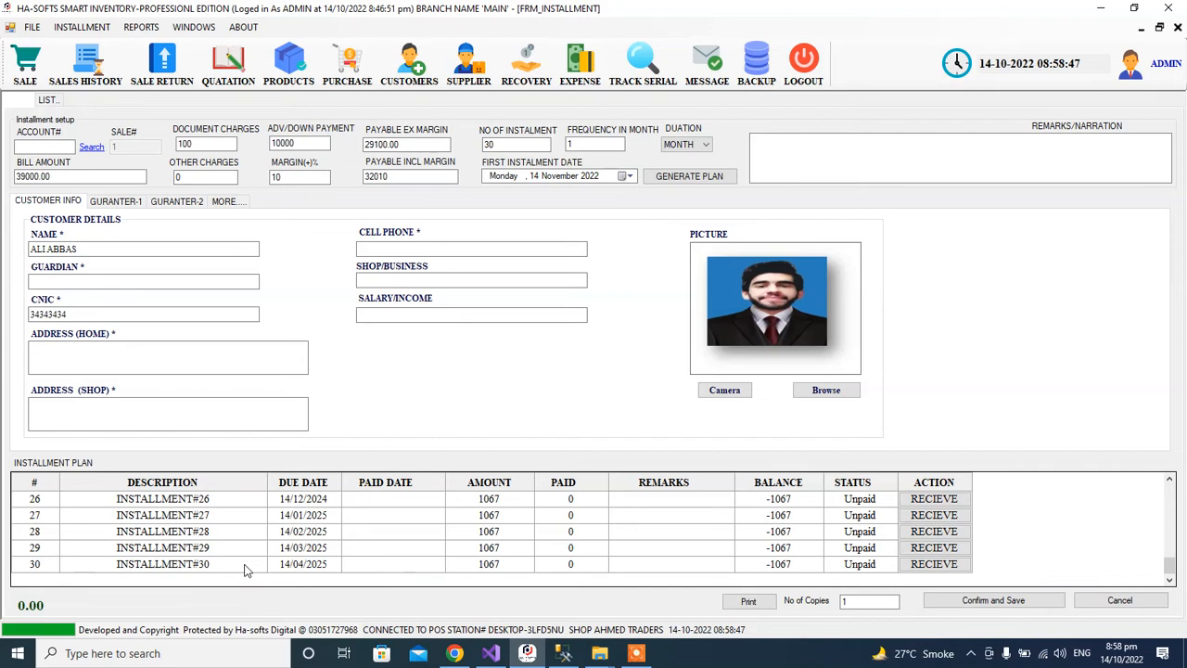
scroll(246, 570, up, 9)
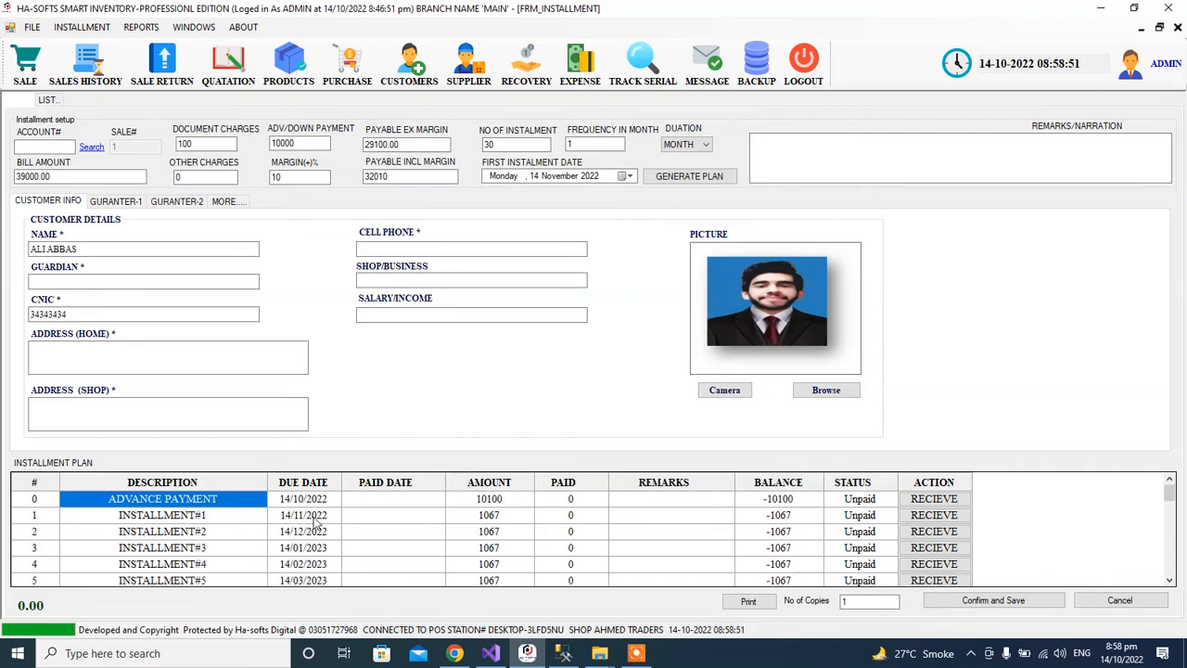
click(315, 519)
click(320, 535)
click(313, 553)
scroll(312, 583, down, 1)
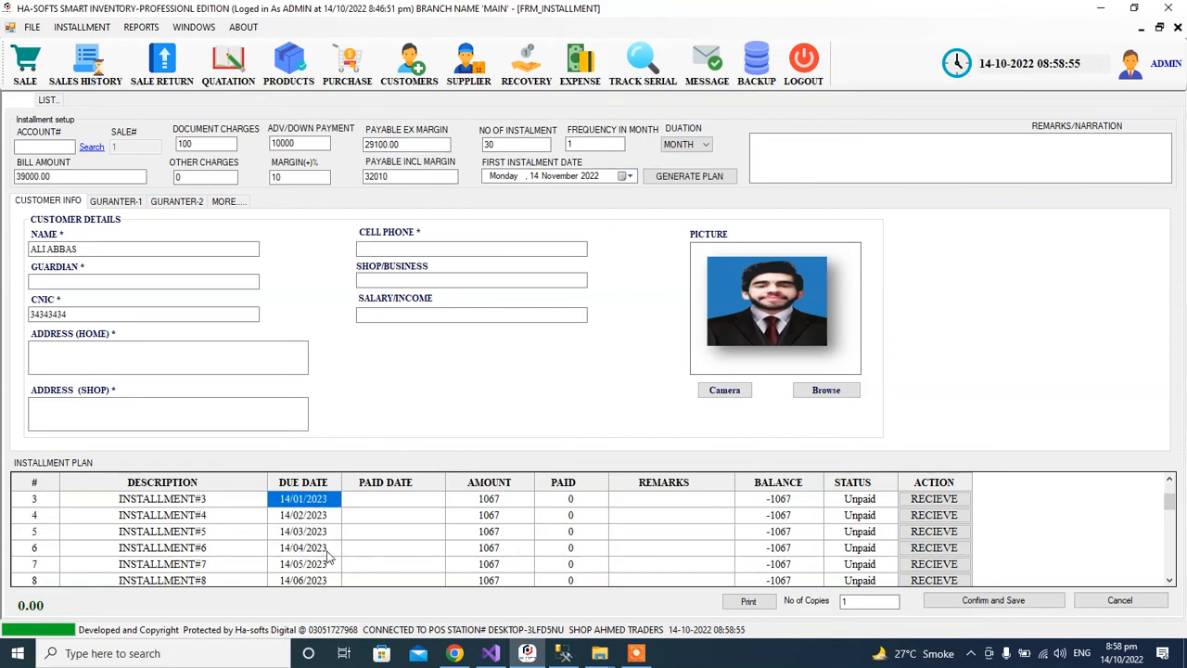
scroll(326, 580, down, 8)
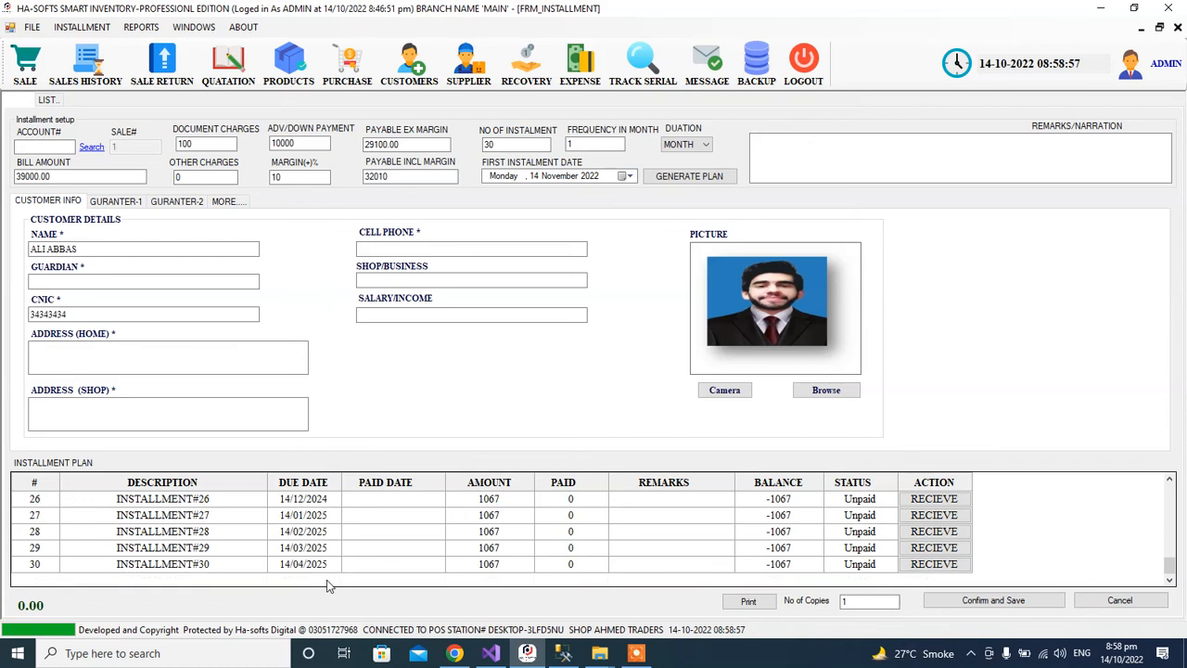
scroll(327, 584, up, 9)
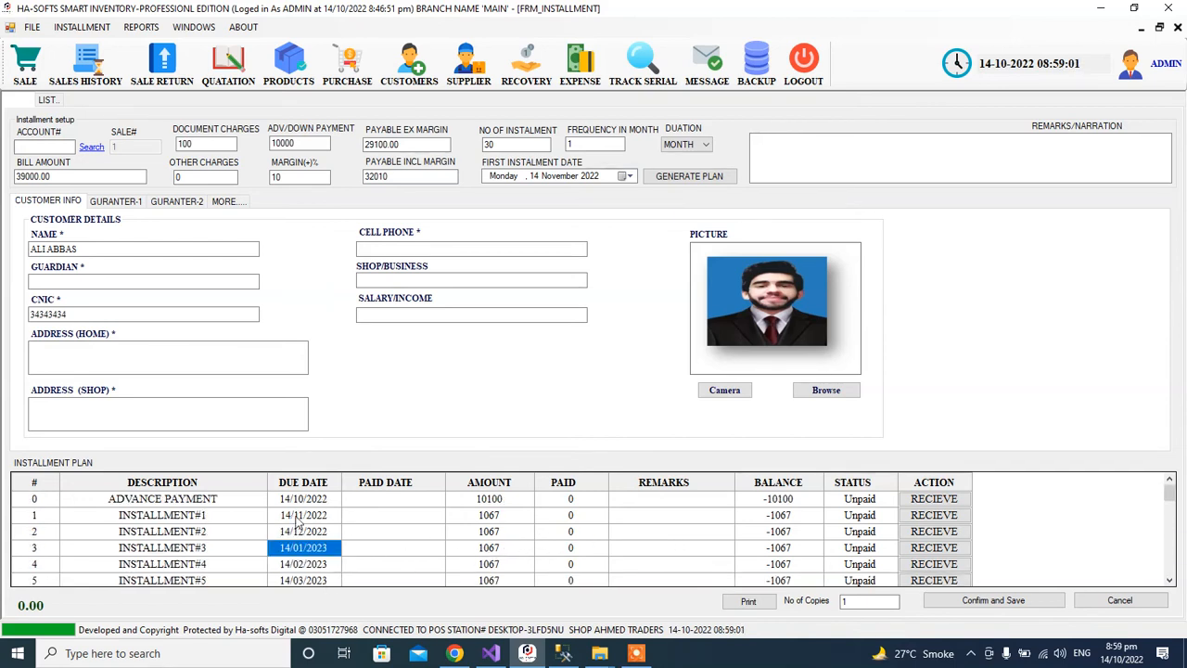
click(923, 499)
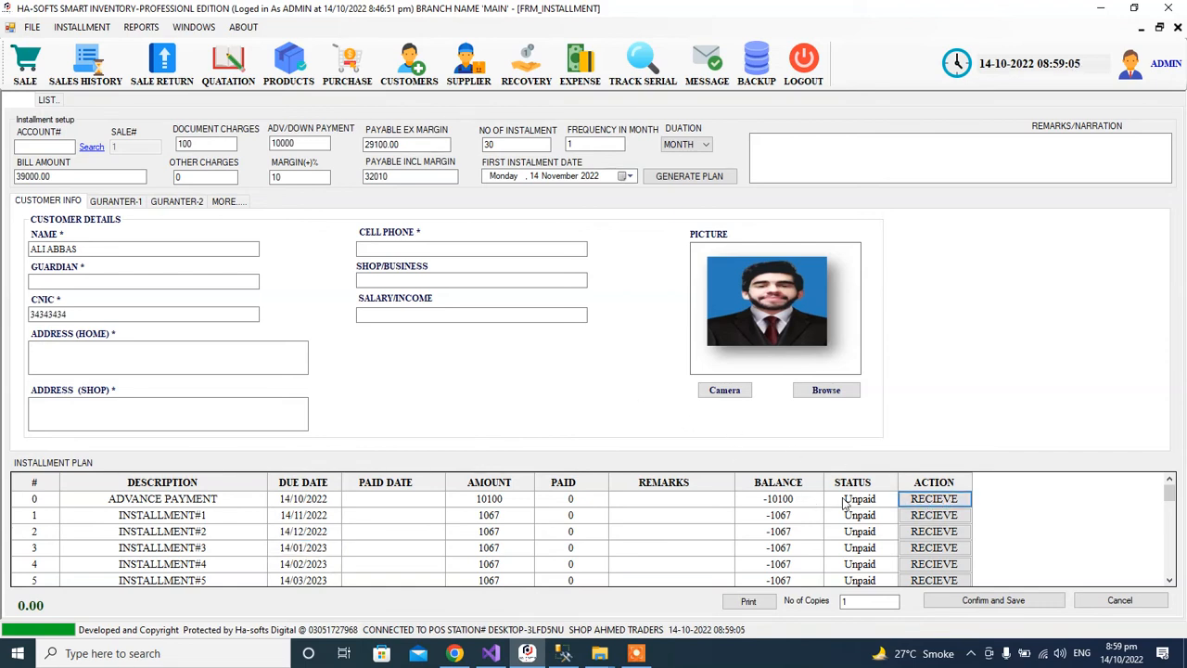
click(527, 653)
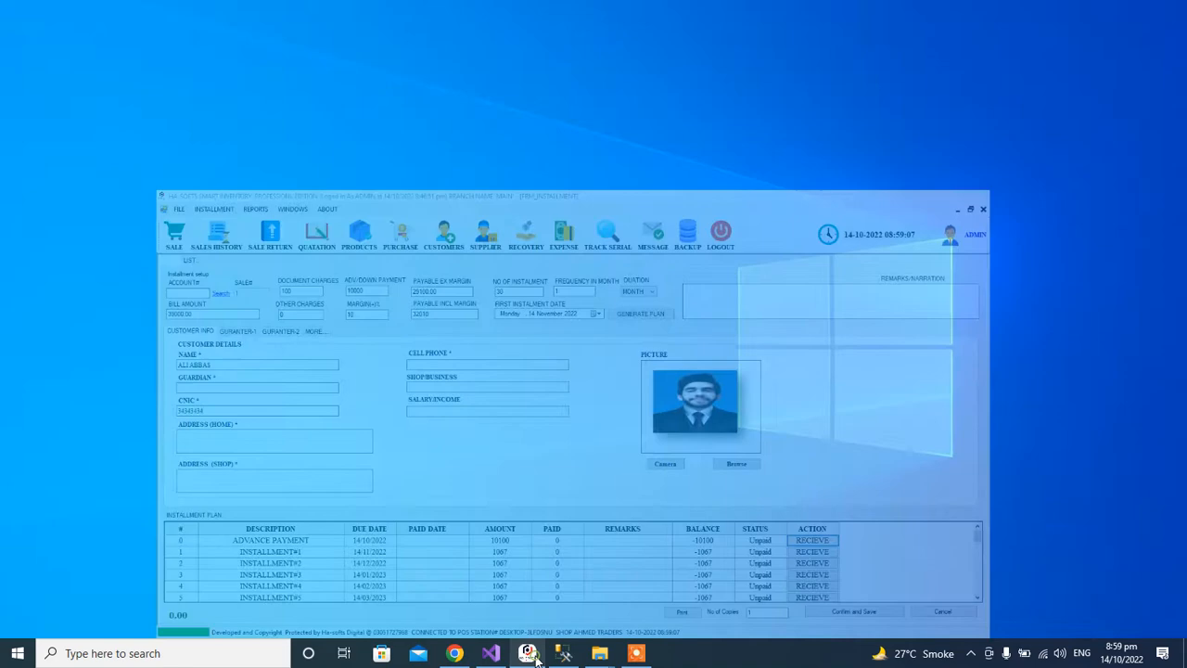
click(526, 653)
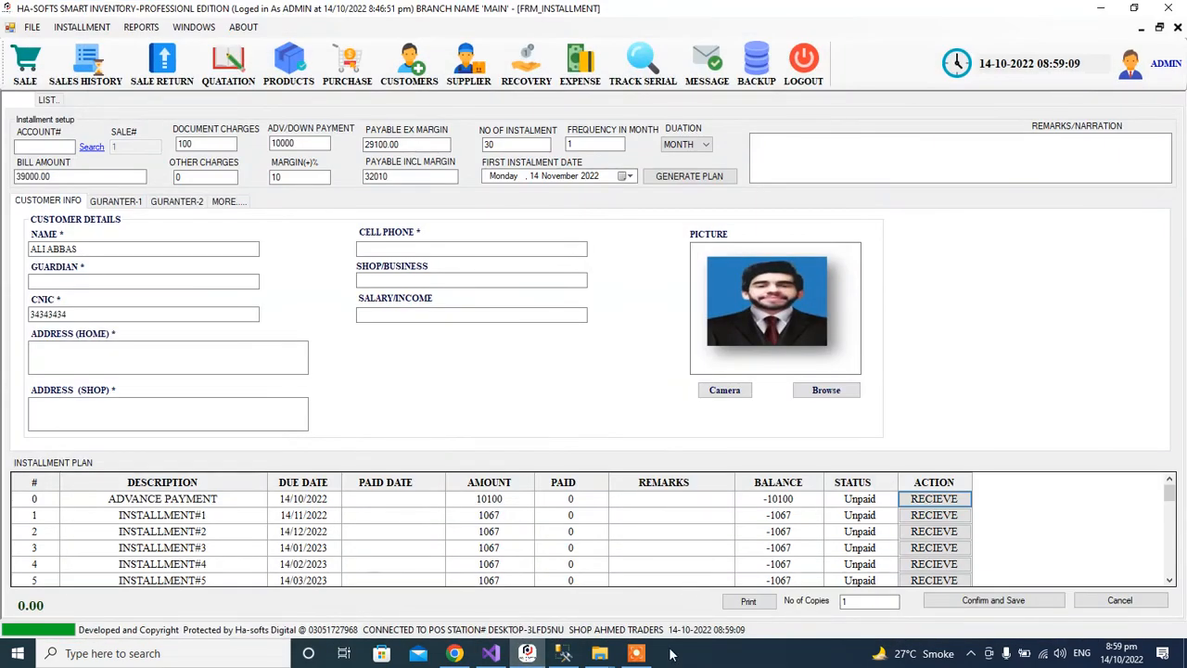
click(636, 653)
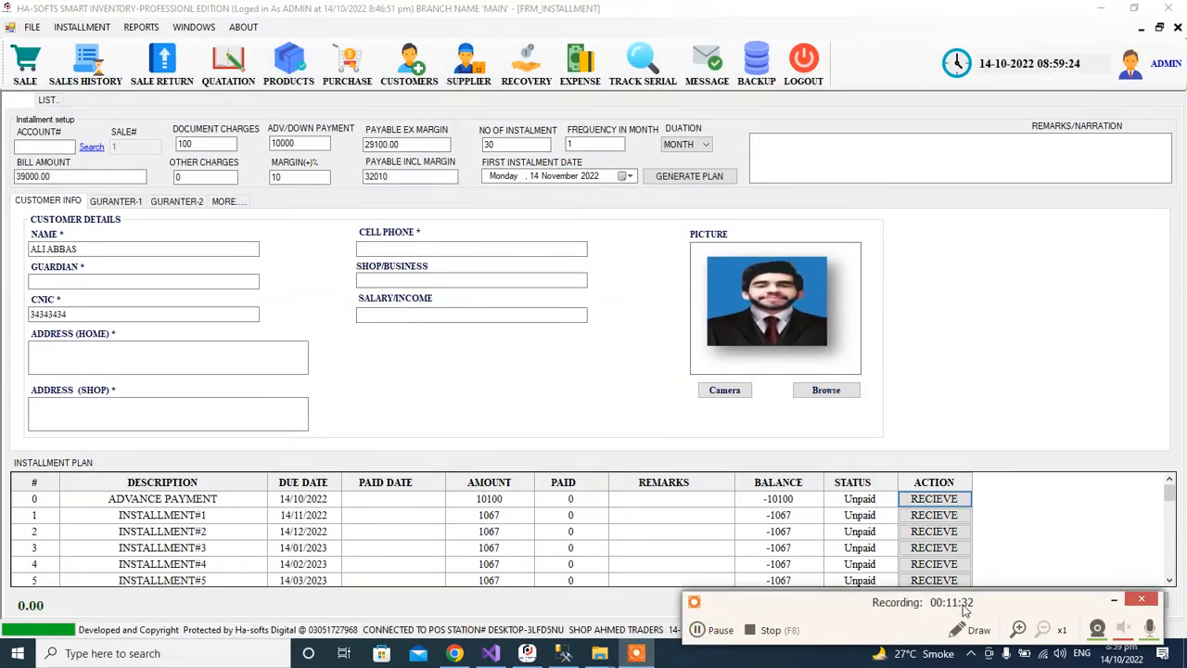
click(1114, 600)
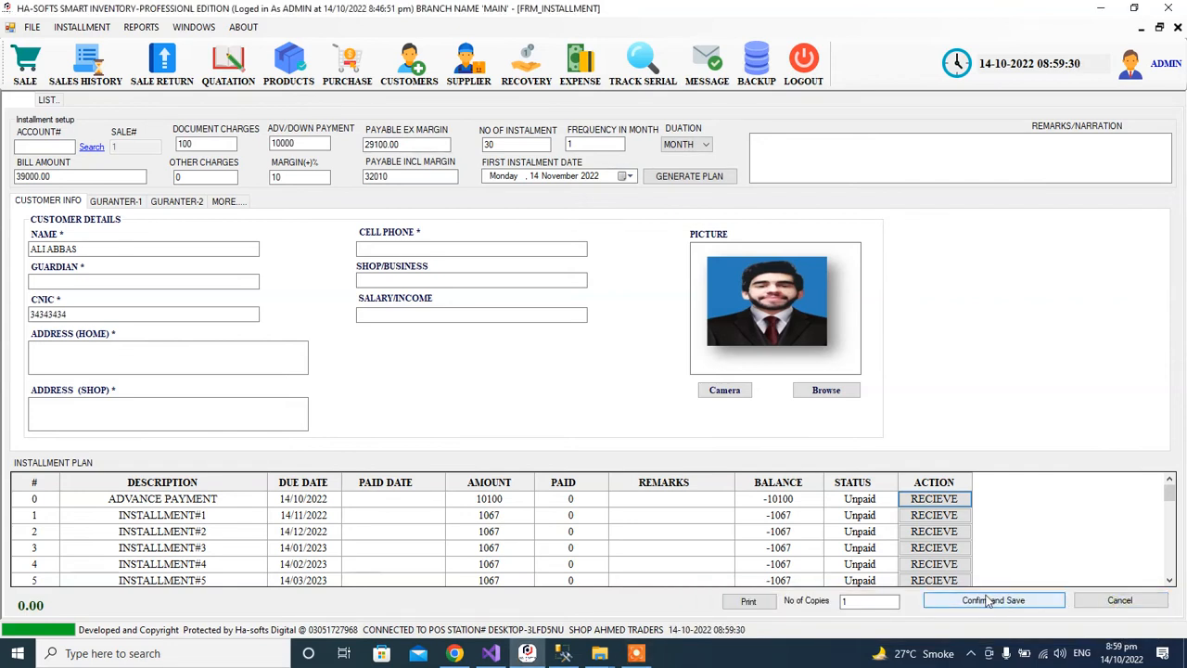
Confirm and save the installment plan as account 1, totalling 42110.
click(989, 601)
click(653, 380)
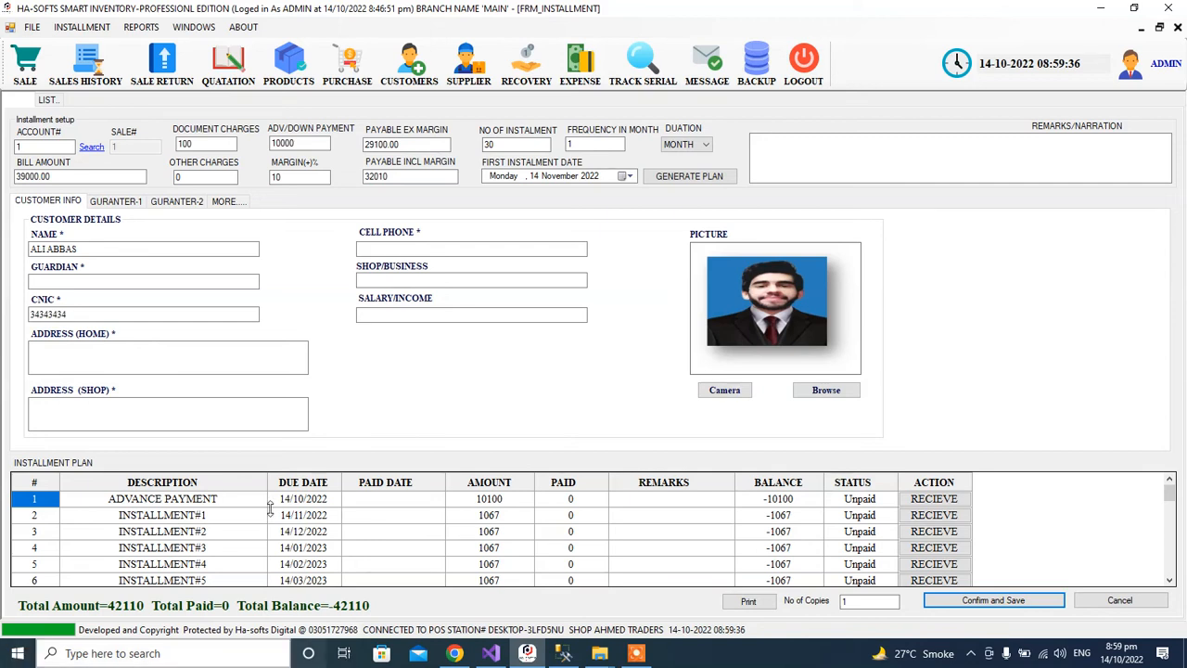
click(33, 149)
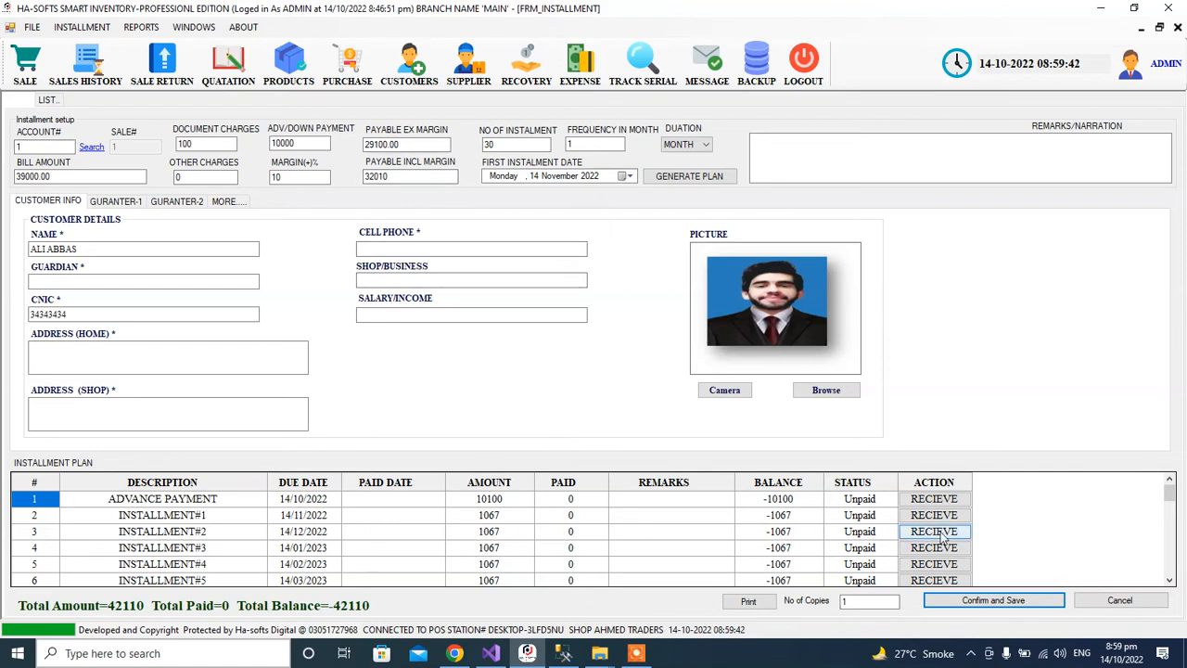
Receive the 10100 advance payment on row 1 so it shows PAID.
click(933, 499)
click(583, 380)
text(10100)
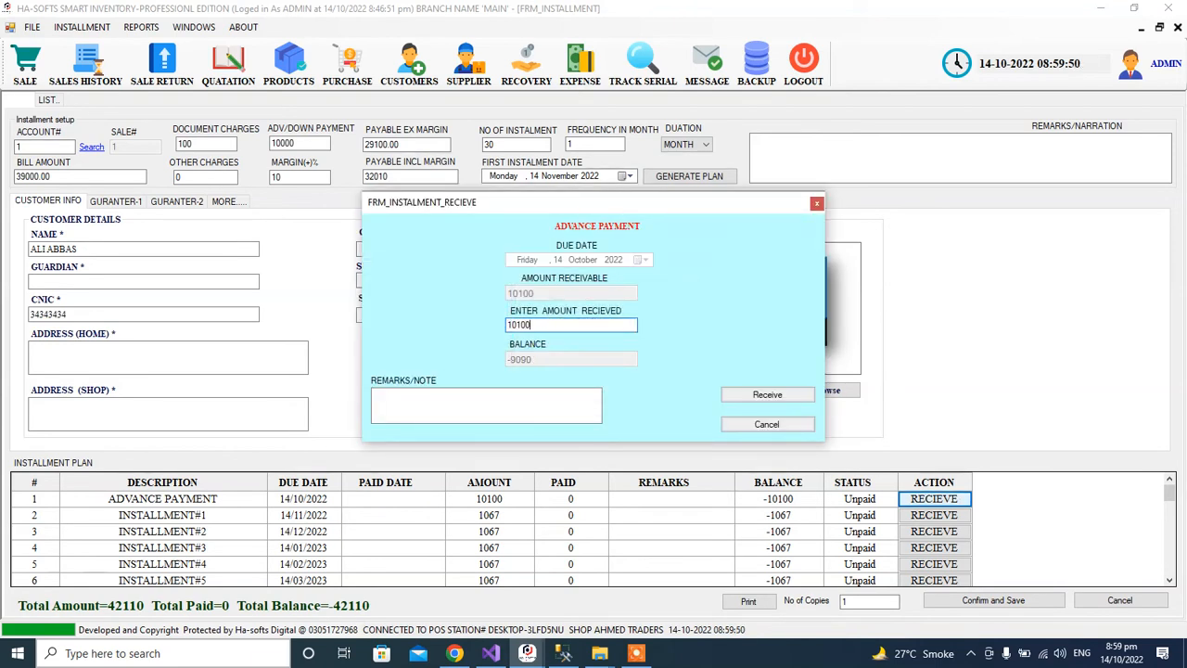
click(751, 394)
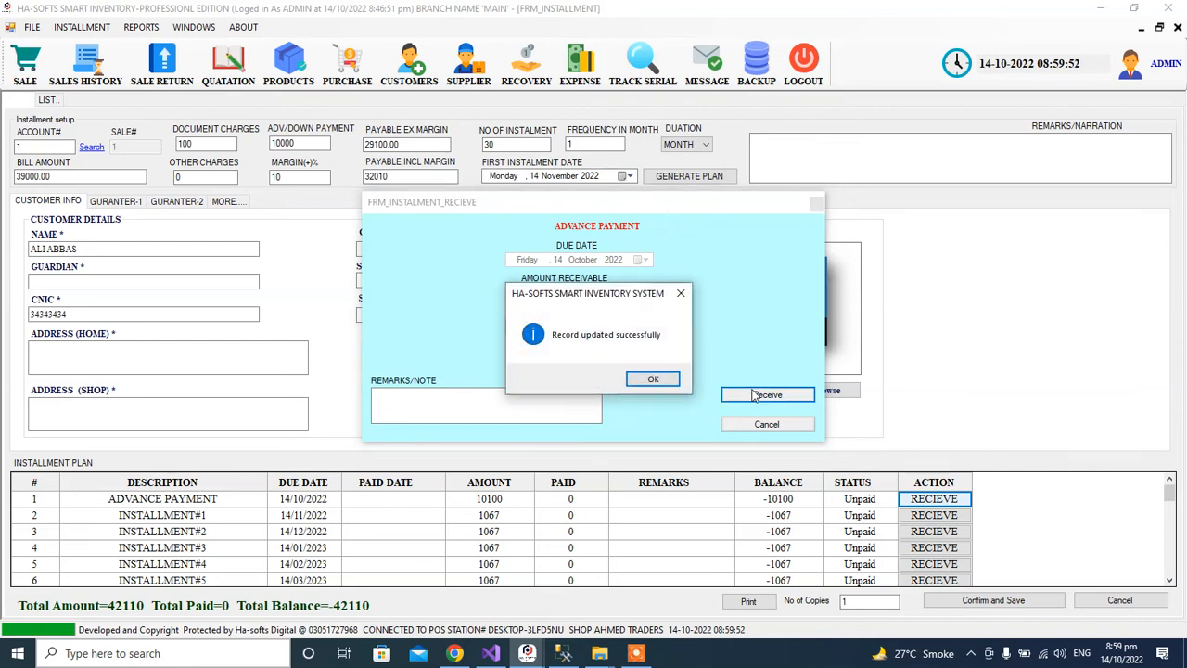
click(660, 387)
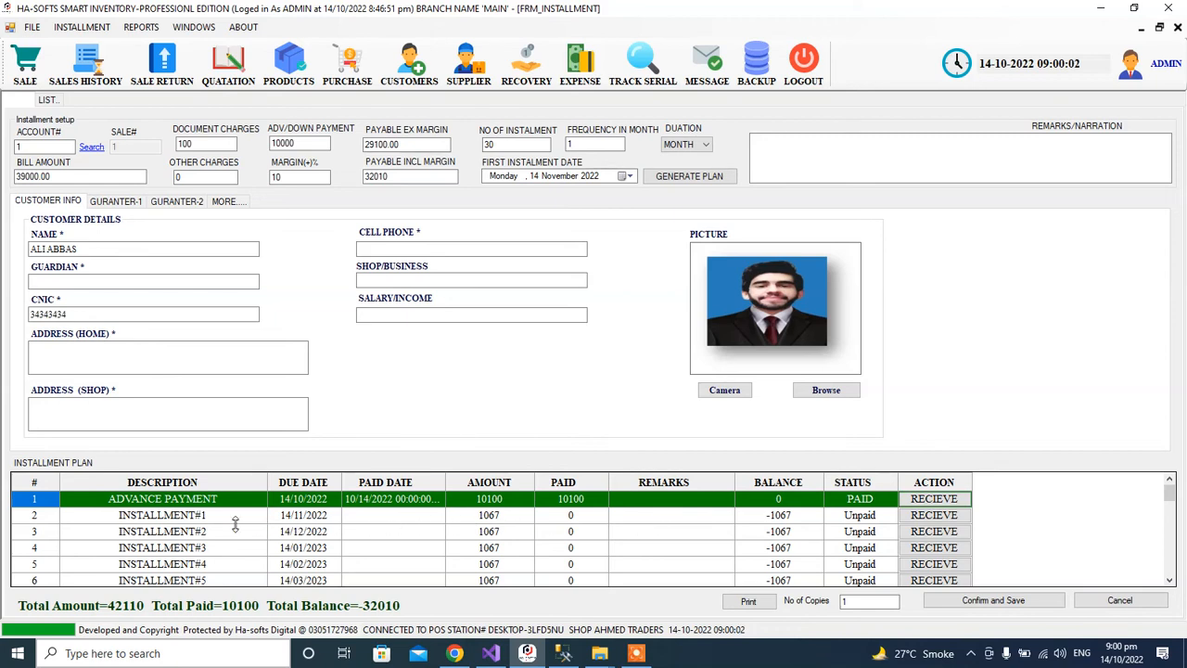
Receive 1067 against INSTALLMENT#1, bringing total paid to 11167.
click(167, 519)
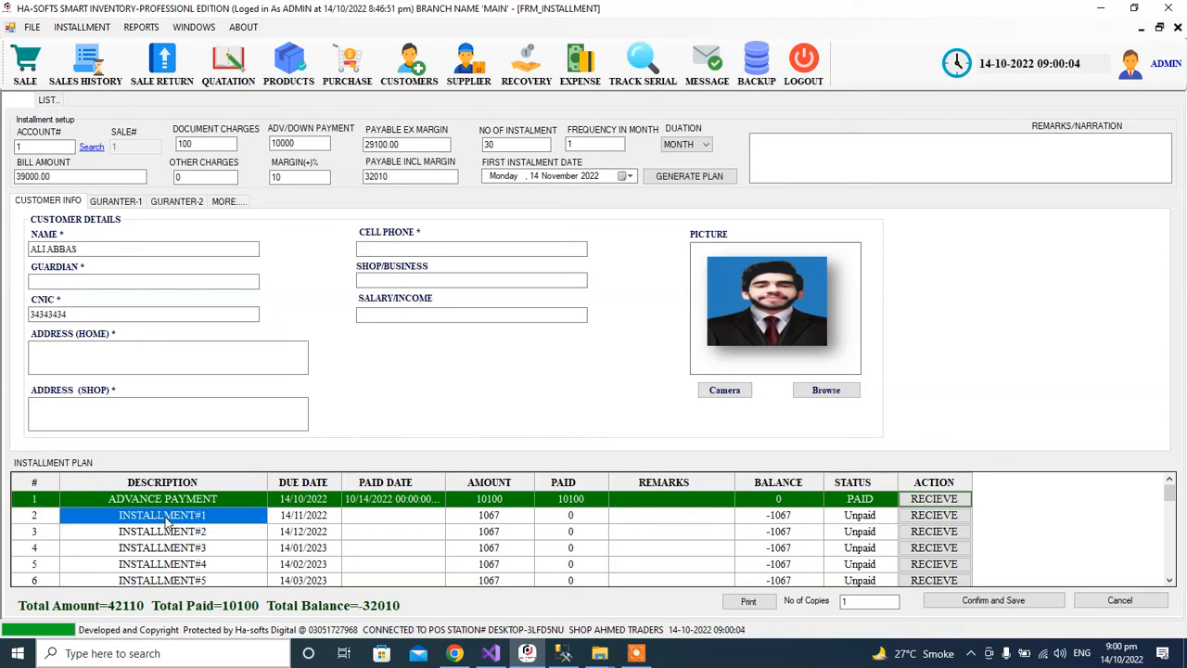
click(318, 521)
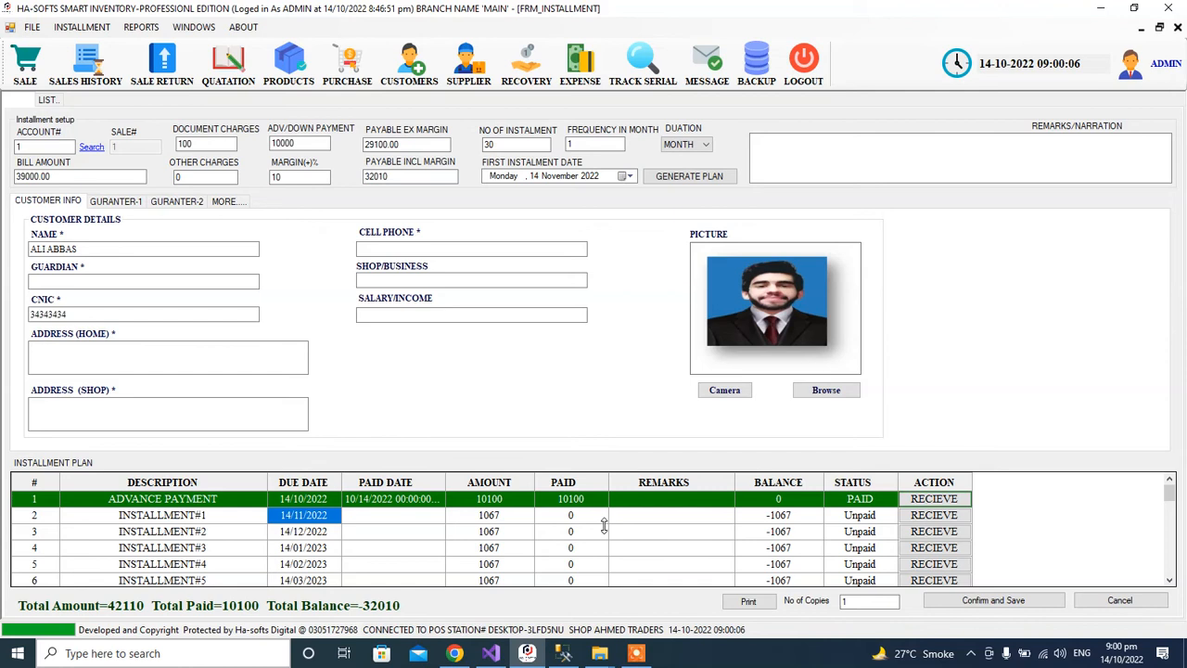
click(934, 516)
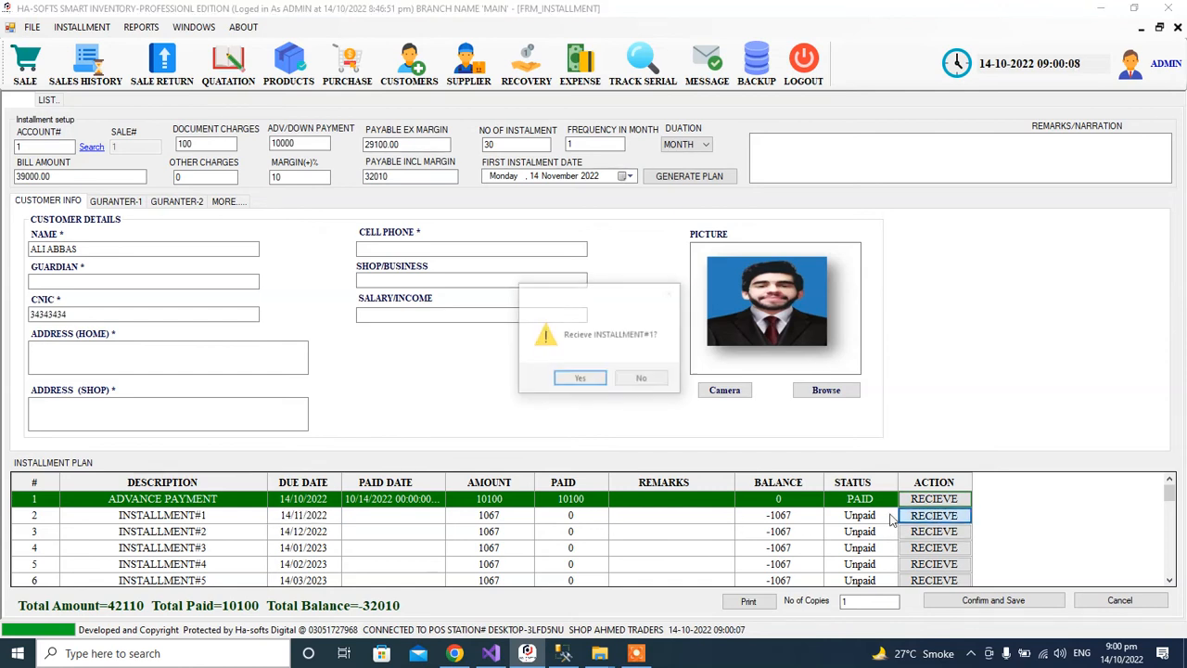
click(577, 379)
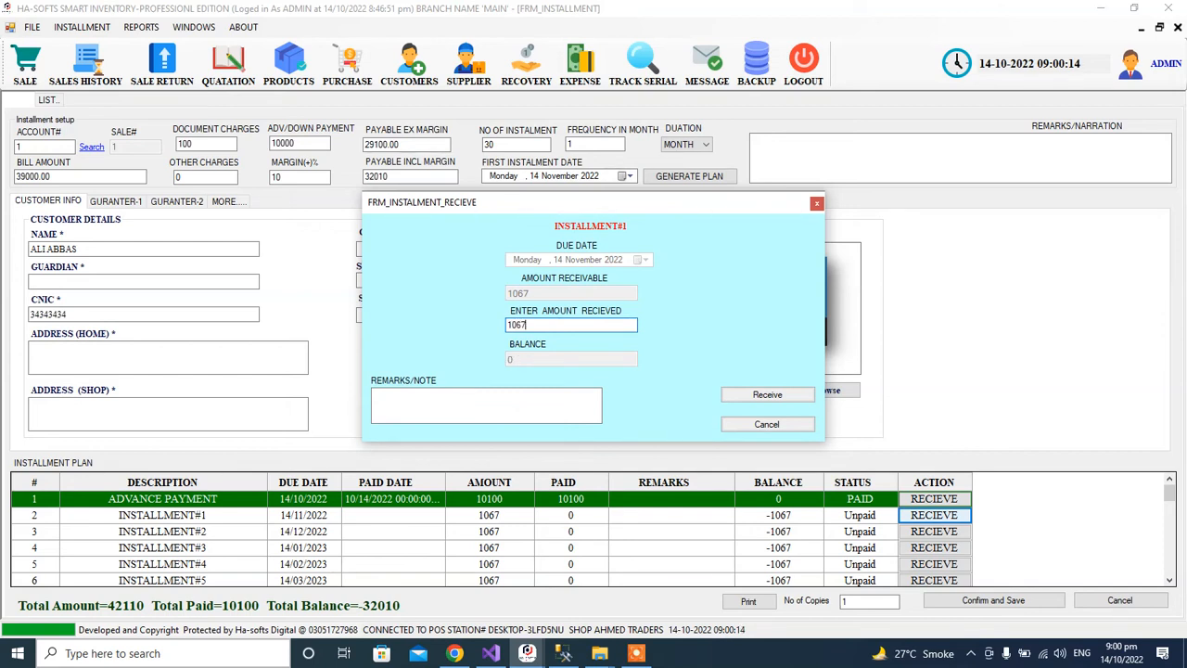
click(742, 393)
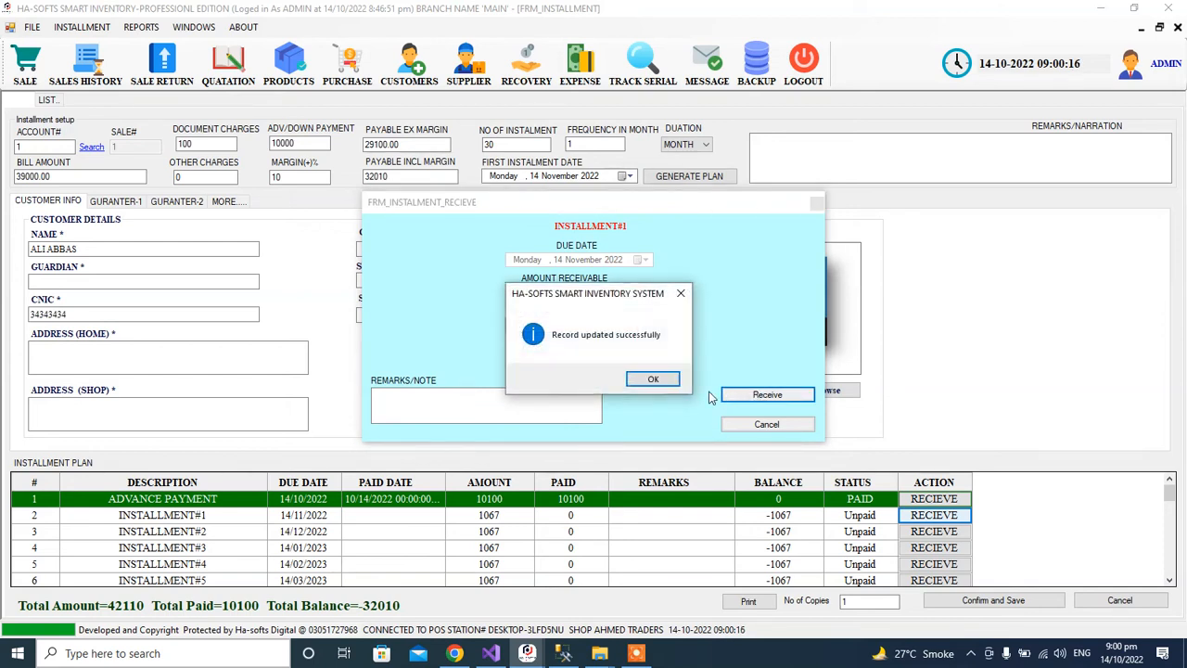
click(651, 384)
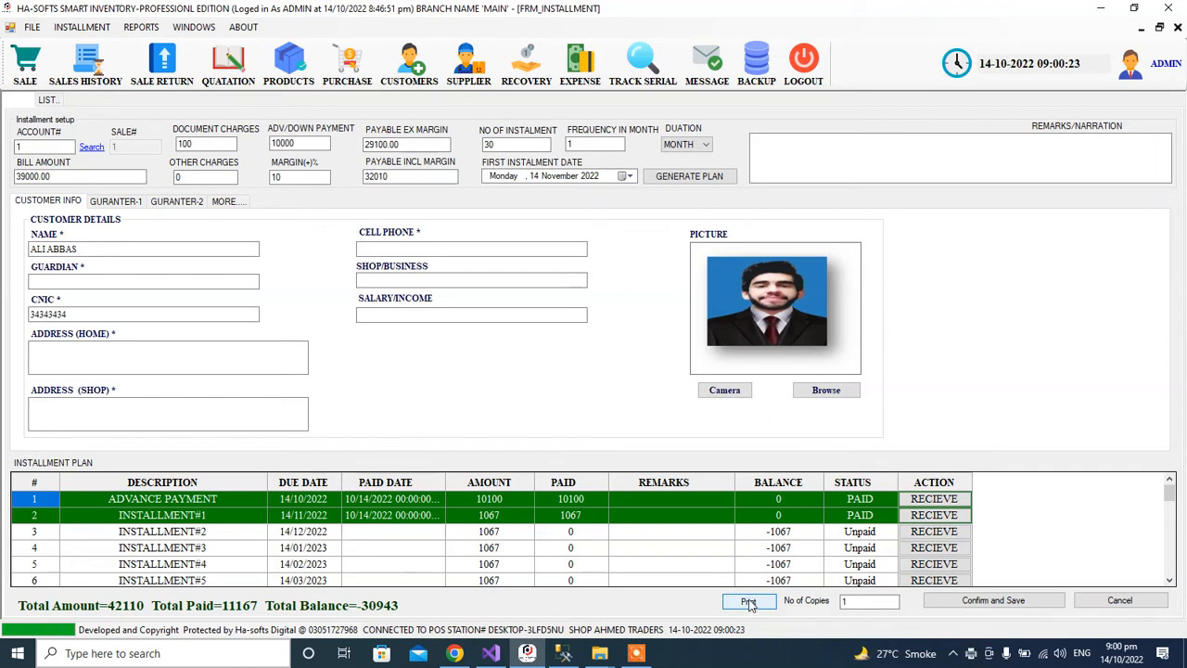
Check the PO_GEN job in the print queue, then view the INSTALLMENT.pdf slip.
double_click(979, 655)
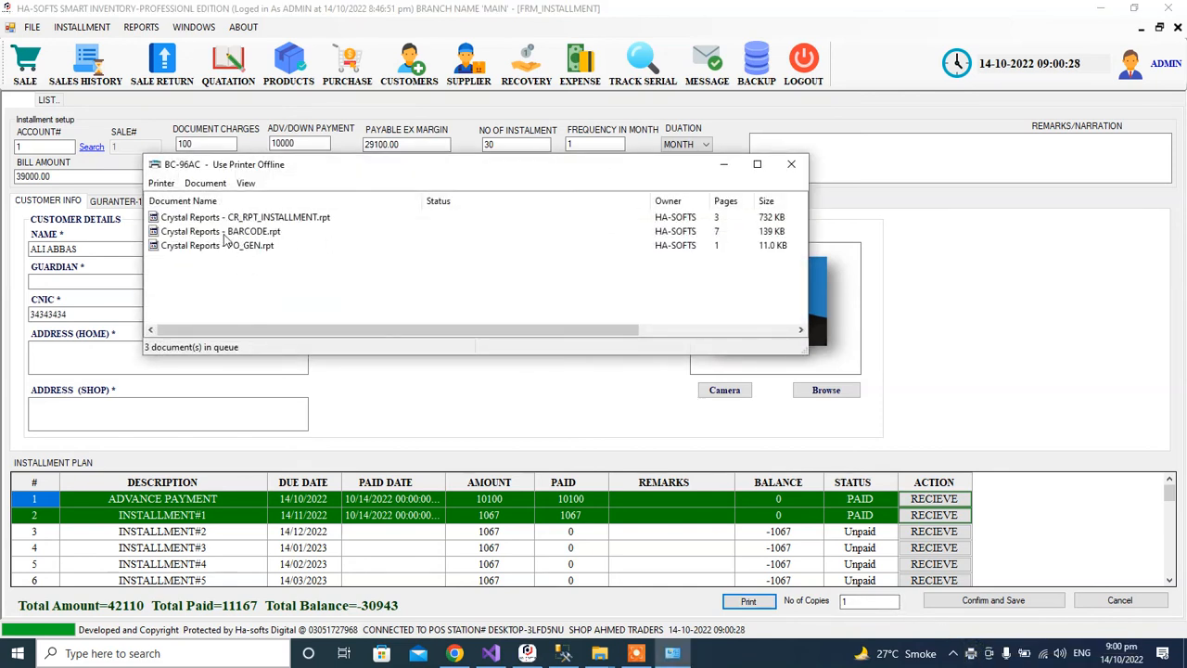
click(209, 247)
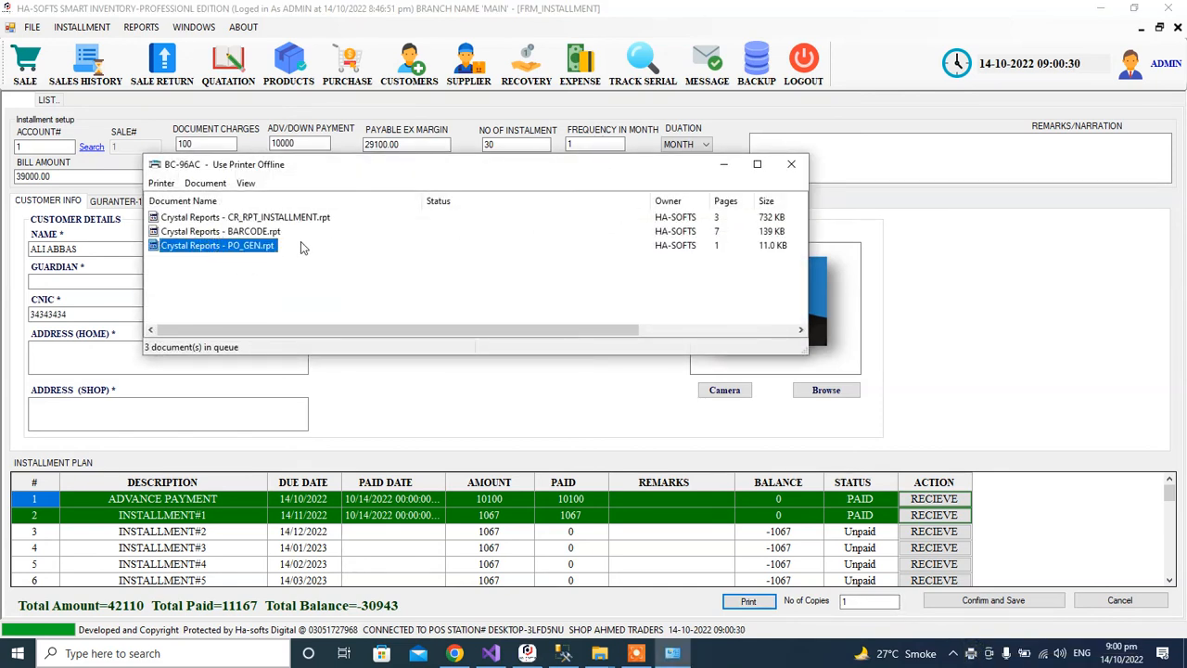
click(723, 164)
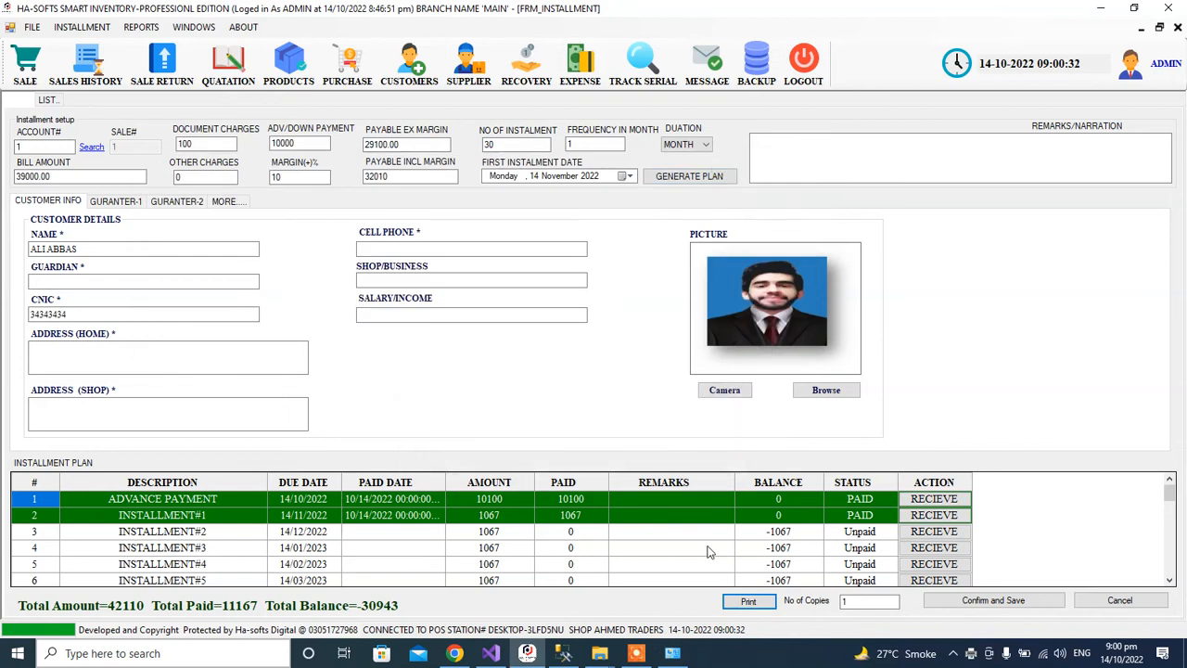
click(33, 27)
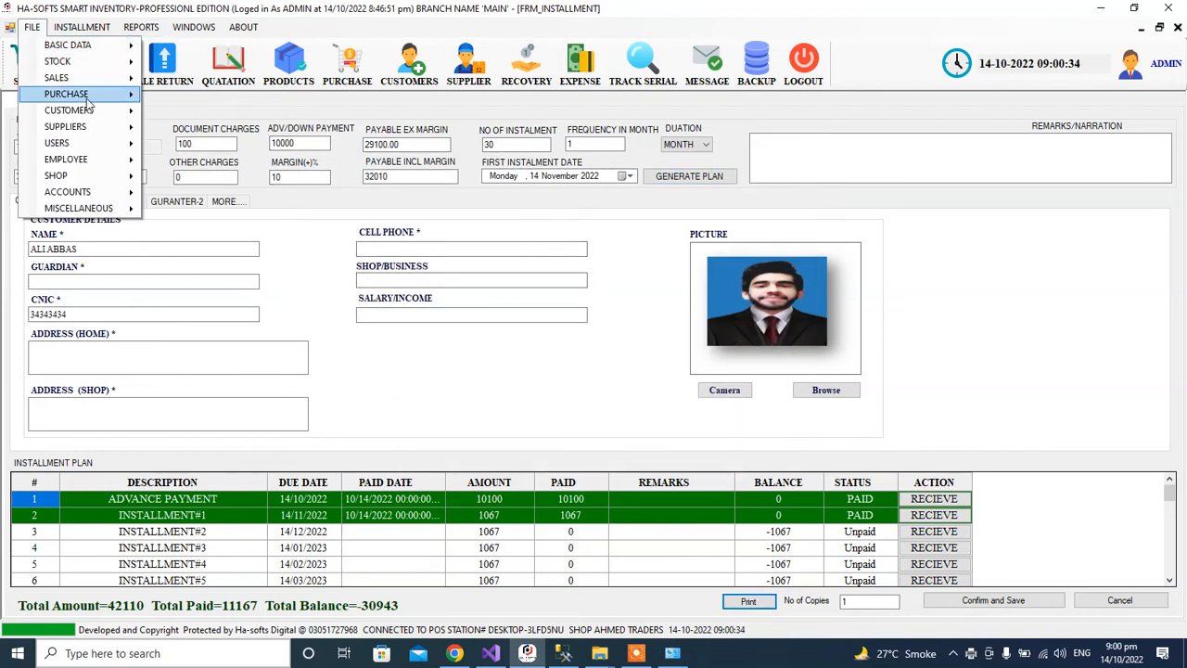
click(644, 647)
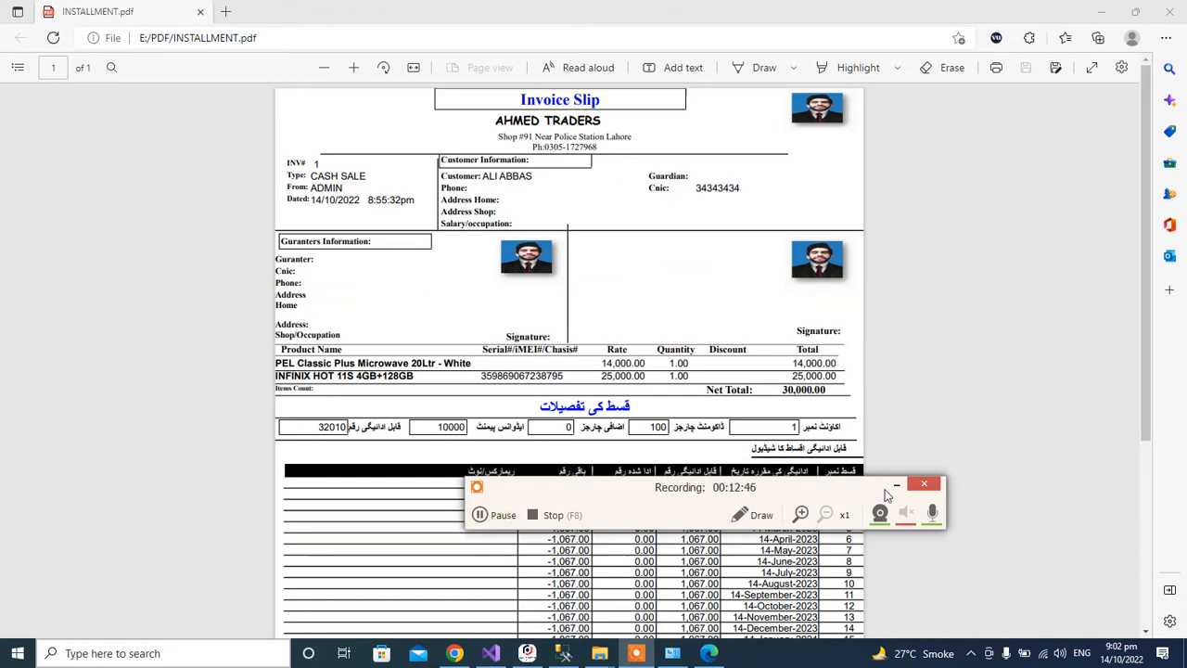
click(896, 485)
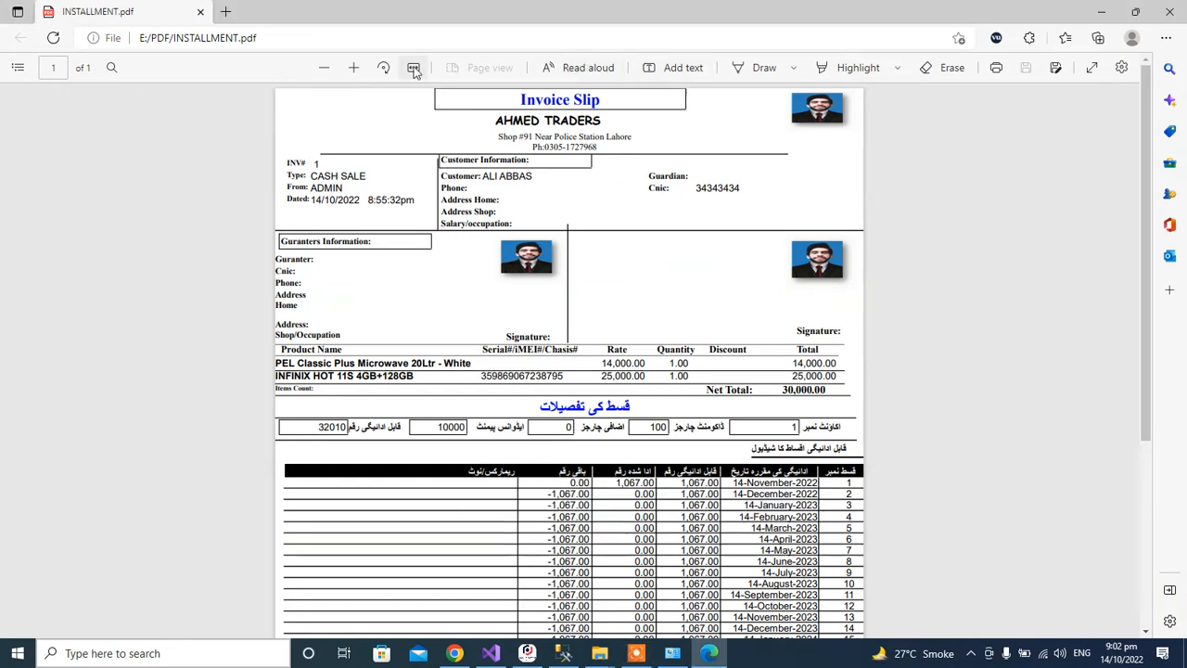
click(414, 69)
click(325, 67)
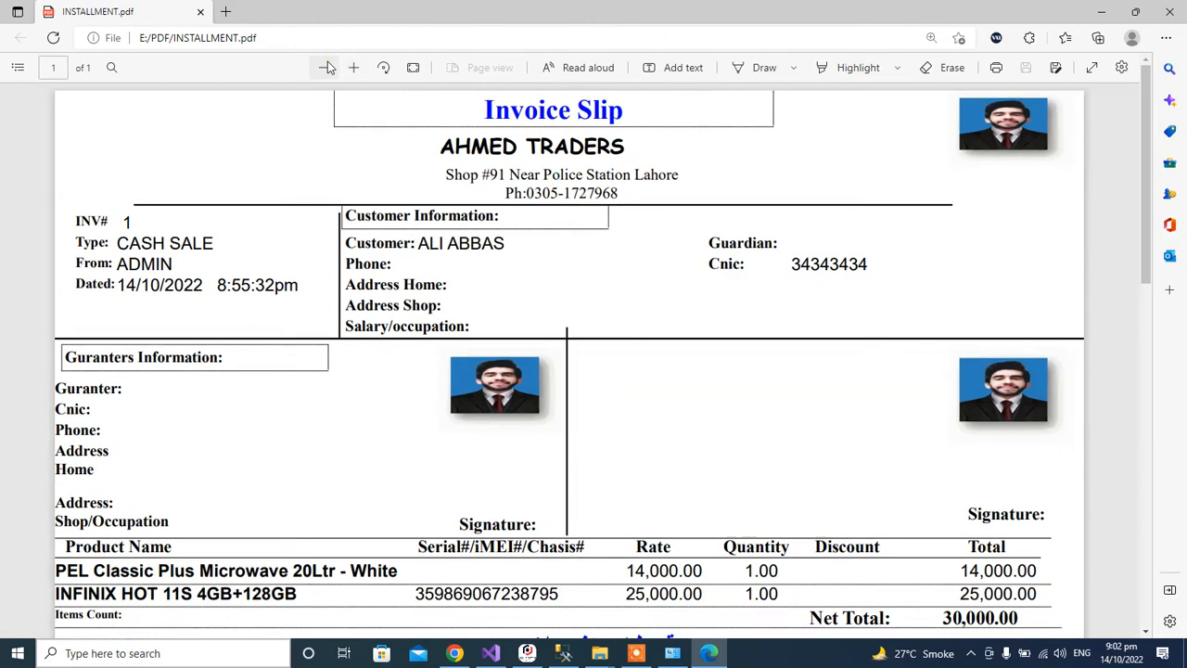
click(326, 66)
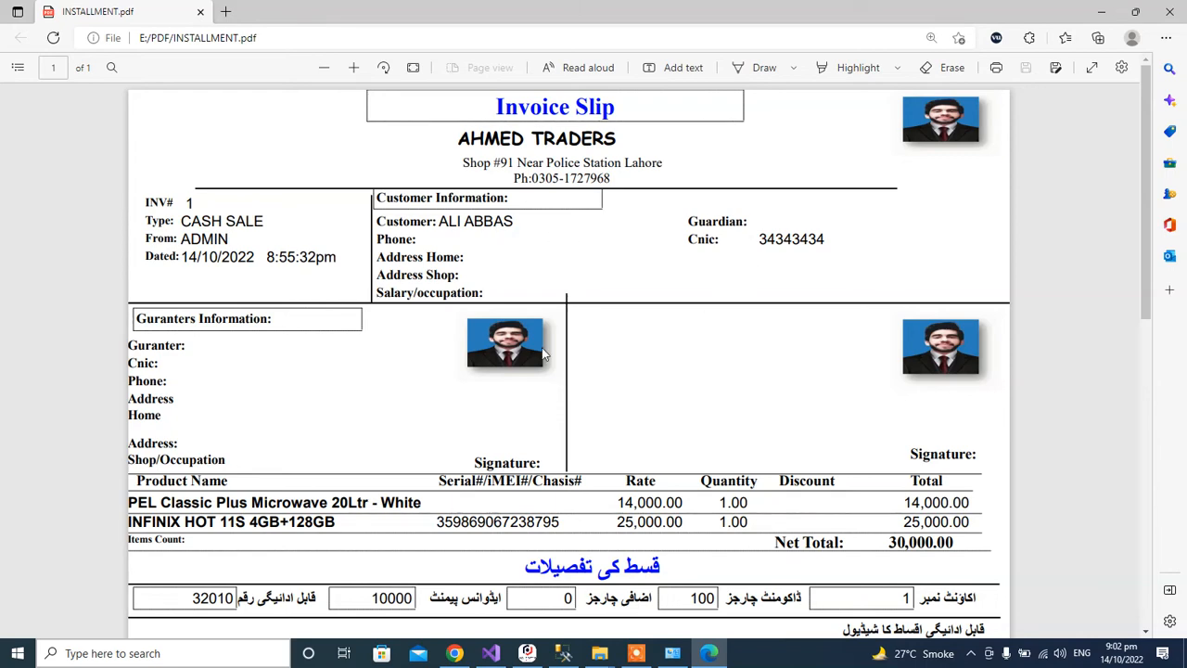
scroll(595, 339, down, 2)
scroll(212, 246, up, 1)
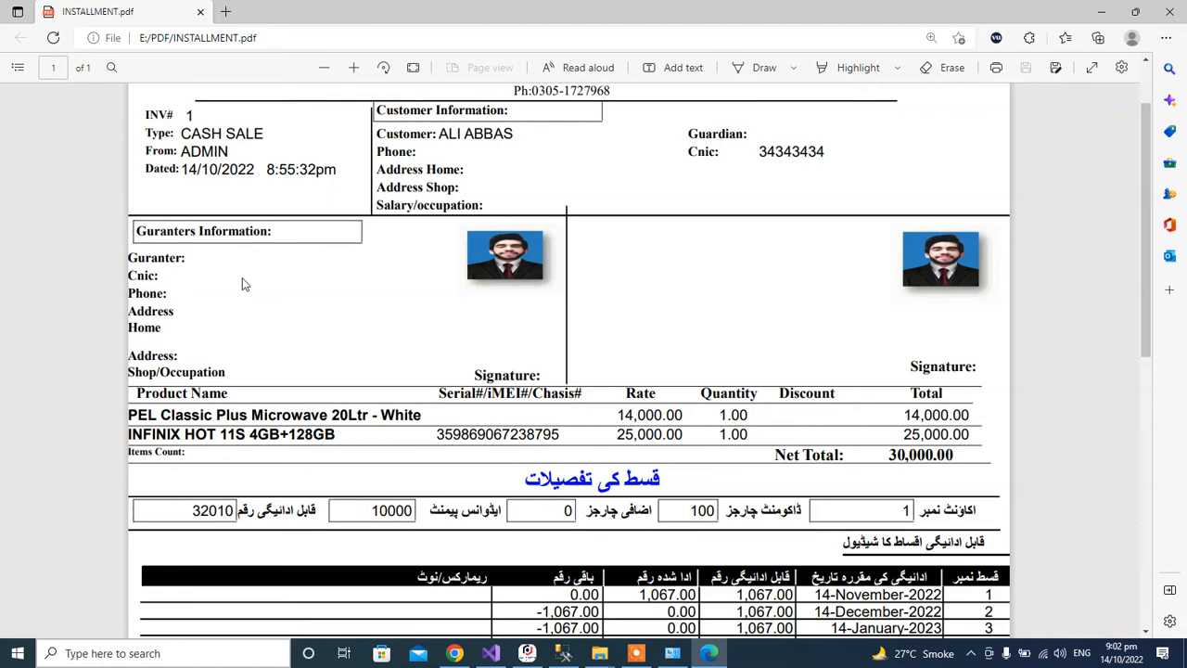
scroll(761, 380, down, 2)
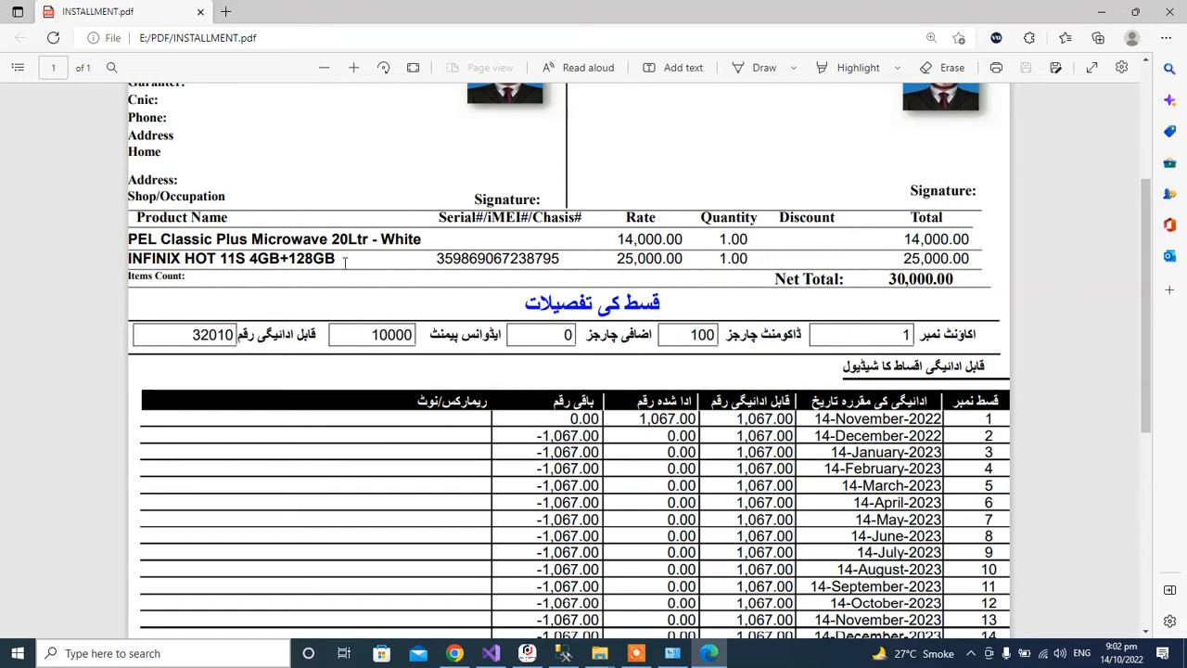
triple_click(525, 263)
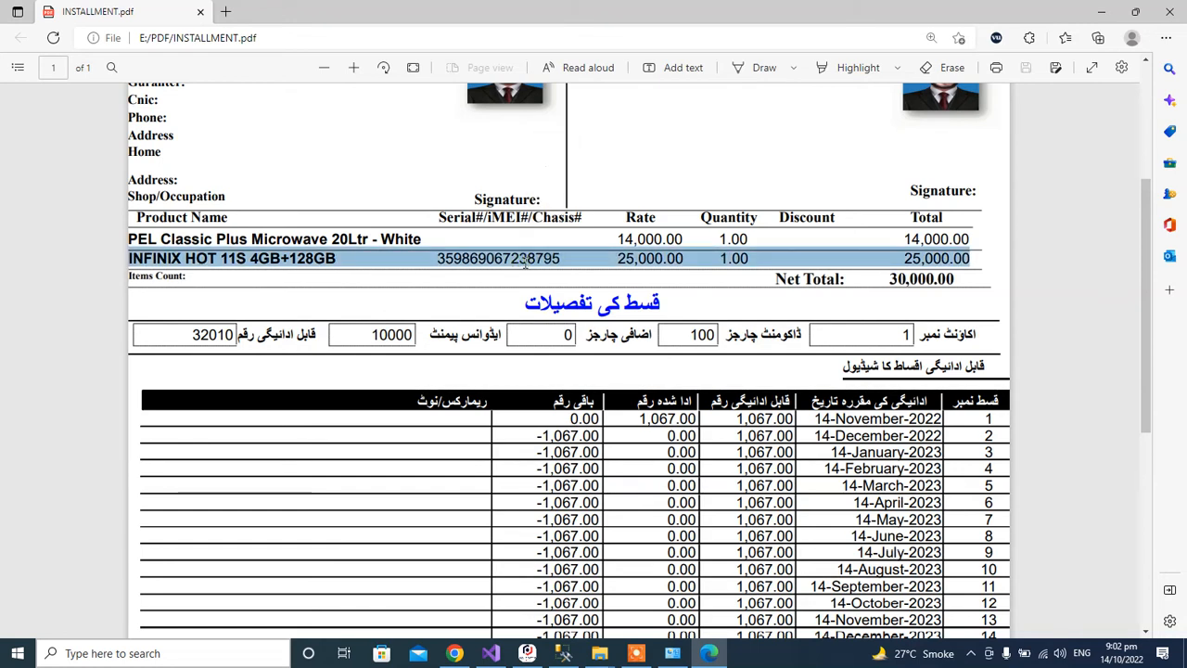
double_click(525, 261)
double_click(649, 259)
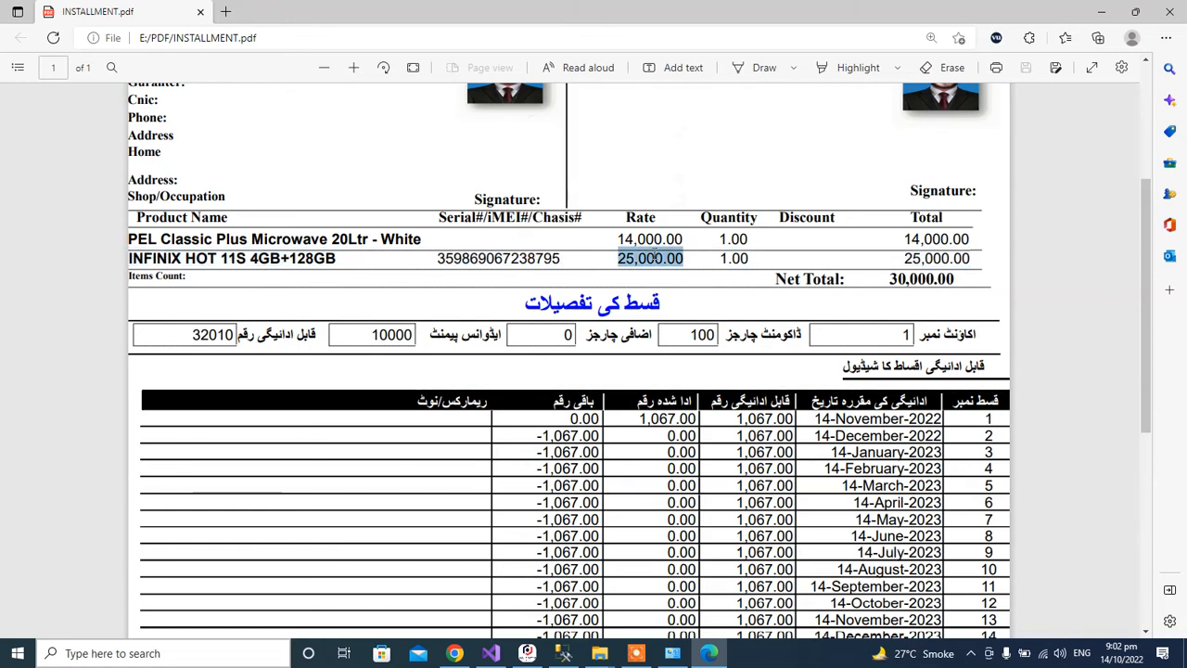
click(753, 250)
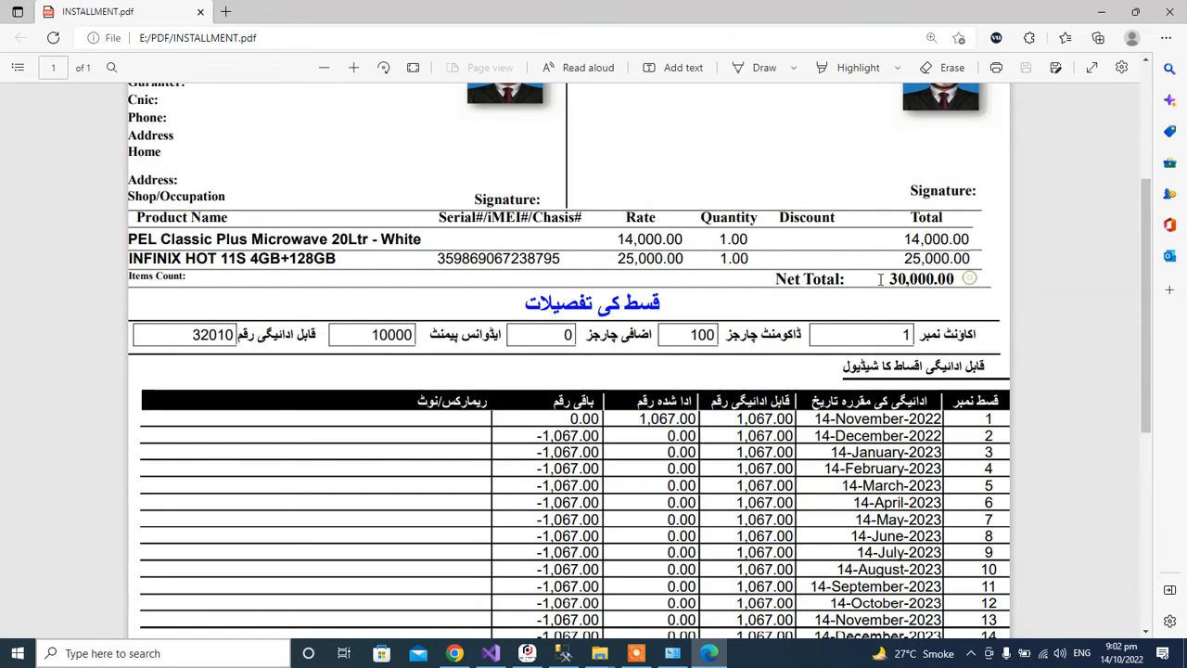
scroll(574, 312, down, 1)
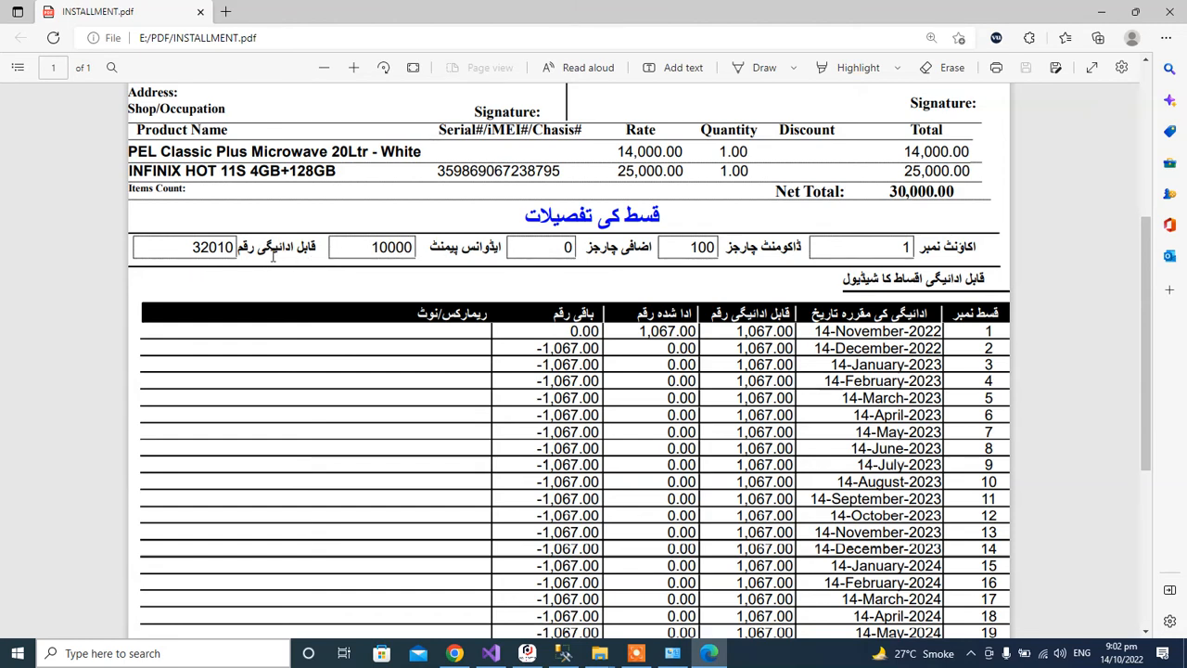
Zoom in on the INSTALLMENT.pdf slip for easier reading.
scroll(502, 275, down, 2)
scroll(538, 112, up, 1)
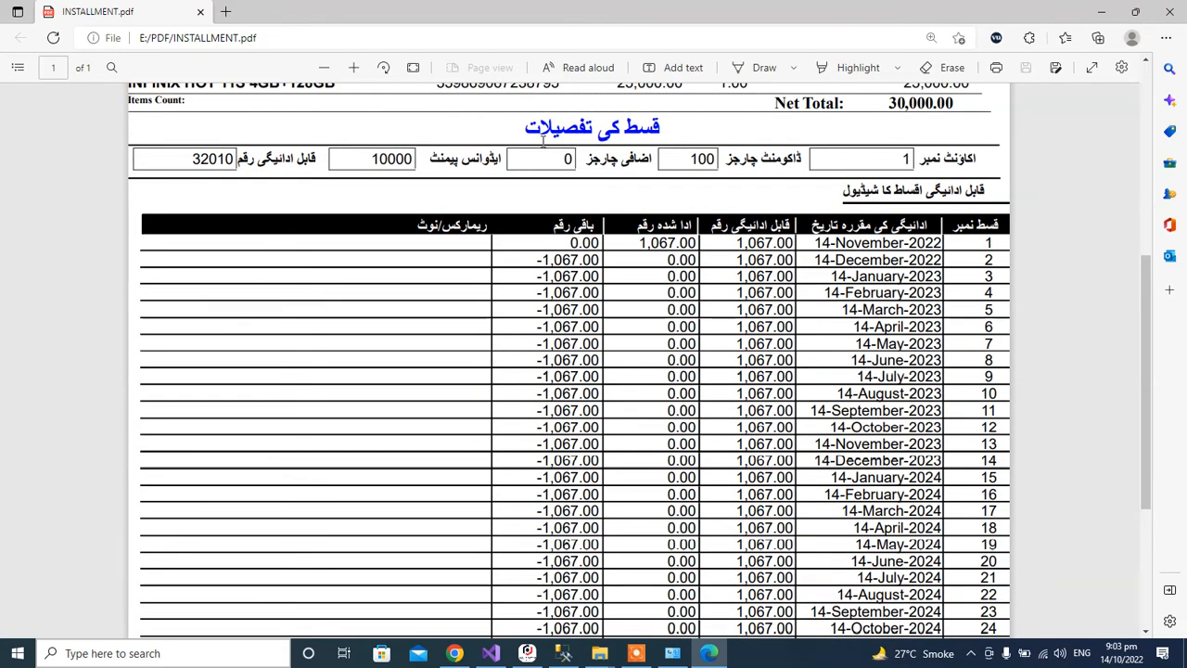
click(354, 68)
scroll(1131, 233, up, 2)
scroll(1131, 234, down, 3)
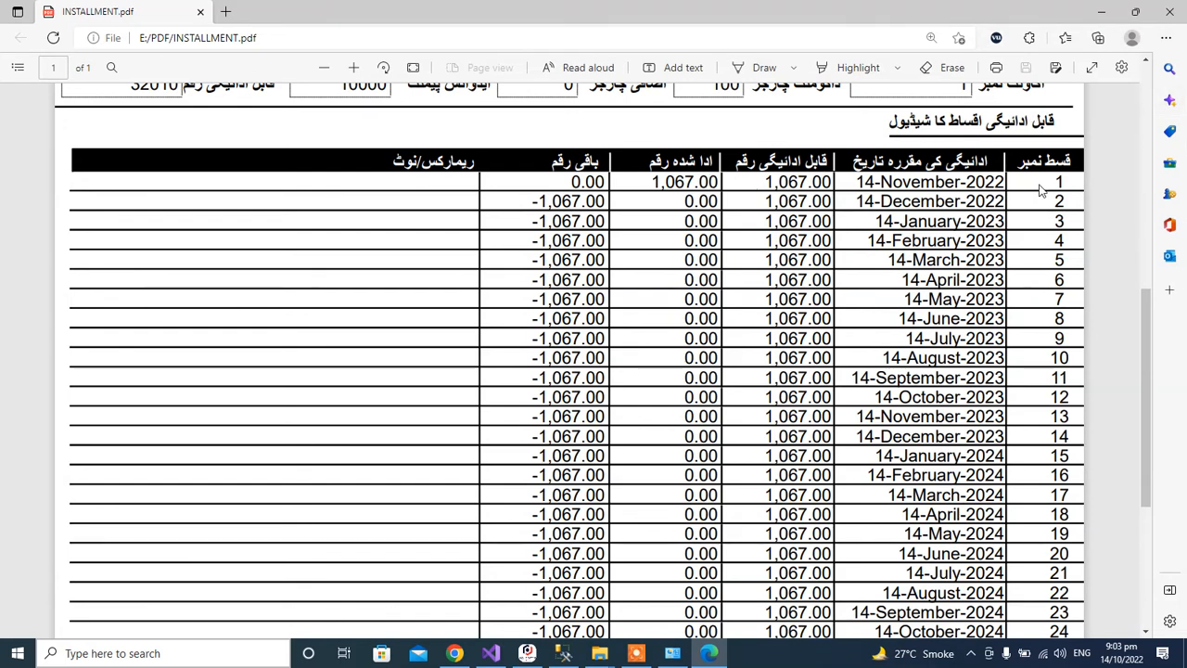
Check the first installment row's values and the 10000 advance payment figure.
drag(949, 182, 321, 195)
click(575, 278)
double_click(697, 181)
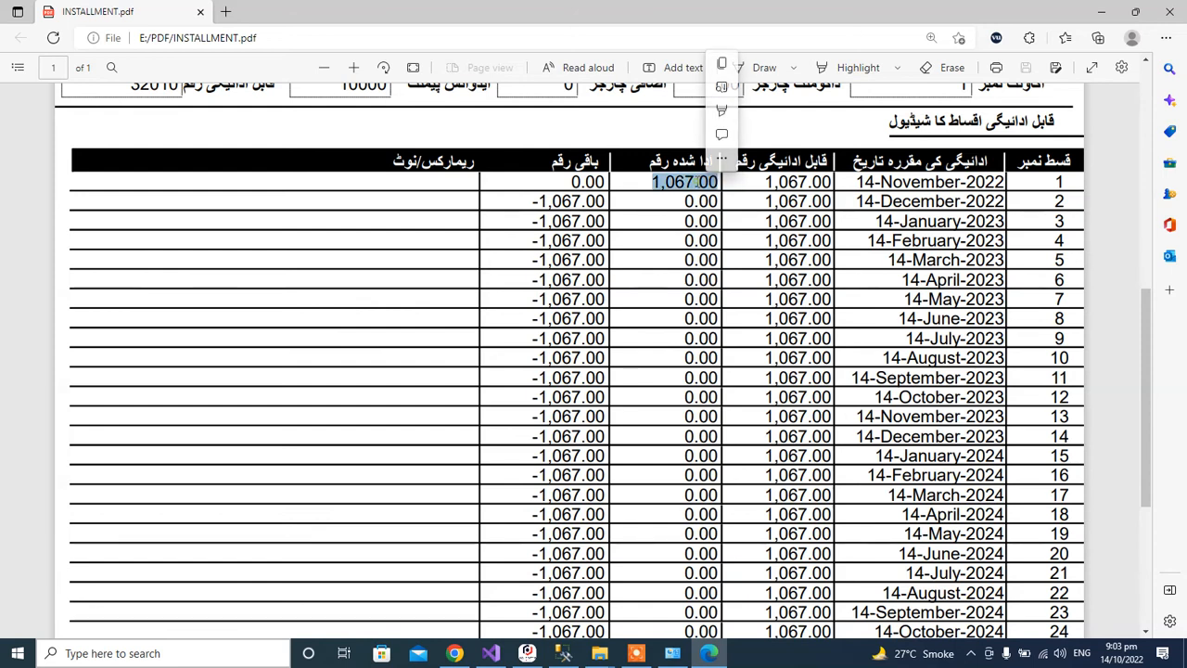
click(697, 182)
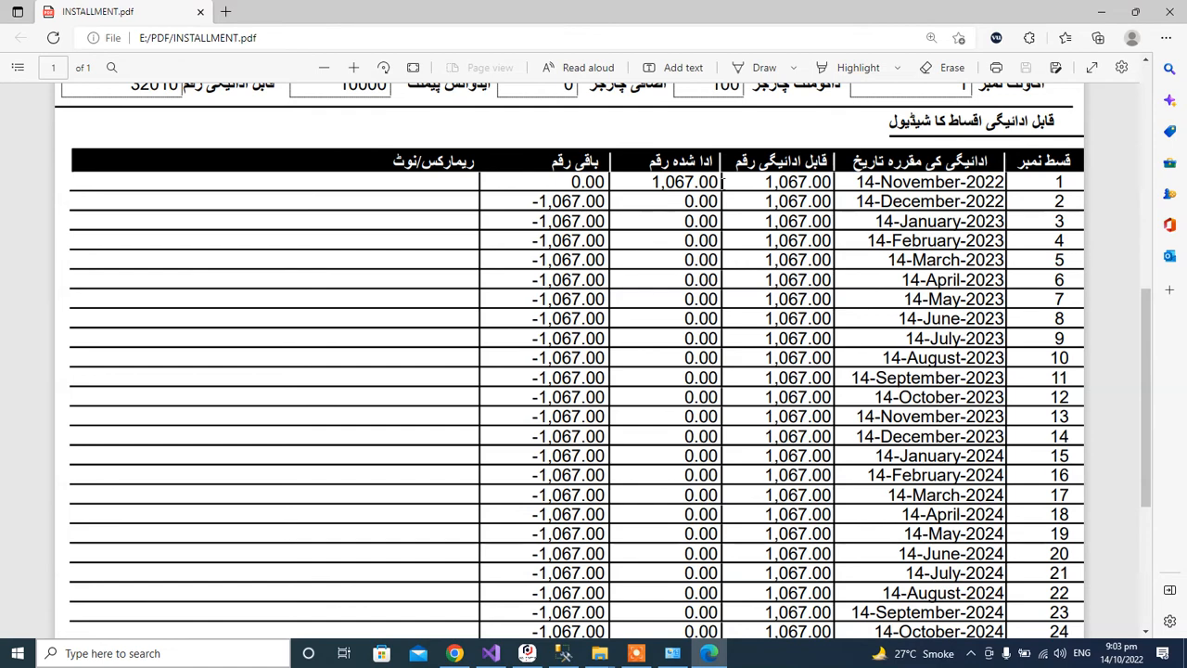
scroll(722, 182, up, 3)
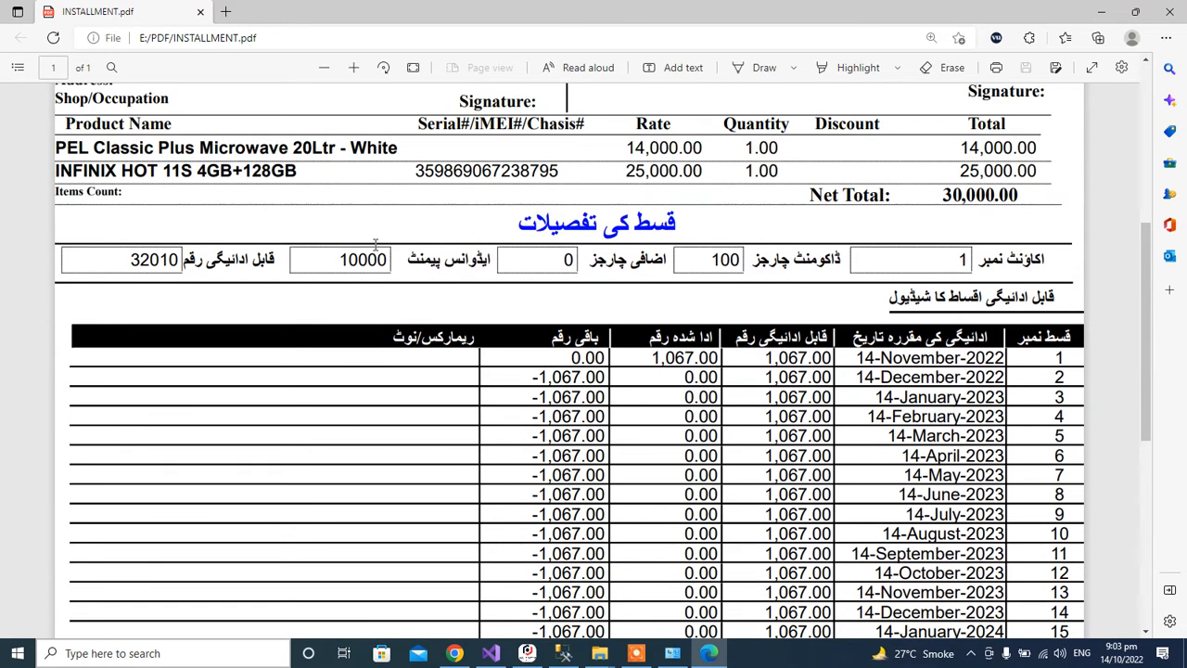
drag(341, 261, 430, 168)
click(768, 400)
triple_click(666, 359)
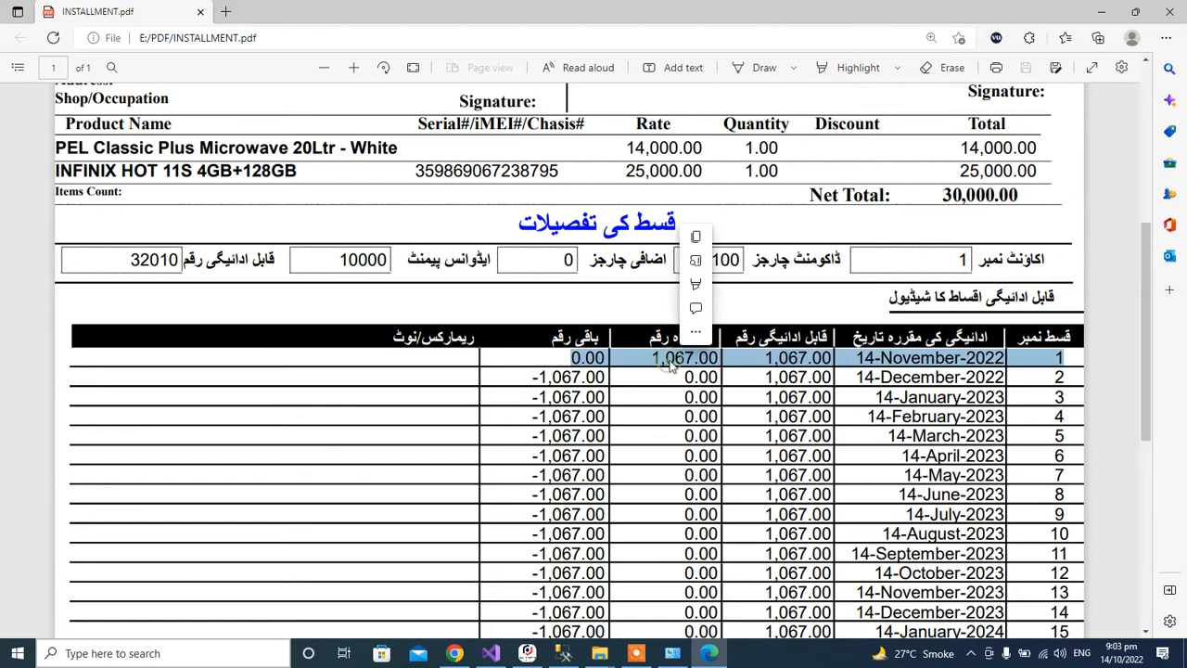
scroll(673, 367, down, 2)
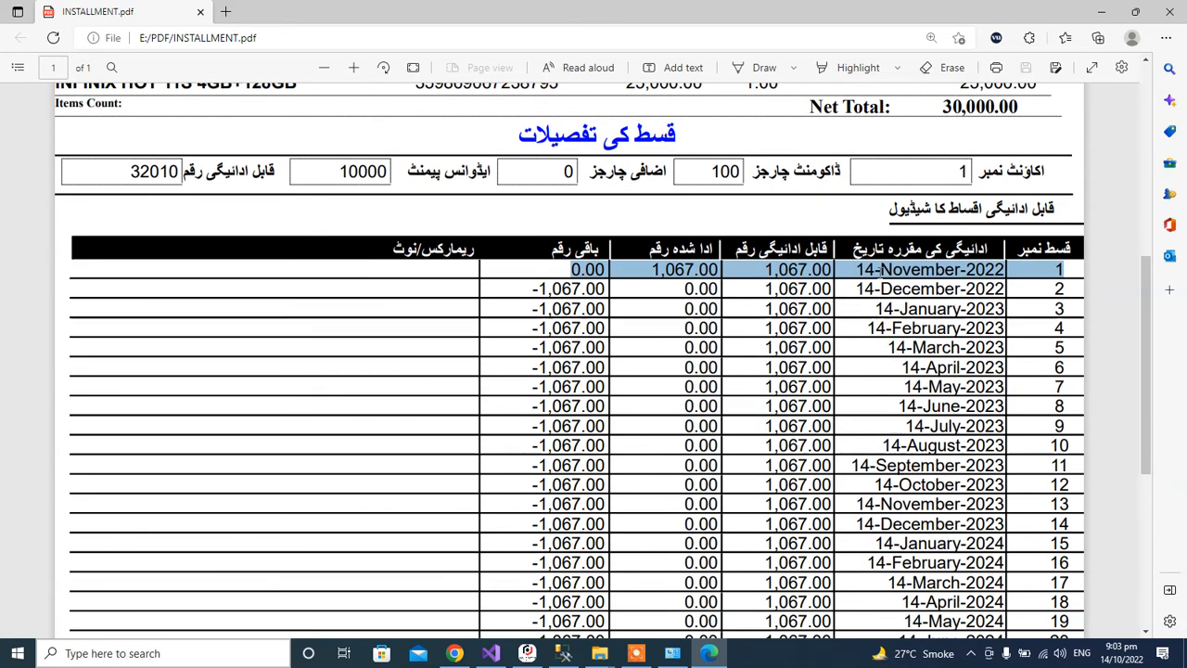
click(668, 311)
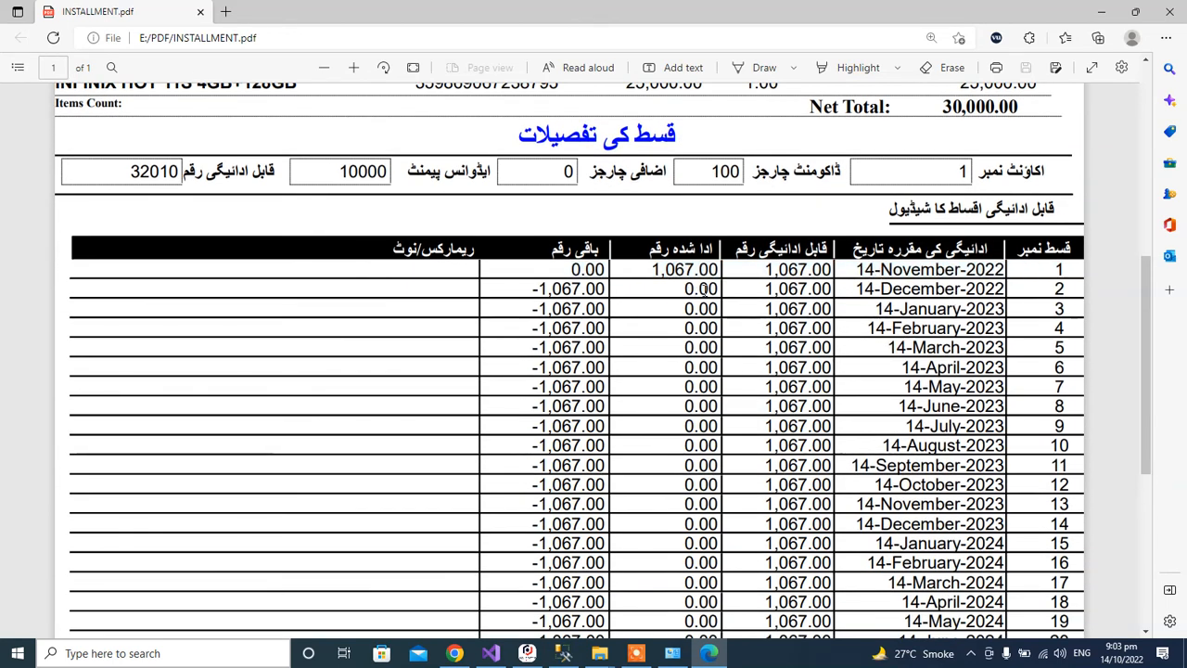
Check the totals row (32,010.00 payable, 1,067.00 paid), then return to the HA-SOFTS installment form.
scroll(673, 306, down, 2)
scroll(723, 269, up, 1)
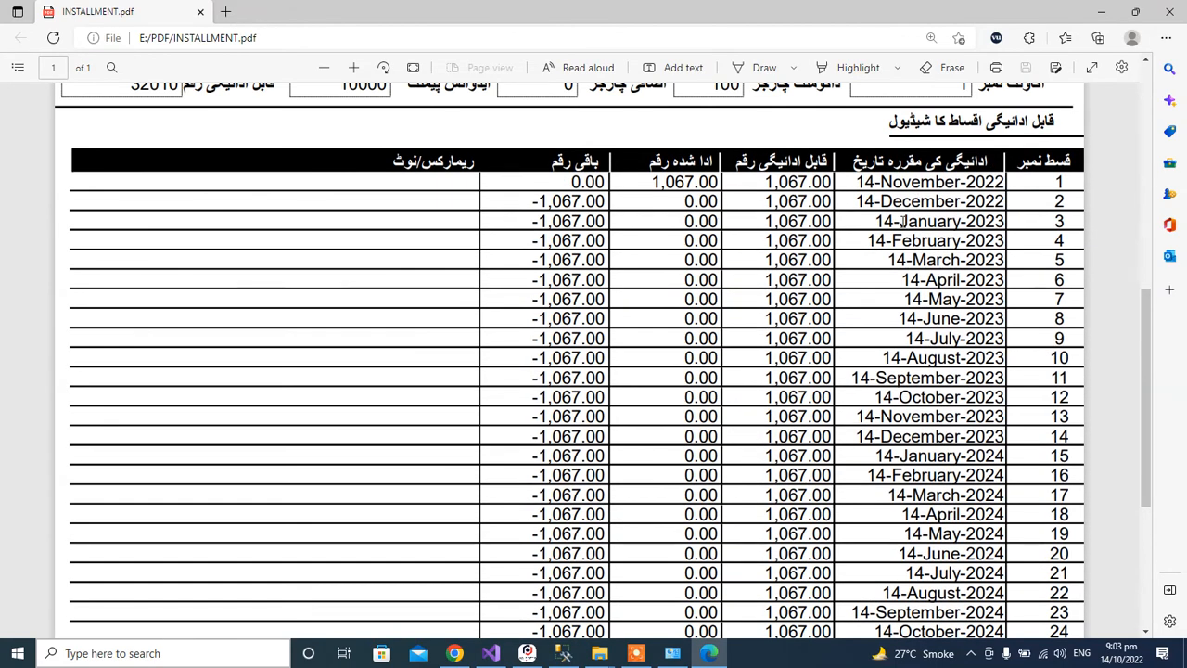
scroll(901, 221, down, 1)
scroll(901, 223, down, 3)
scroll(901, 225, up, 1)
scroll(902, 220, down, 1)
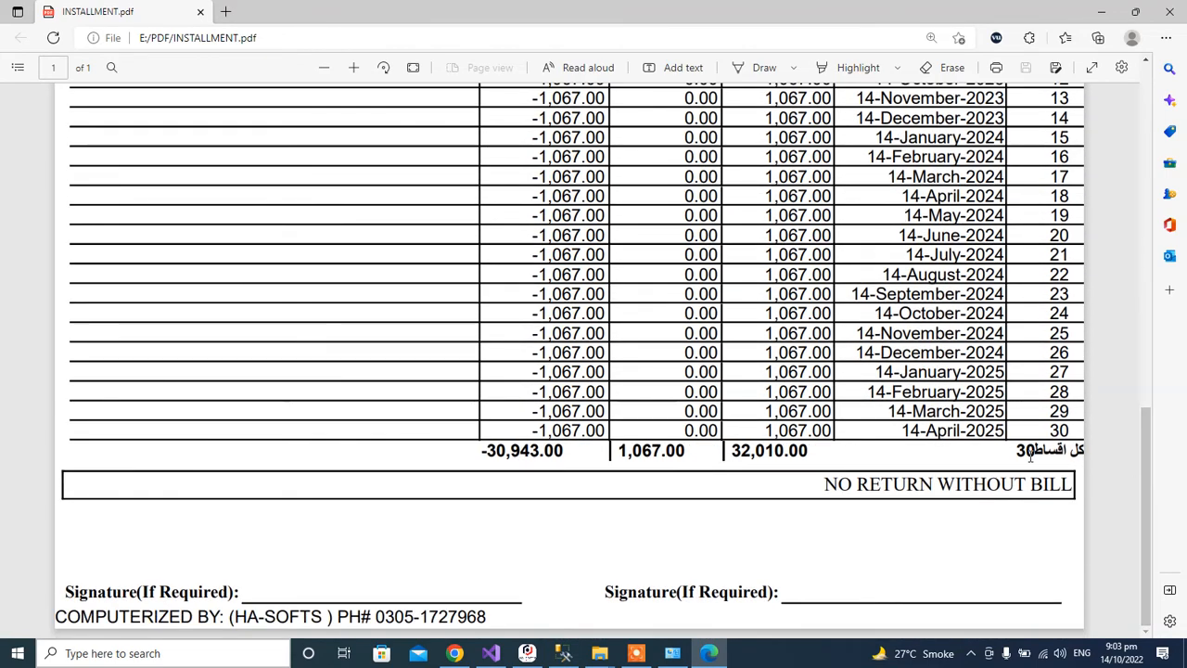
double_click(765, 452)
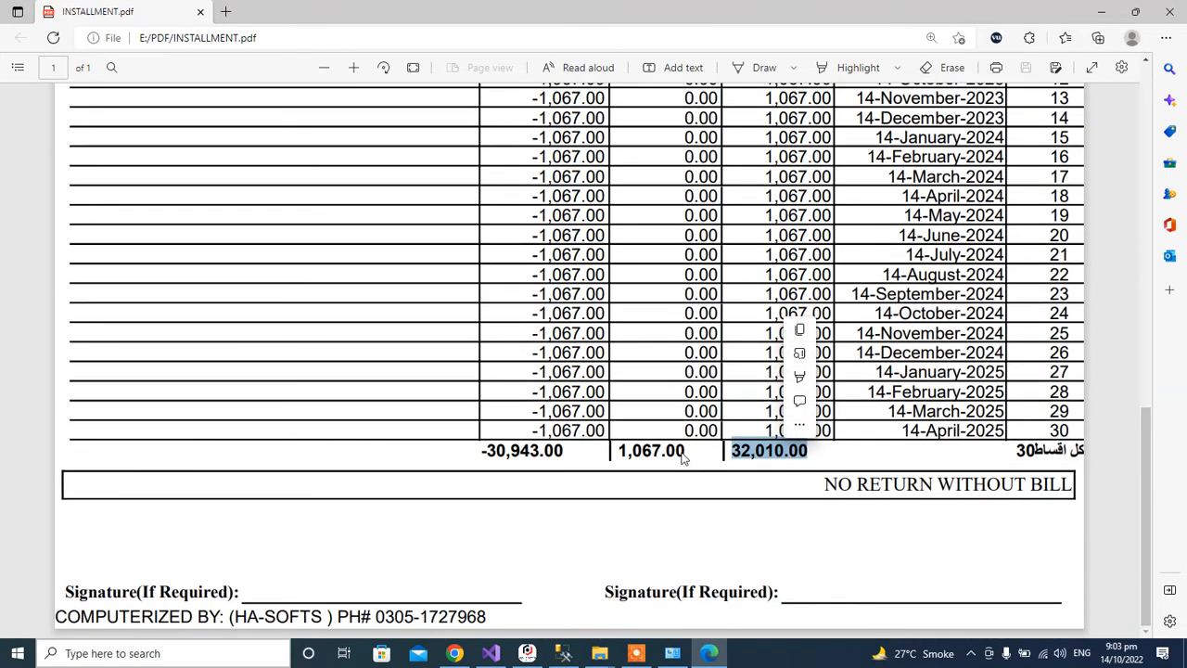
double_click(664, 450)
triple_click(664, 450)
double_click(799, 450)
scroll(799, 450, up, 7)
scroll(794, 409, down, 7)
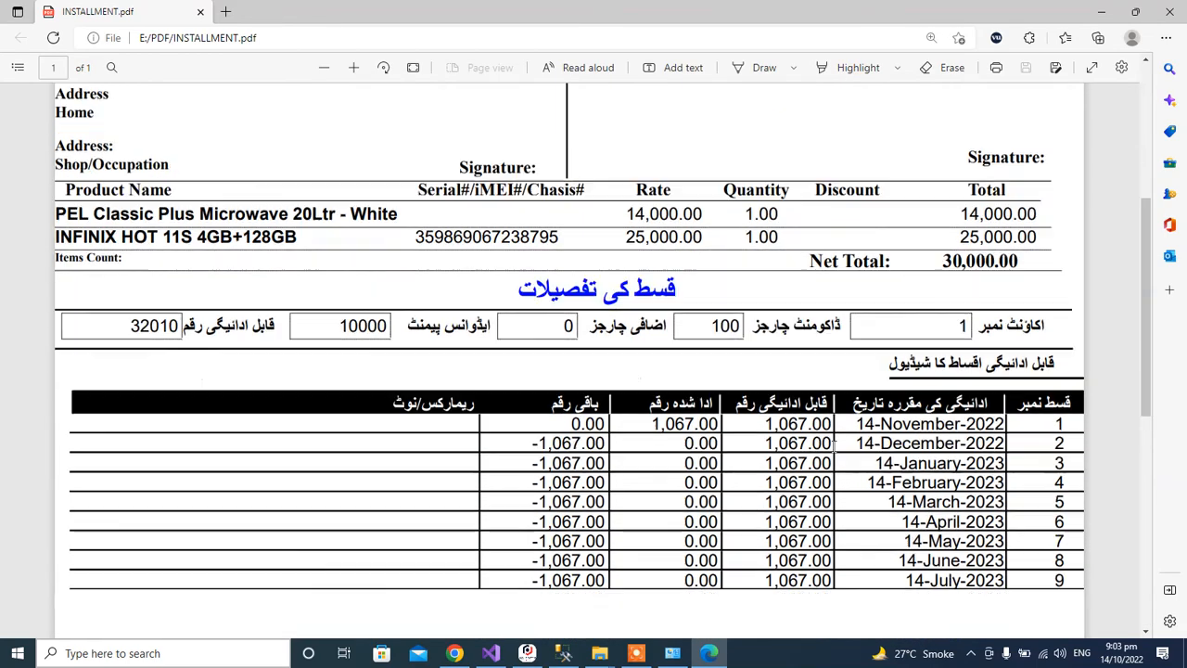
triple_click(833, 466)
scroll(832, 467, down, 1)
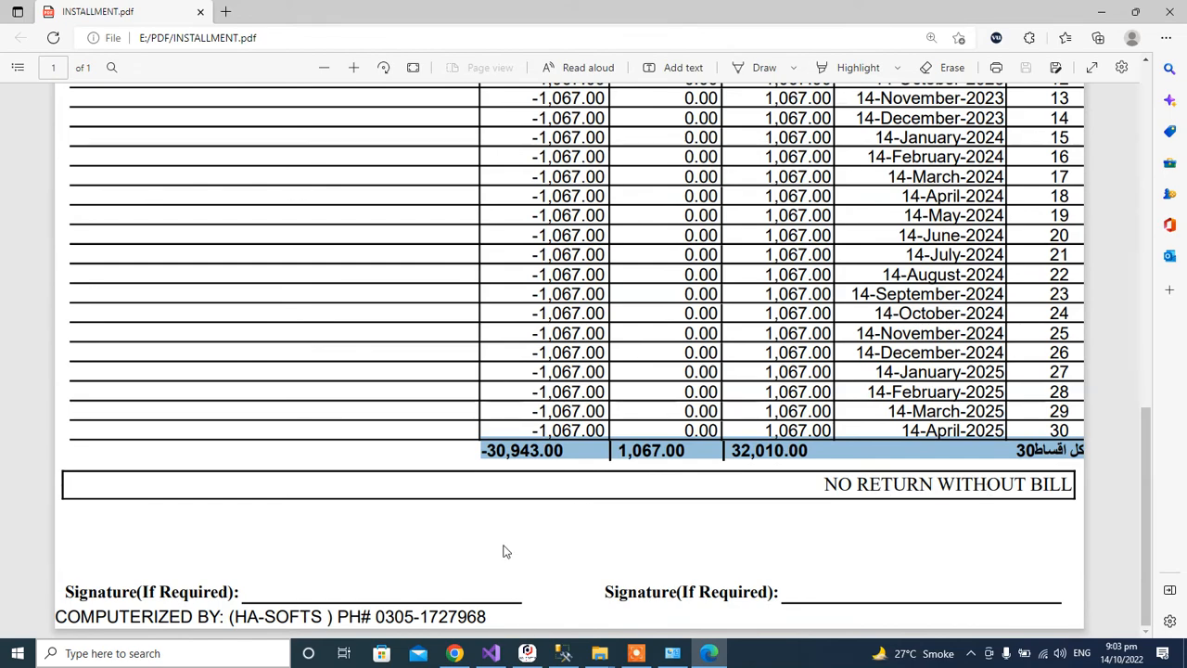
scroll(554, 526, up, 7)
scroll(557, 530, up, 4)
scroll(557, 529, down, 7)
scroll(612, 565, up, 6)
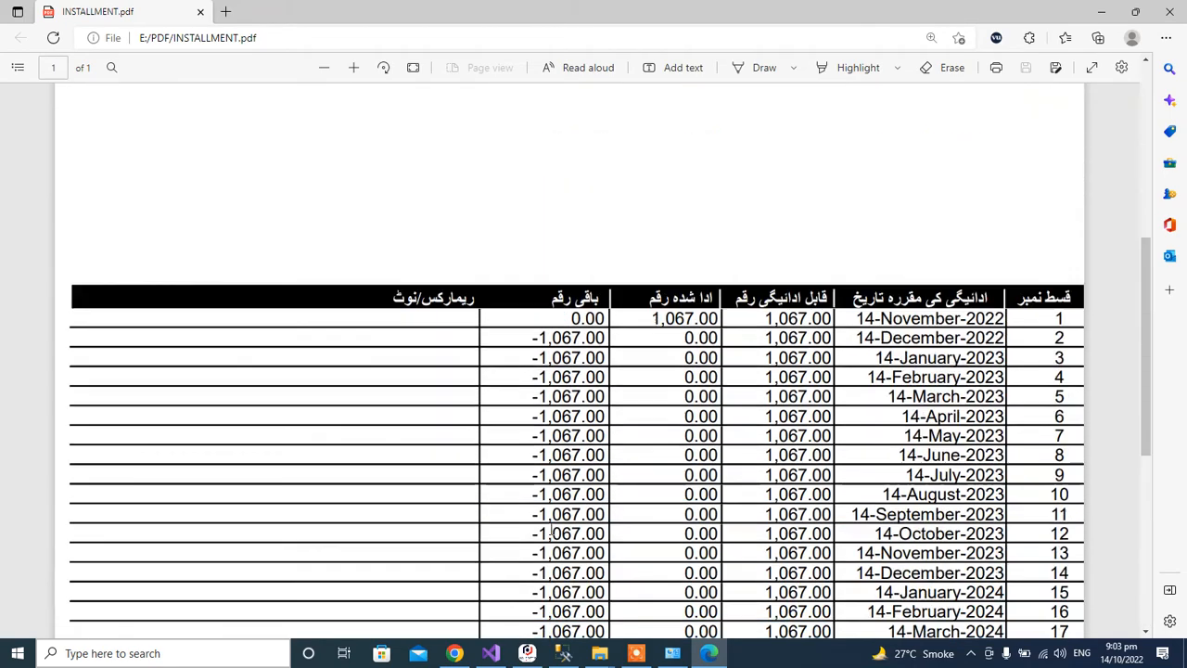
scroll(612, 566, up, 1)
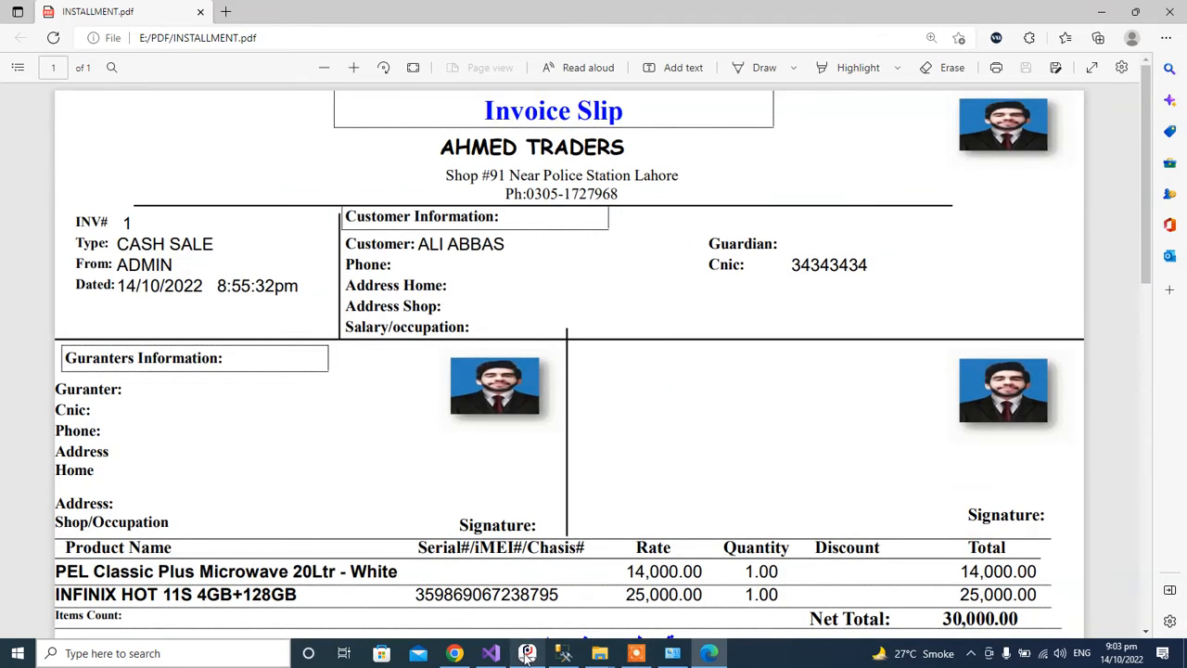
click(527, 652)
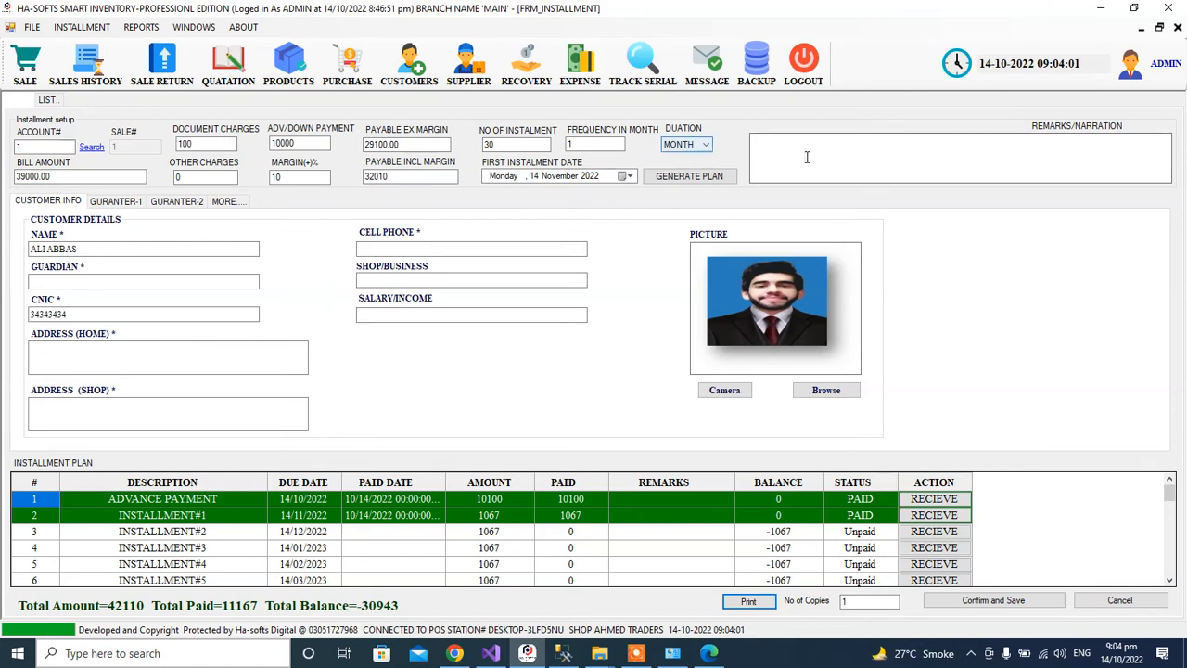
Open the Installment Report and the Installment Logs showing both paid entries.
click(81, 26)
click(292, 146)
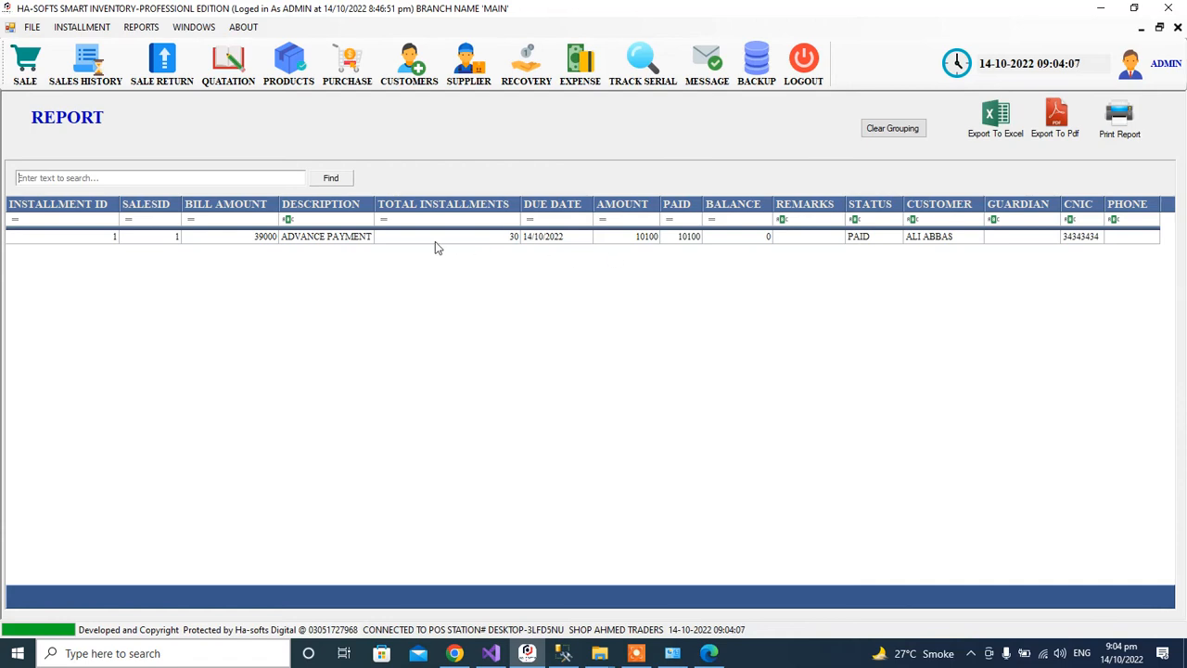
click(82, 27)
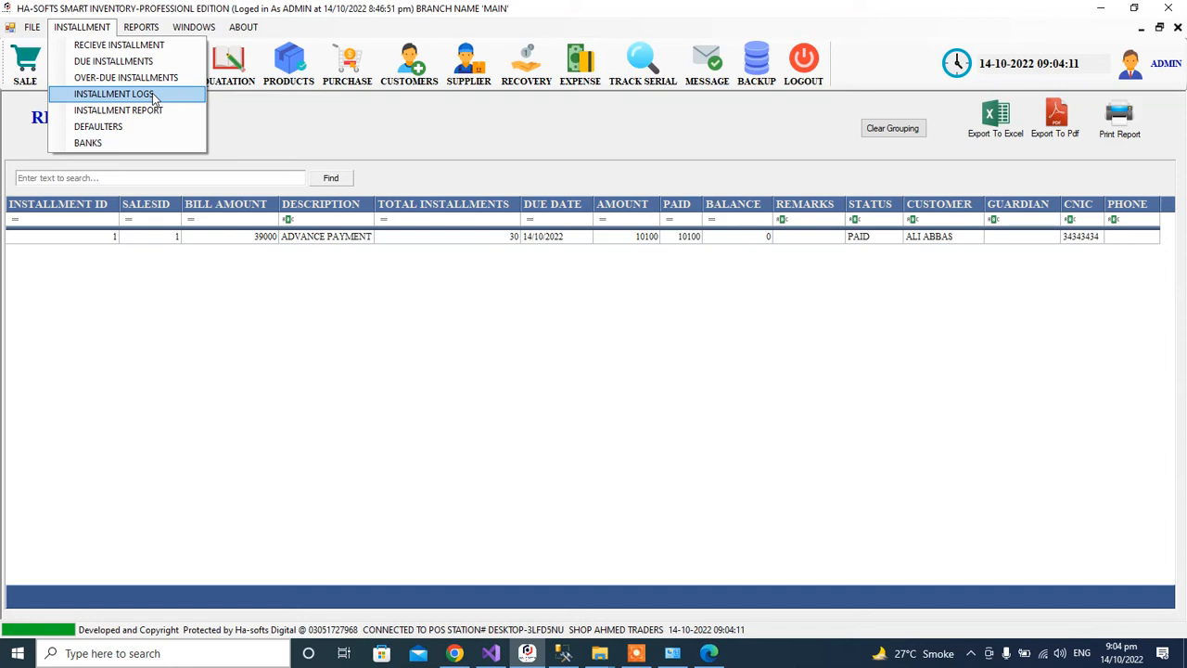
click(113, 94)
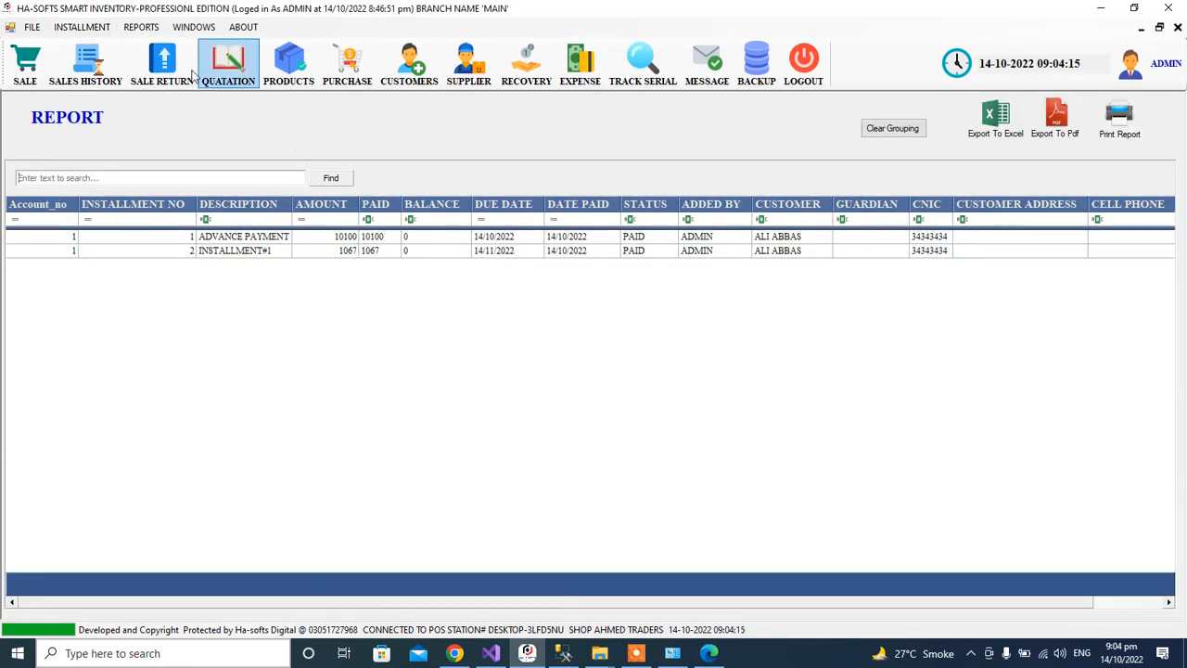
click(81, 27)
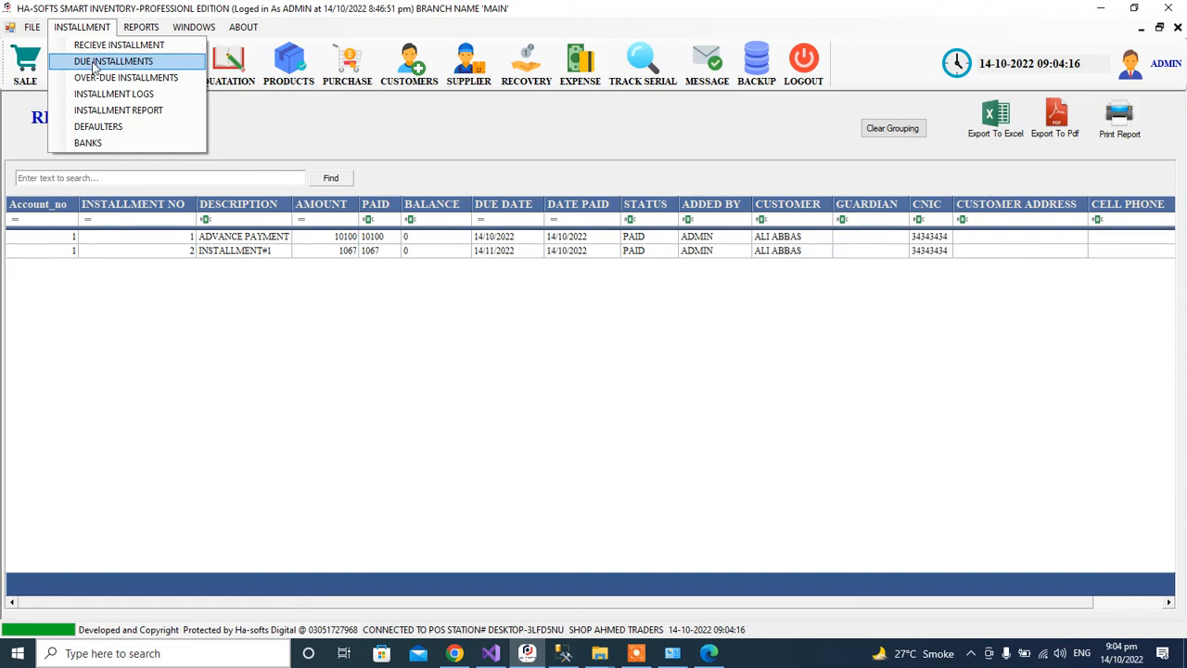
click(175, 115)
Close the installment logs, installment report and Point of Sale form.
click(96, 27)
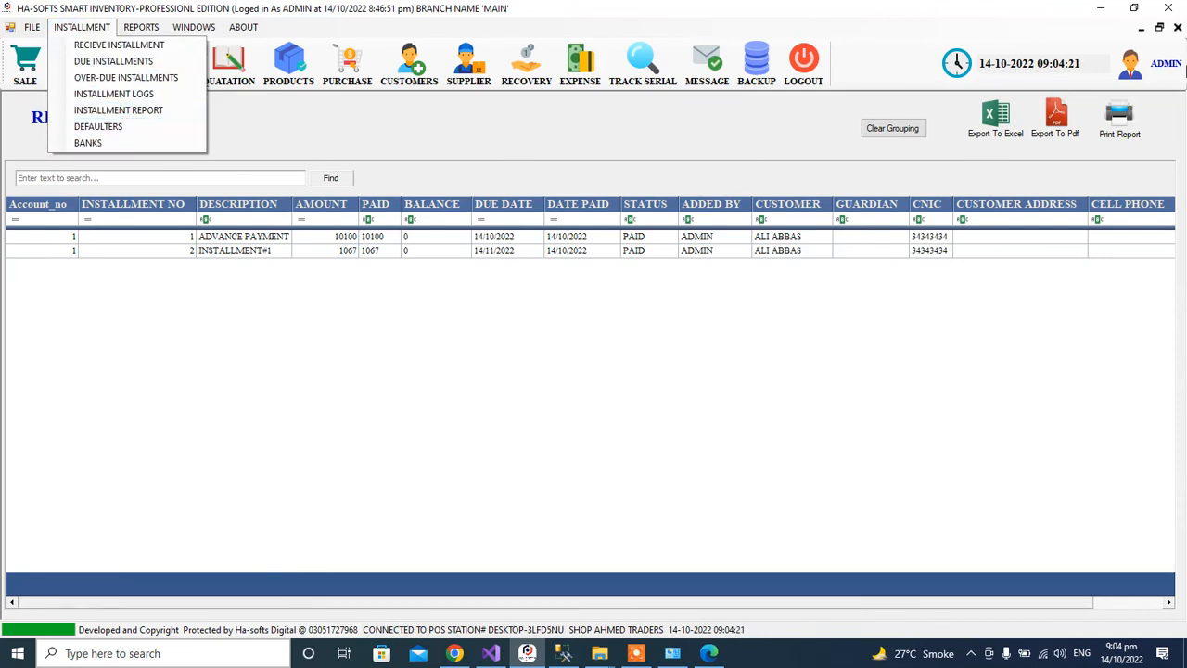
click(1181, 30)
click(1178, 29)
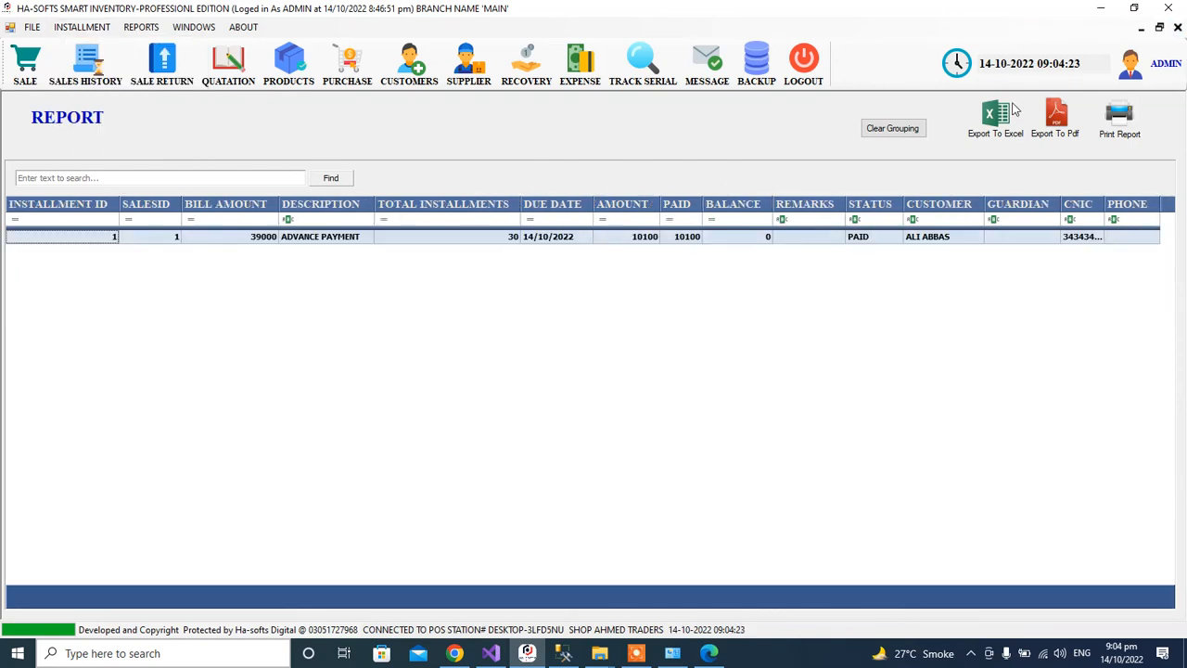
click(1178, 27)
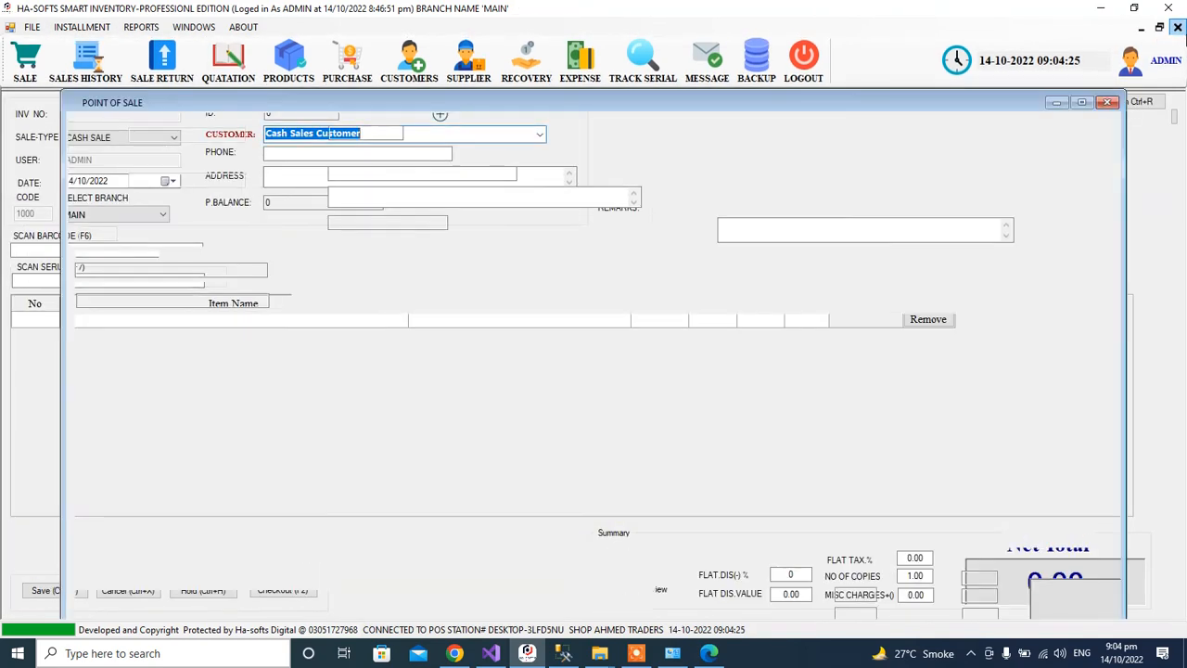
click(1177, 27)
Generate the Stock Summary Report from Reports > Stock Report.
click(130, 26)
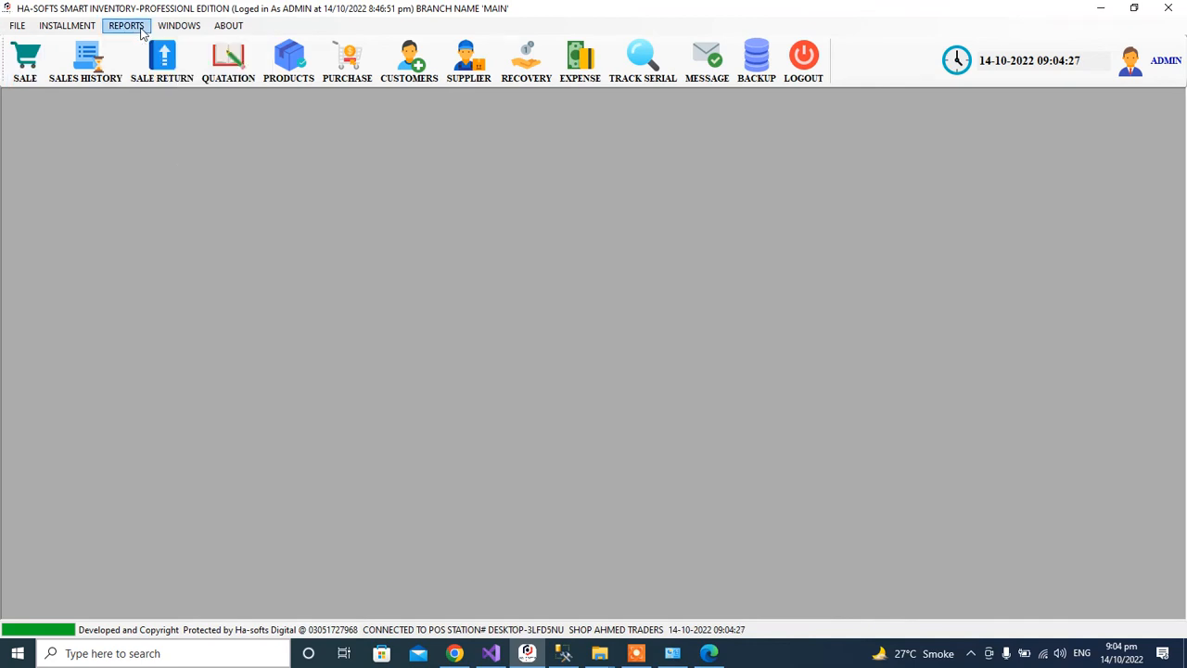
mouse_move(148, 42)
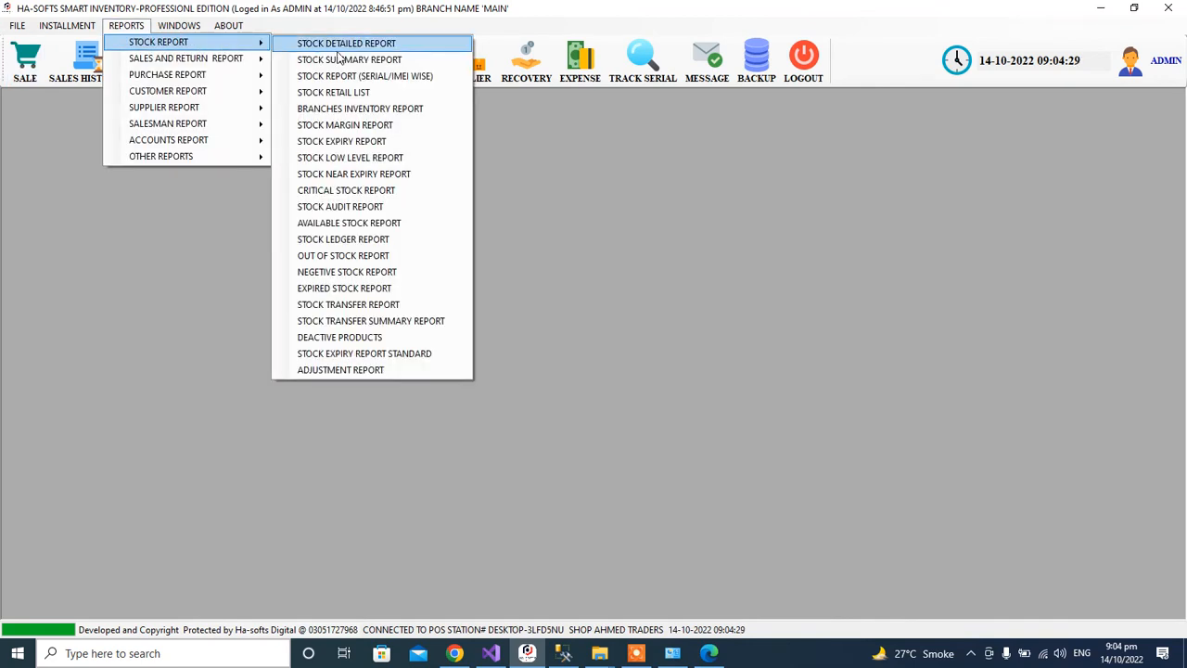
click(408, 59)
click(793, 482)
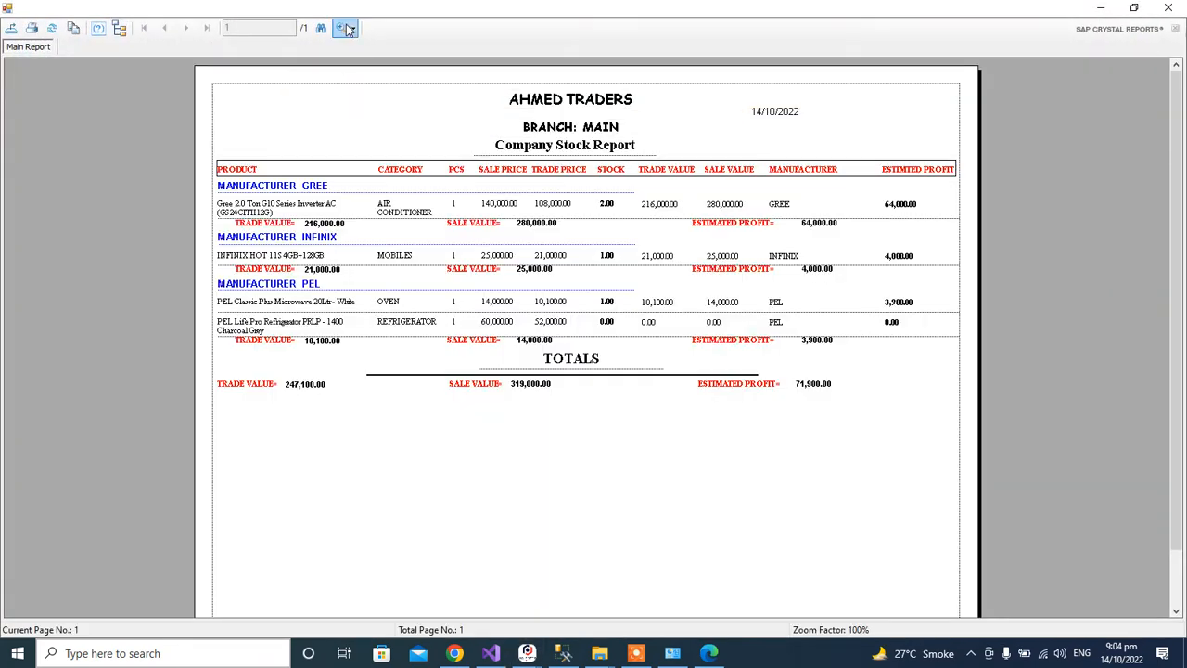
View the stock report at 150% zoom, checking the 71,900.00 estimated profit, then close it.
click(352, 27)
click(391, 131)
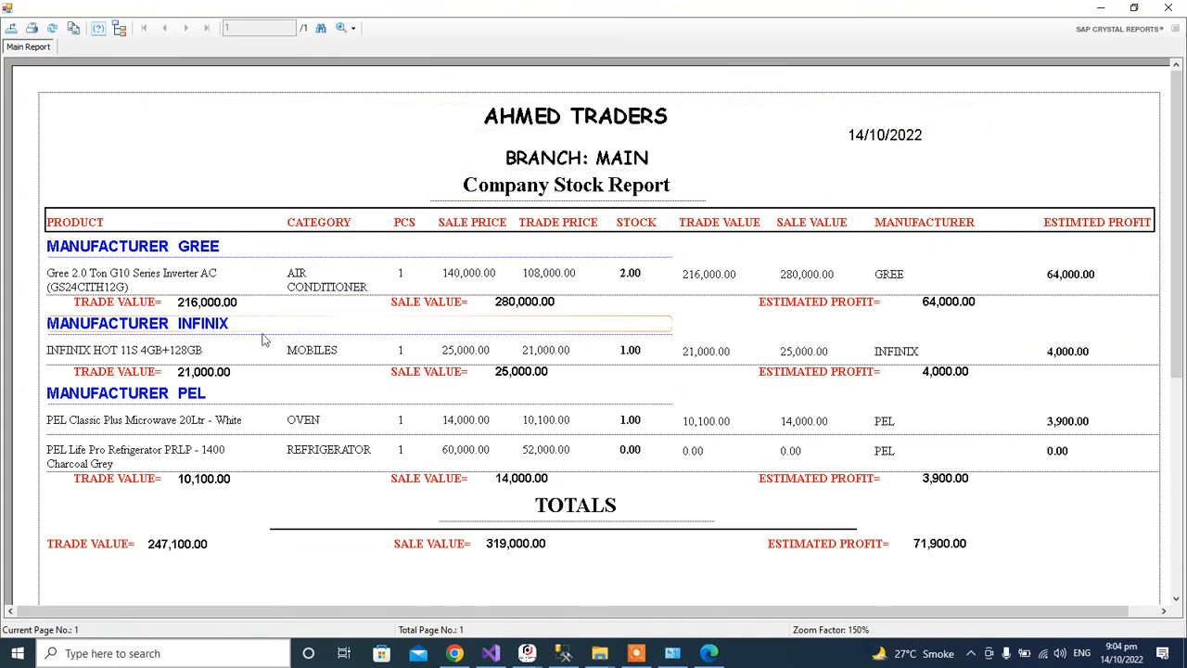
scroll(581, 486, down, 3)
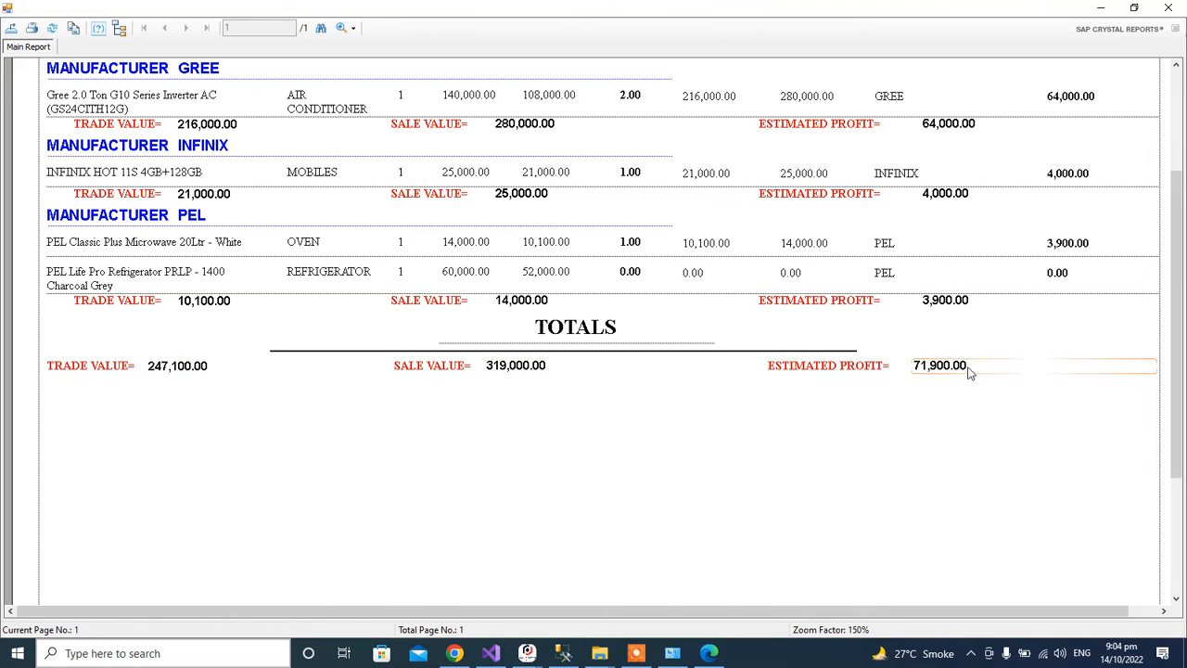
scroll(969, 371, up, 3)
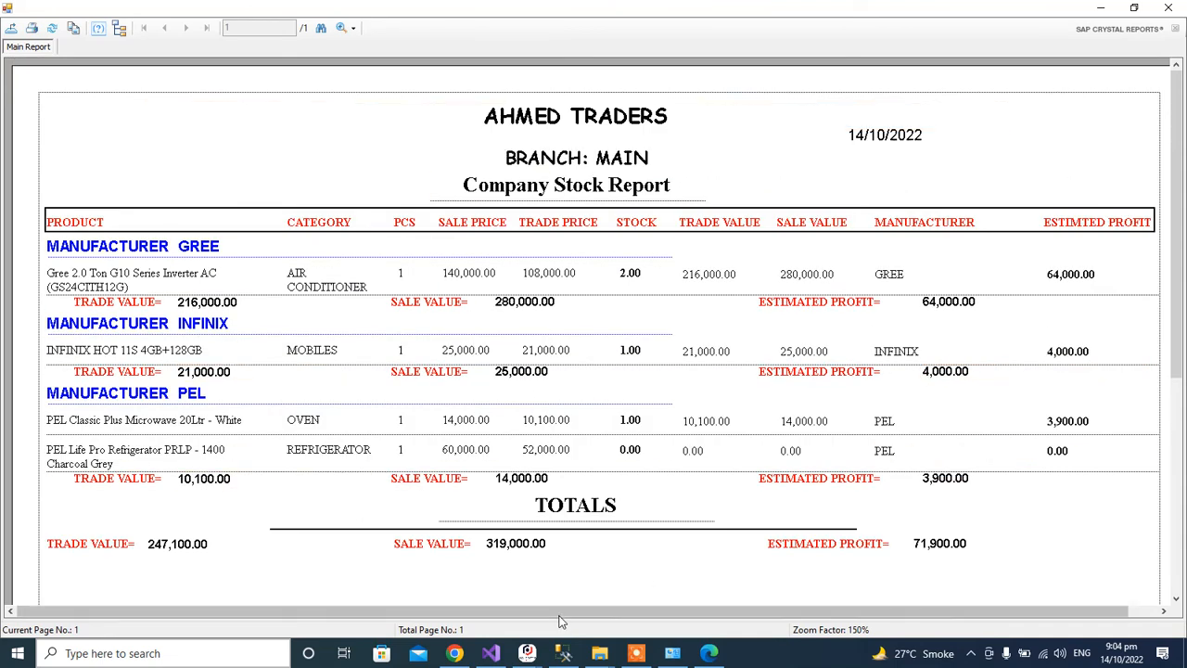
click(1169, 8)
click(123, 28)
Generate the Company Purchase Summary Report.
mouse_move(246, 74)
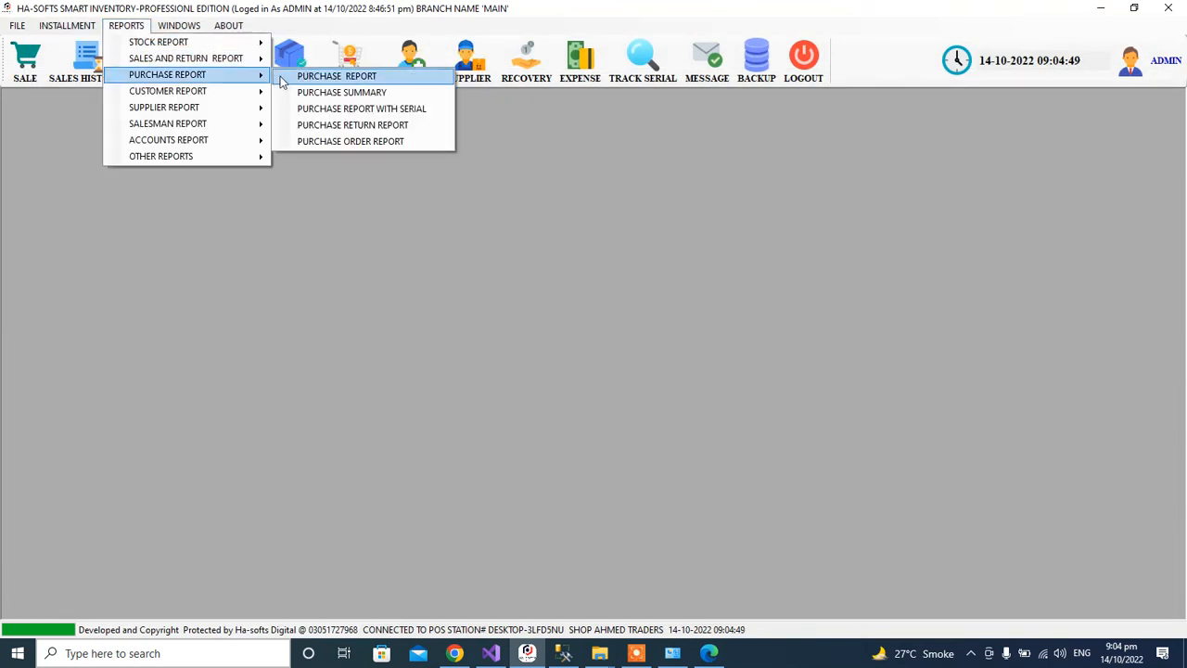
click(348, 93)
click(787, 475)
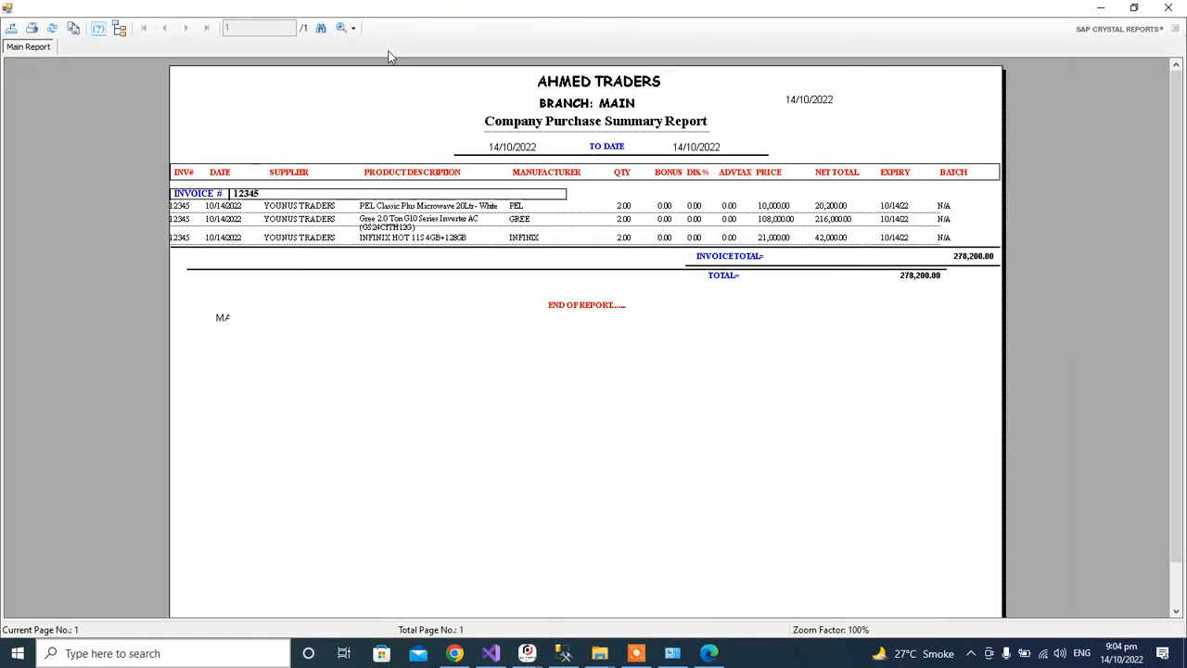
View the purchase report at 150% zoom through its BATCH column, then close it.
click(347, 29)
click(369, 128)
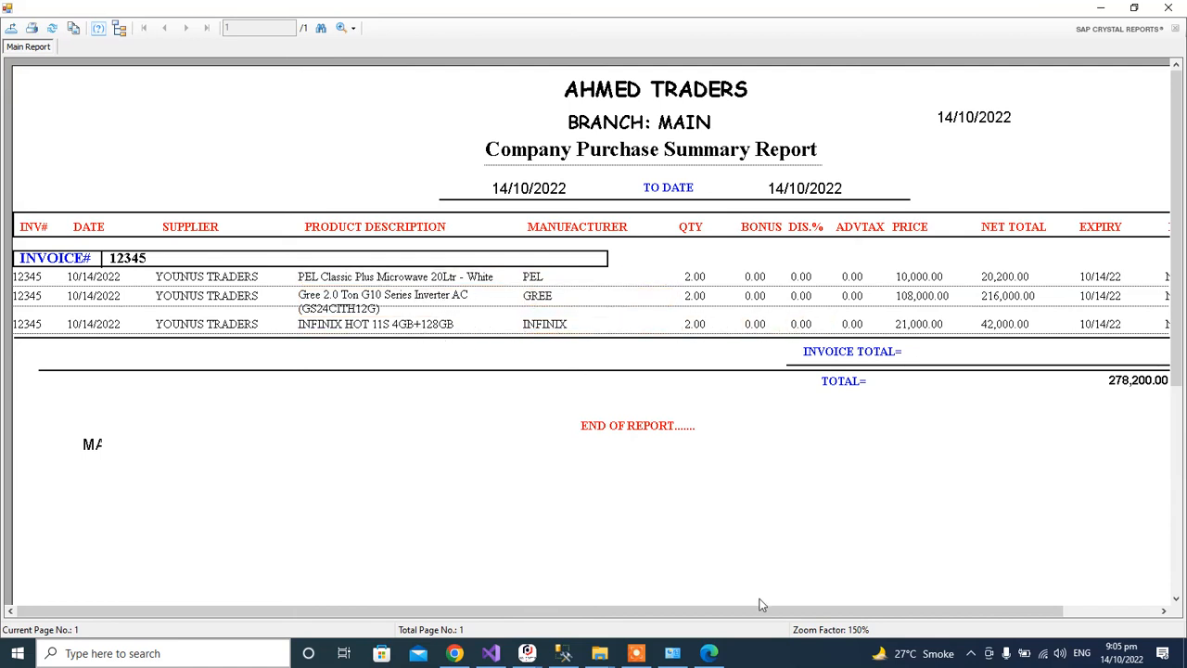
drag(661, 610, 758, 613)
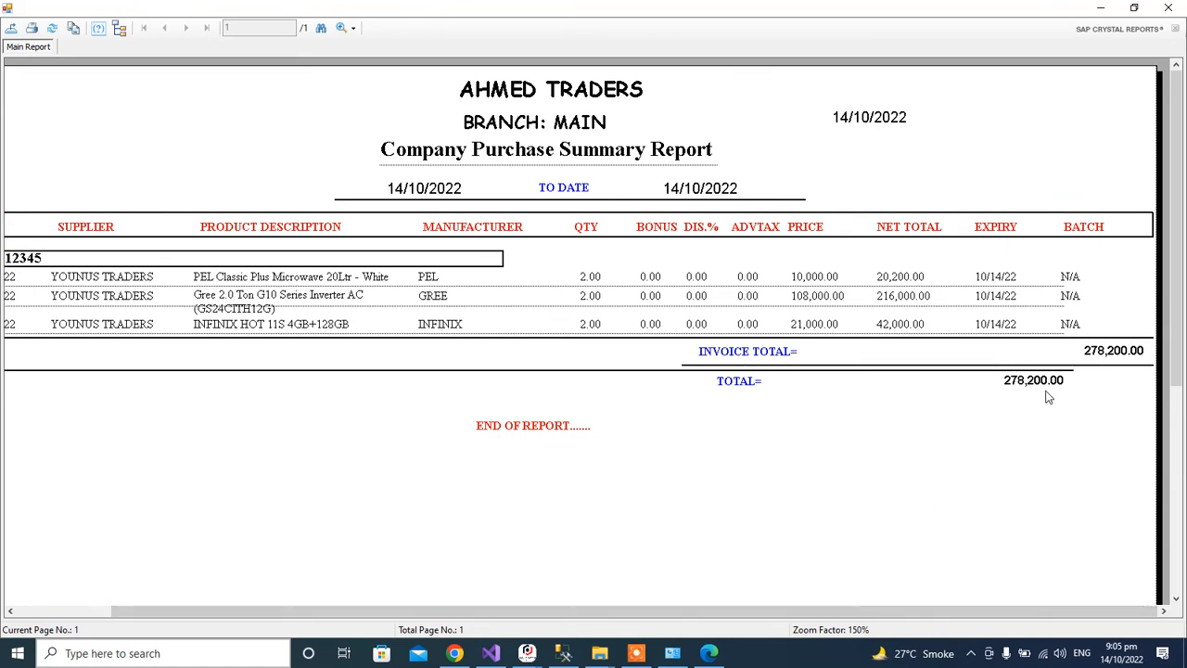
click(1166, 9)
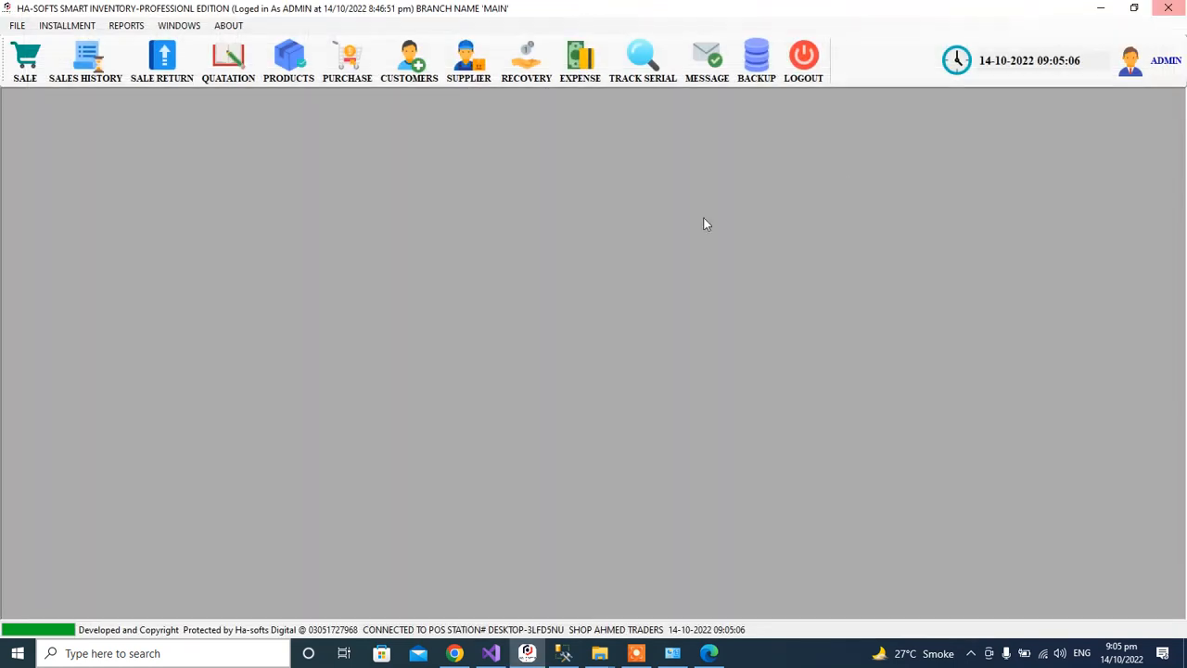
click(126, 25)
mouse_move(212, 63)
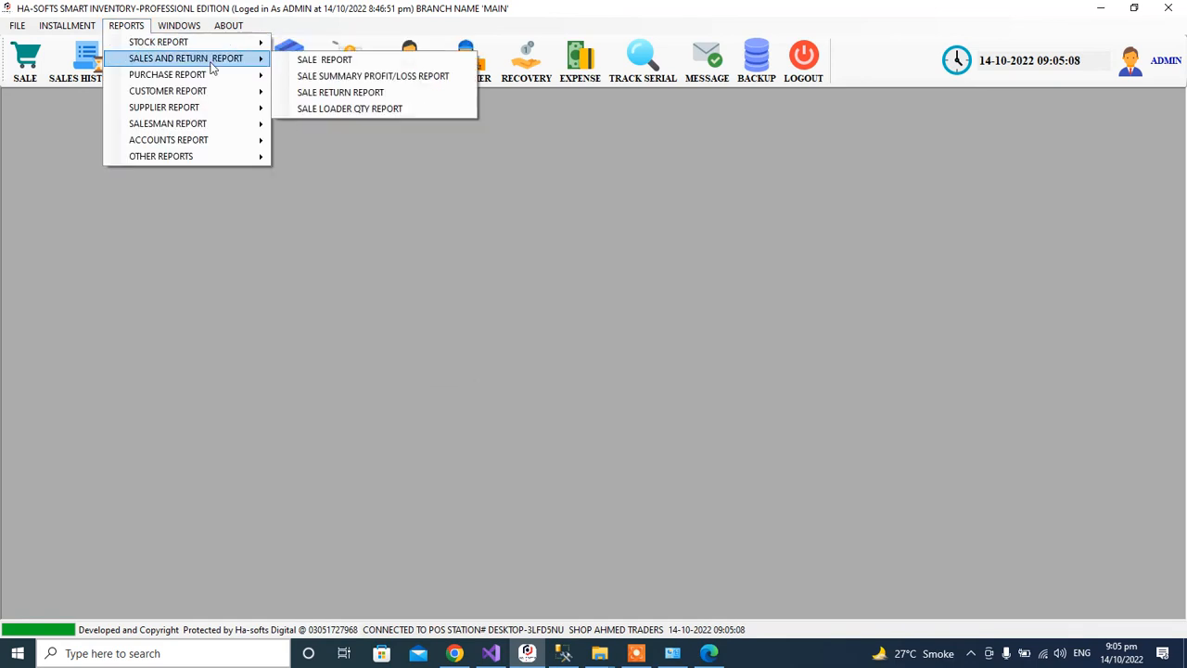
click(323, 61)
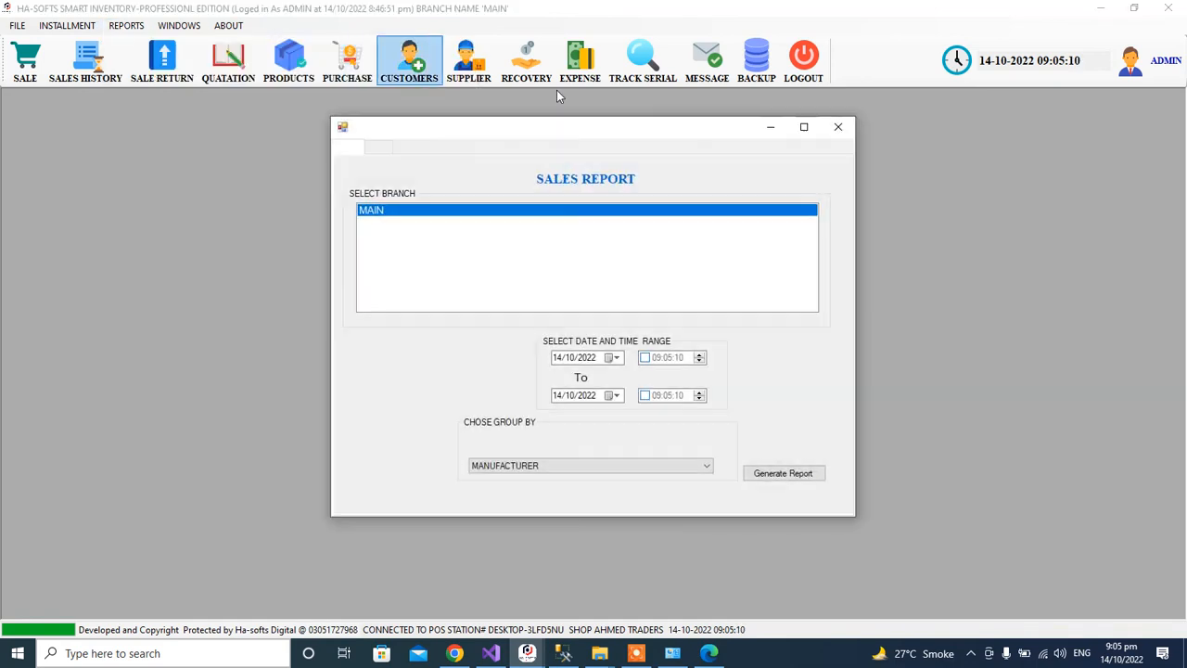
click(837, 127)
click(126, 25)
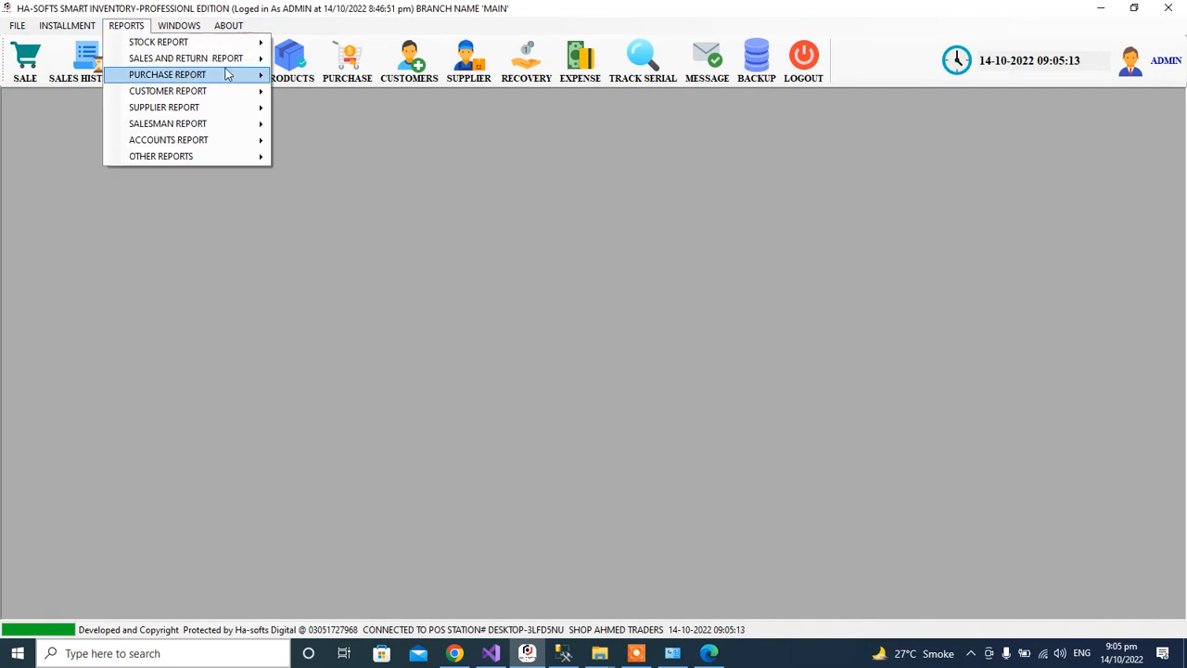
mouse_move(243, 59)
click(305, 75)
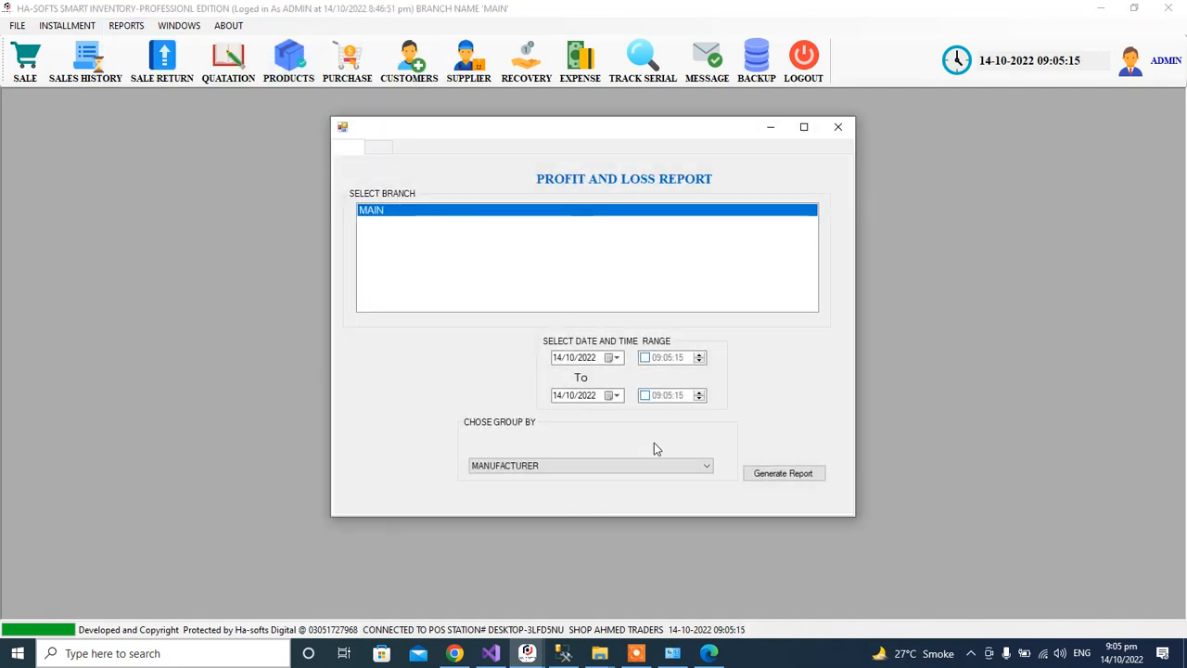
click(772, 473)
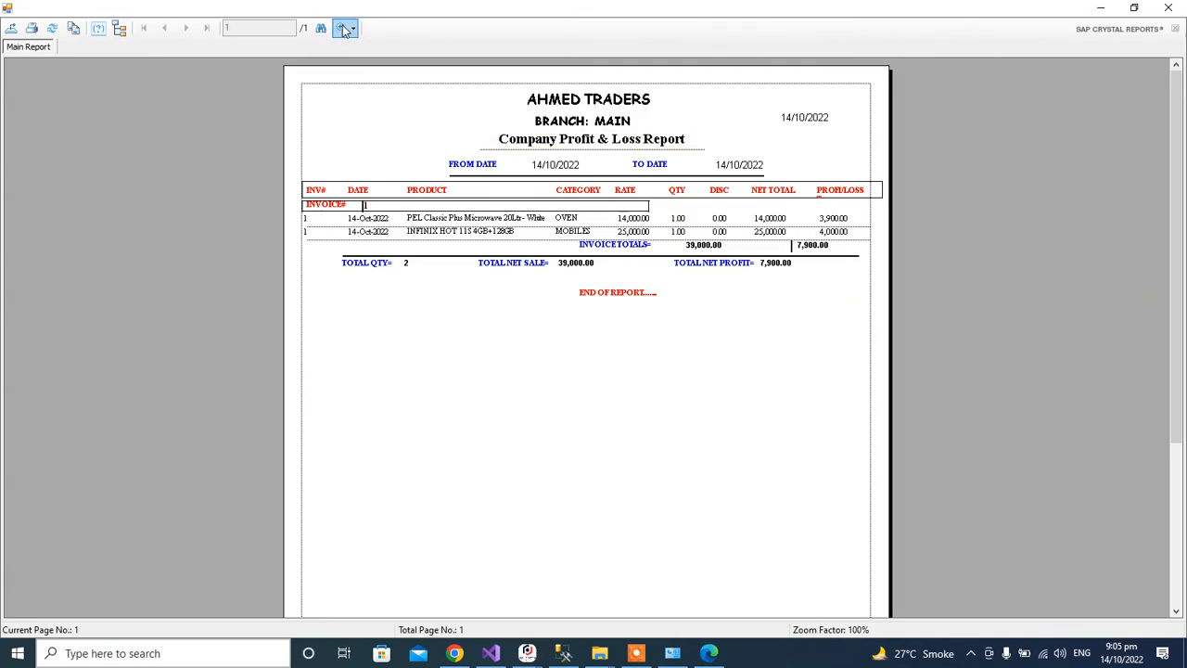
click(345, 29)
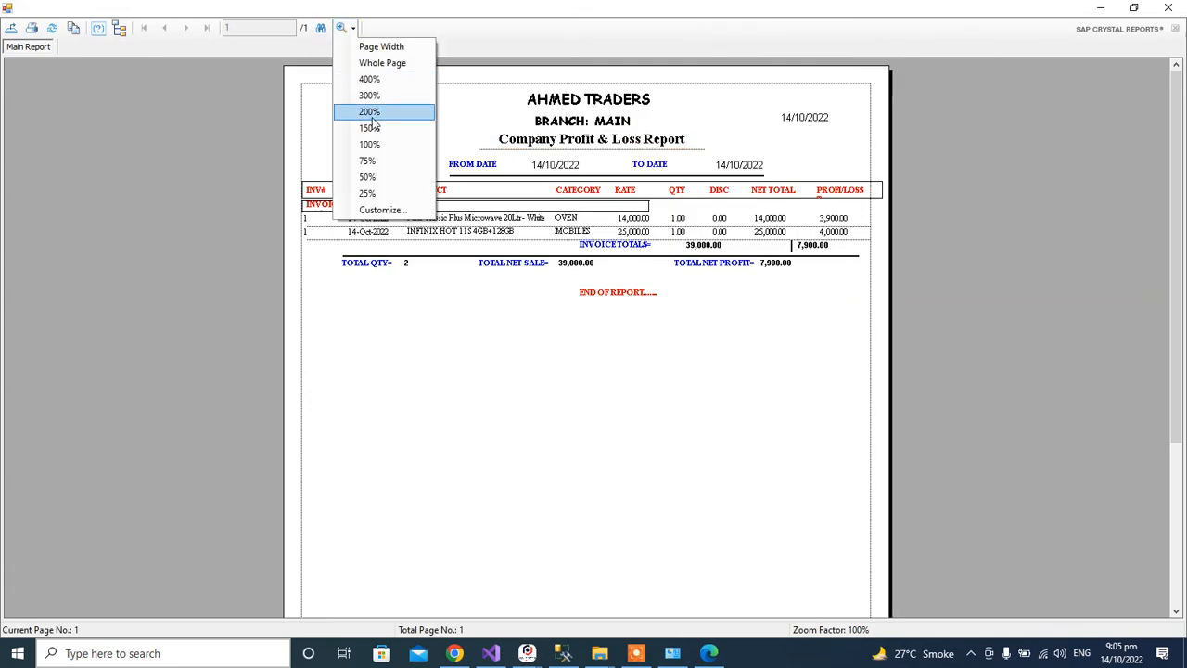
click(369, 112)
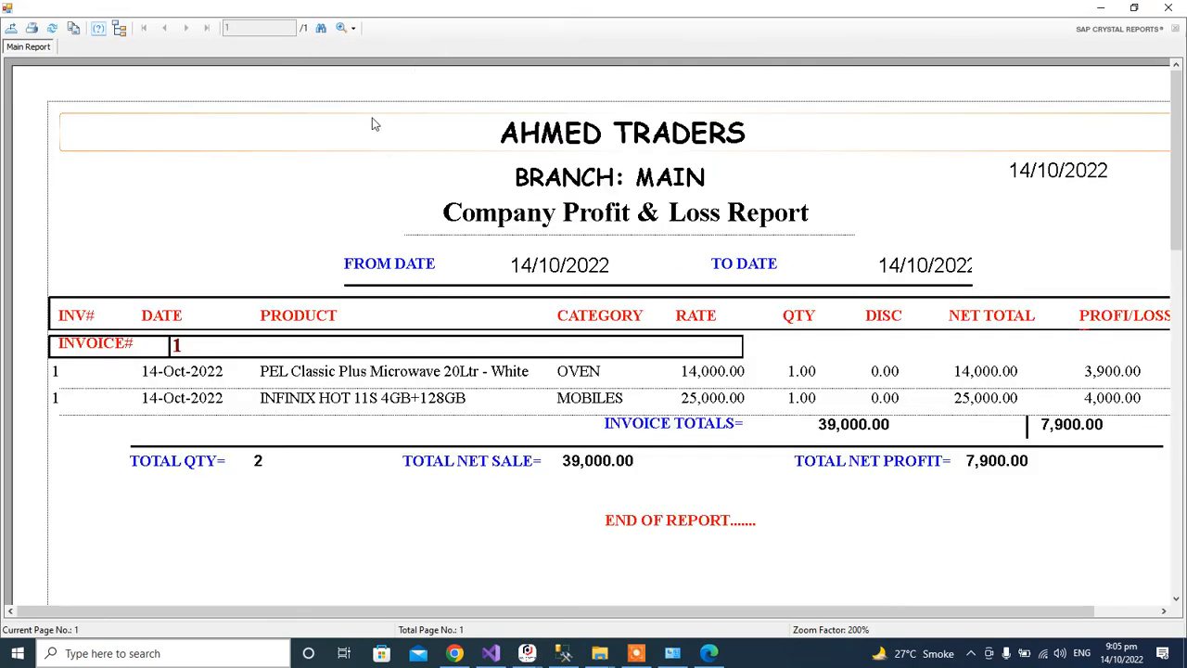
click(353, 29)
click(371, 113)
click(350, 29)
click(369, 128)
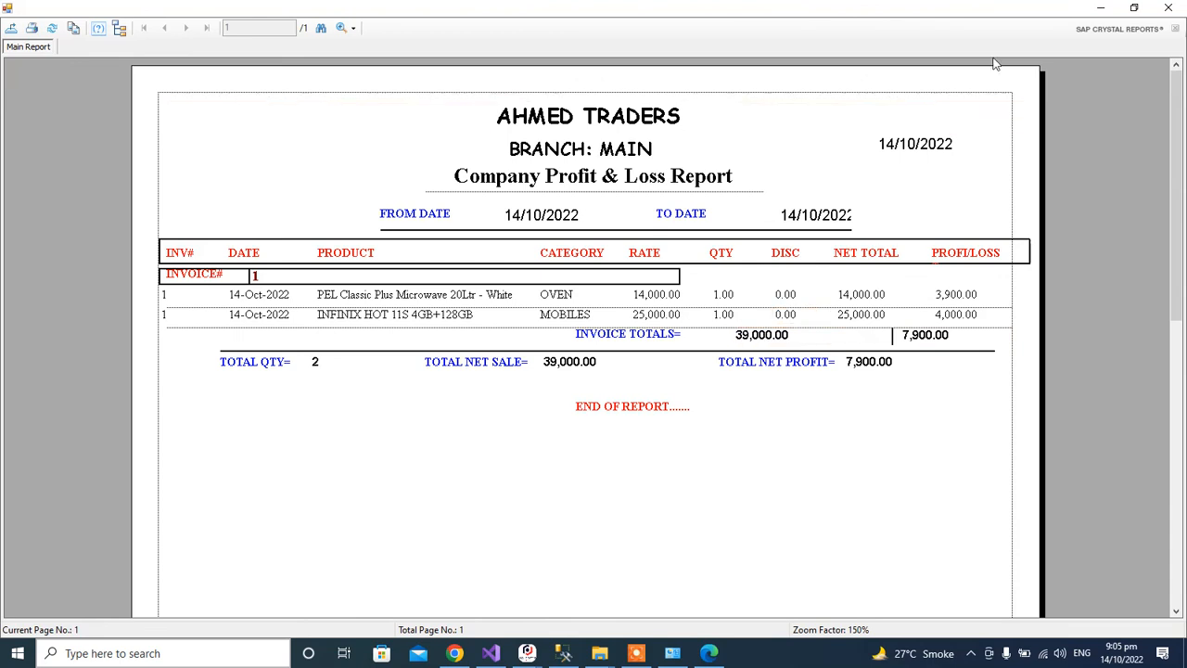
click(1168, 7)
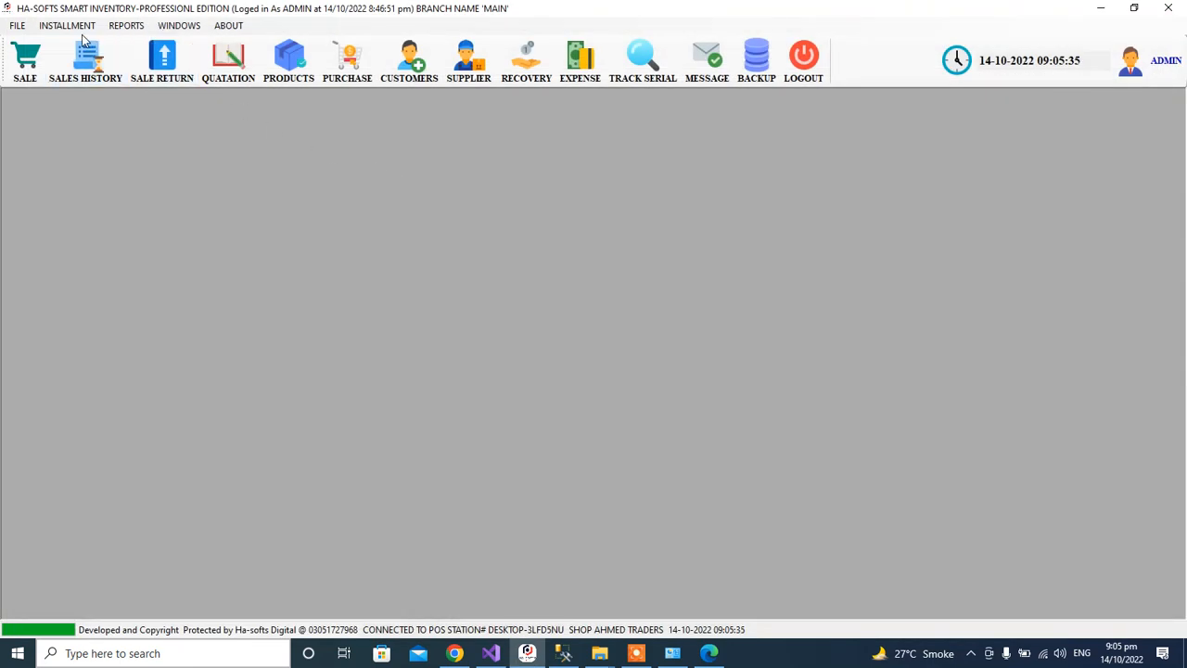
click(110, 35)
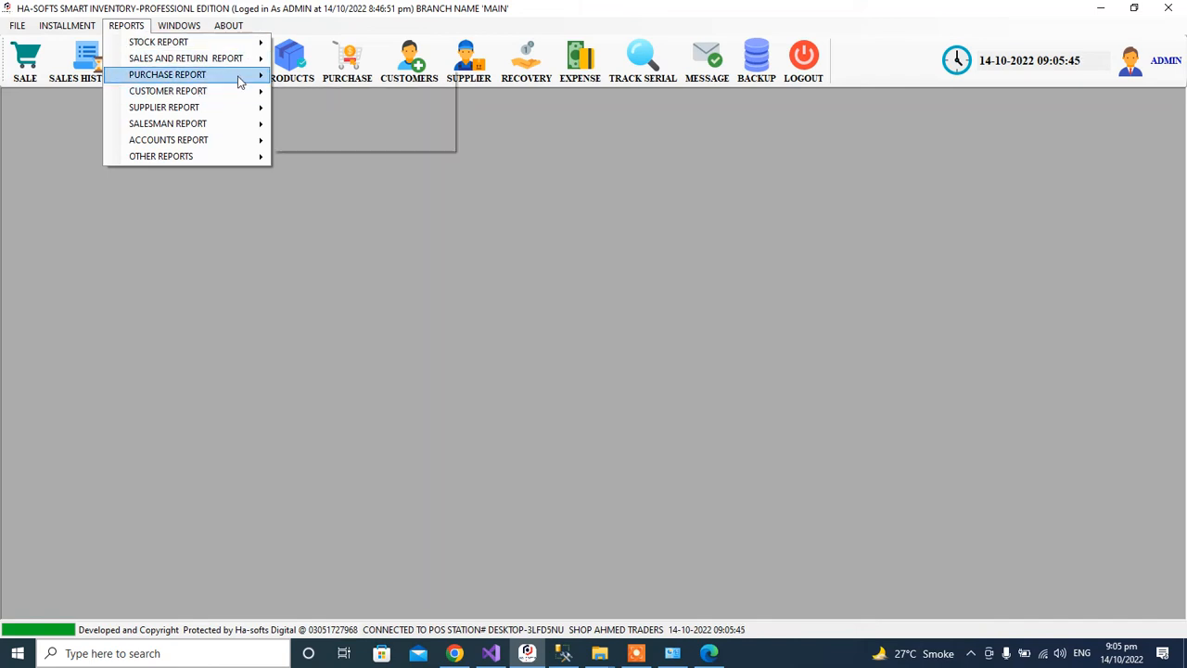
mouse_move(239, 83)
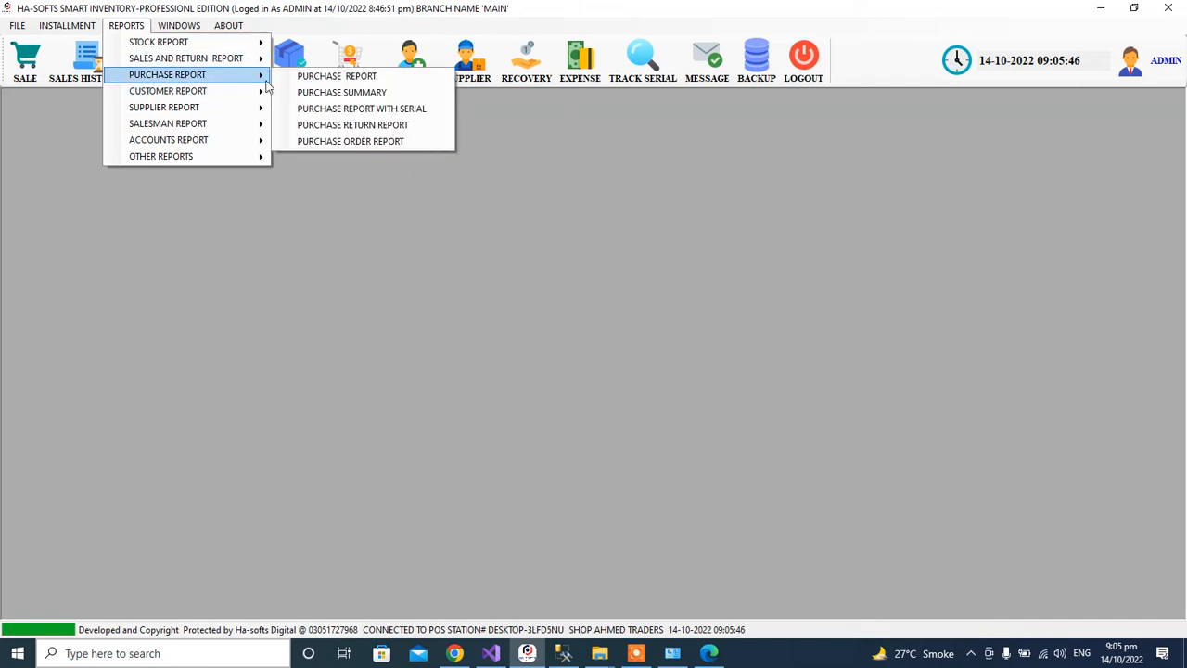
click(393, 109)
click(779, 474)
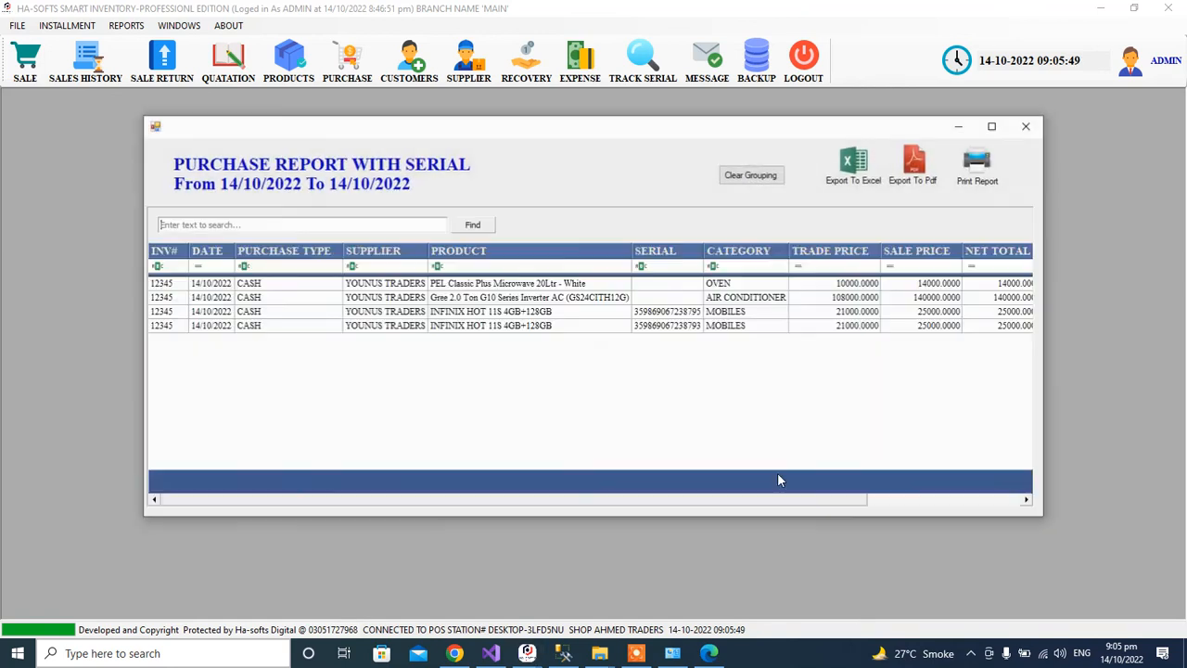
click(554, 314)
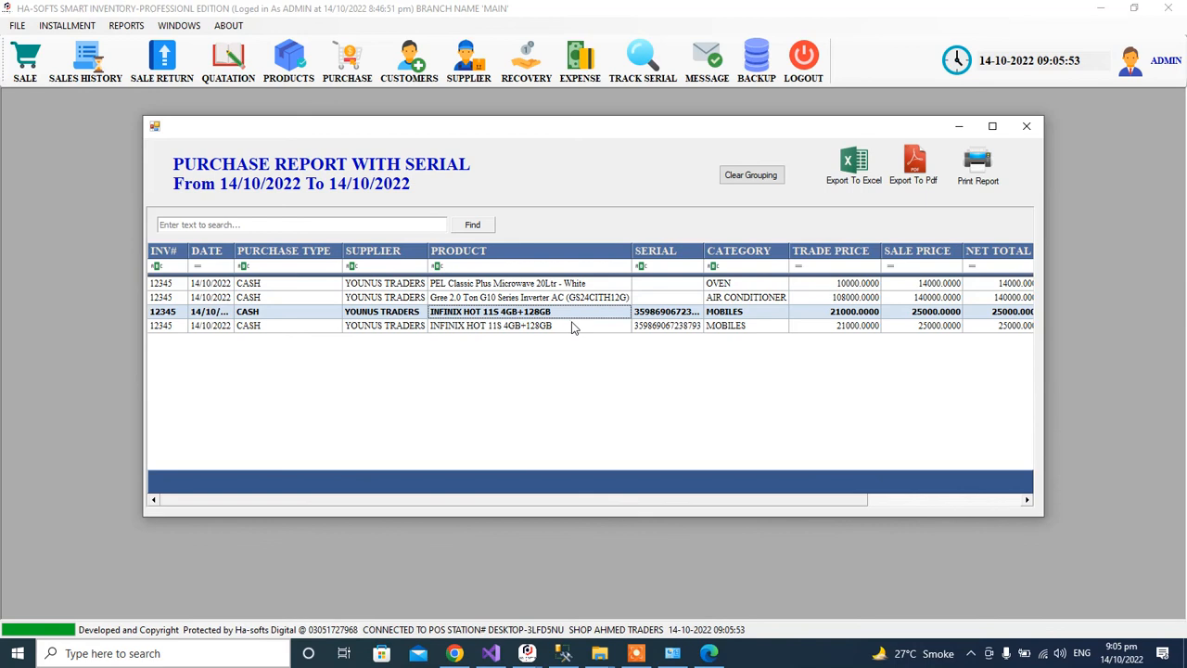
click(572, 326)
click(685, 314)
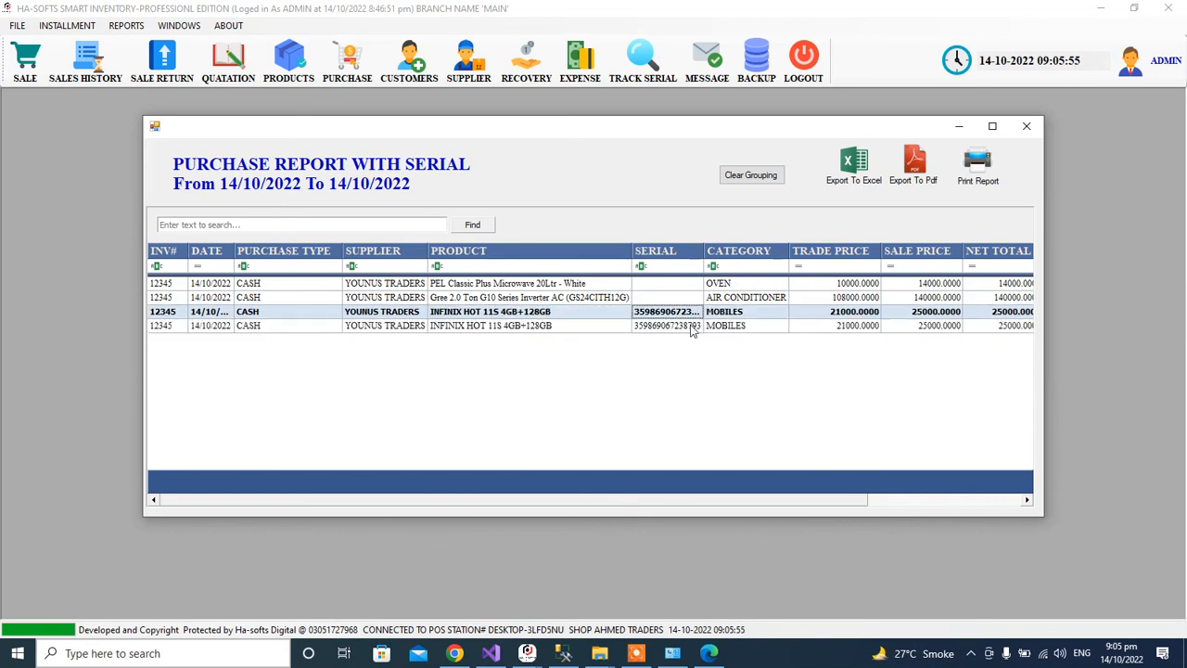
click(691, 328)
click(713, 243)
drag(702, 254, 733, 254)
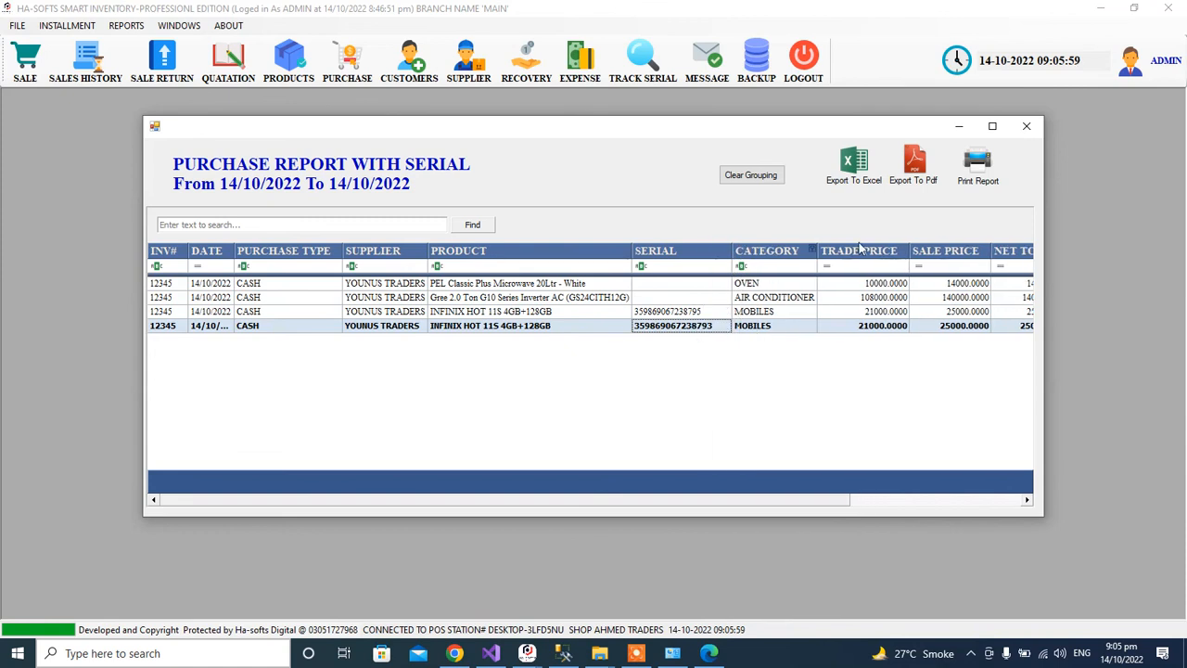
click(1027, 126)
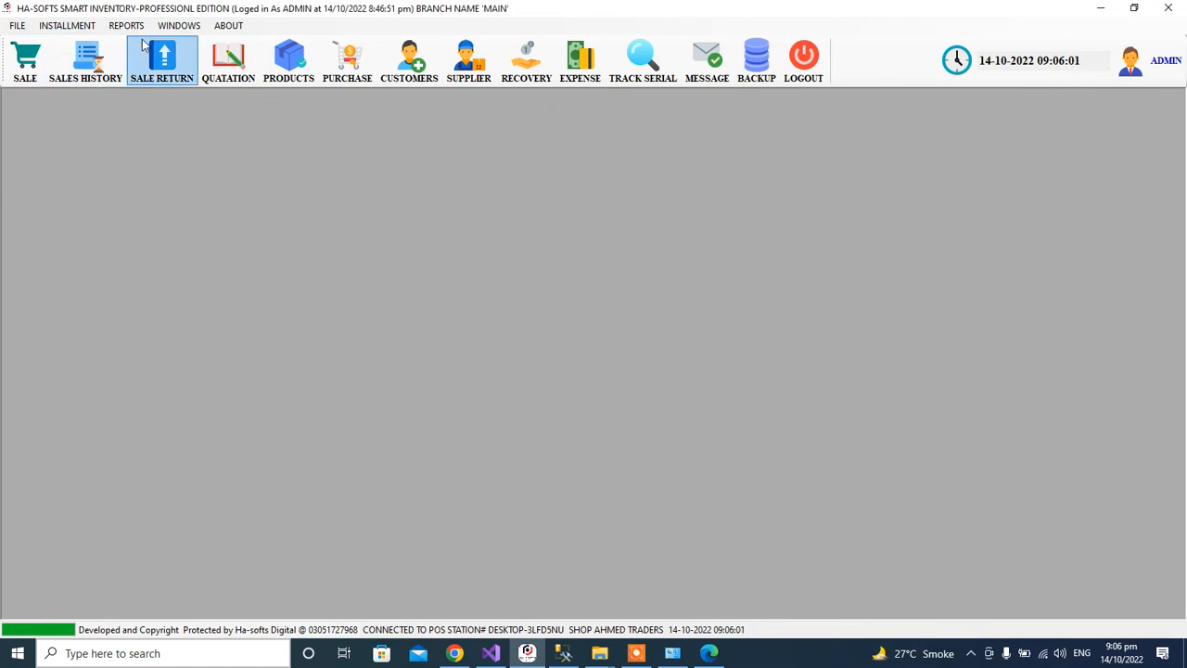
click(127, 27)
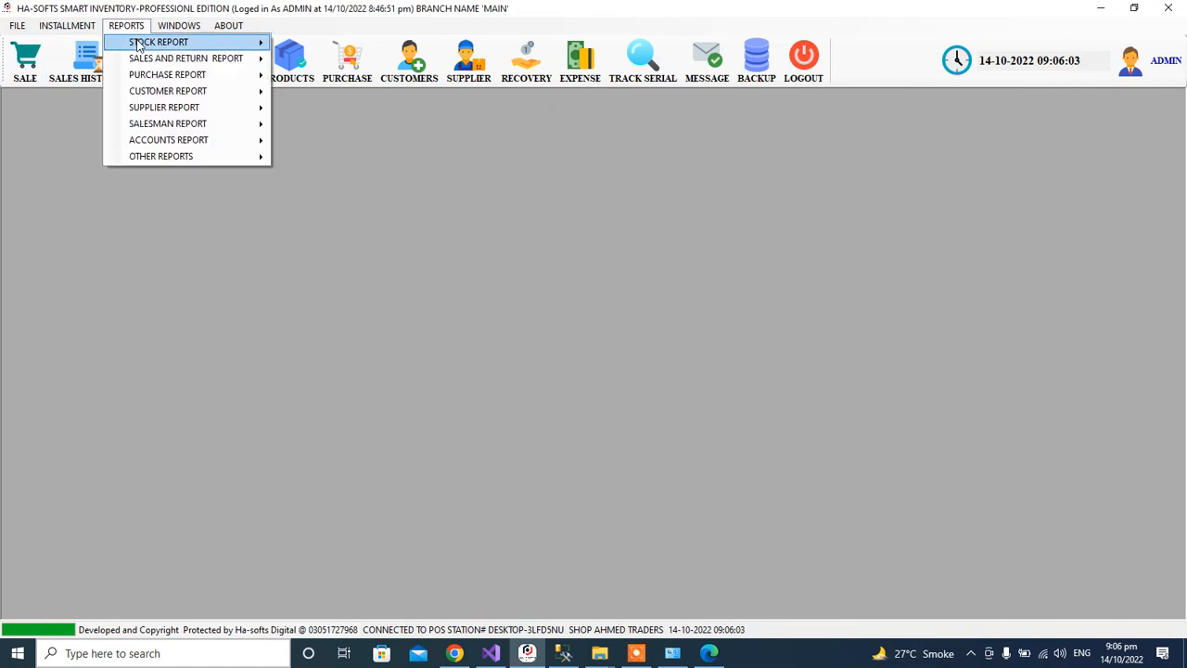
mouse_move(184, 46)
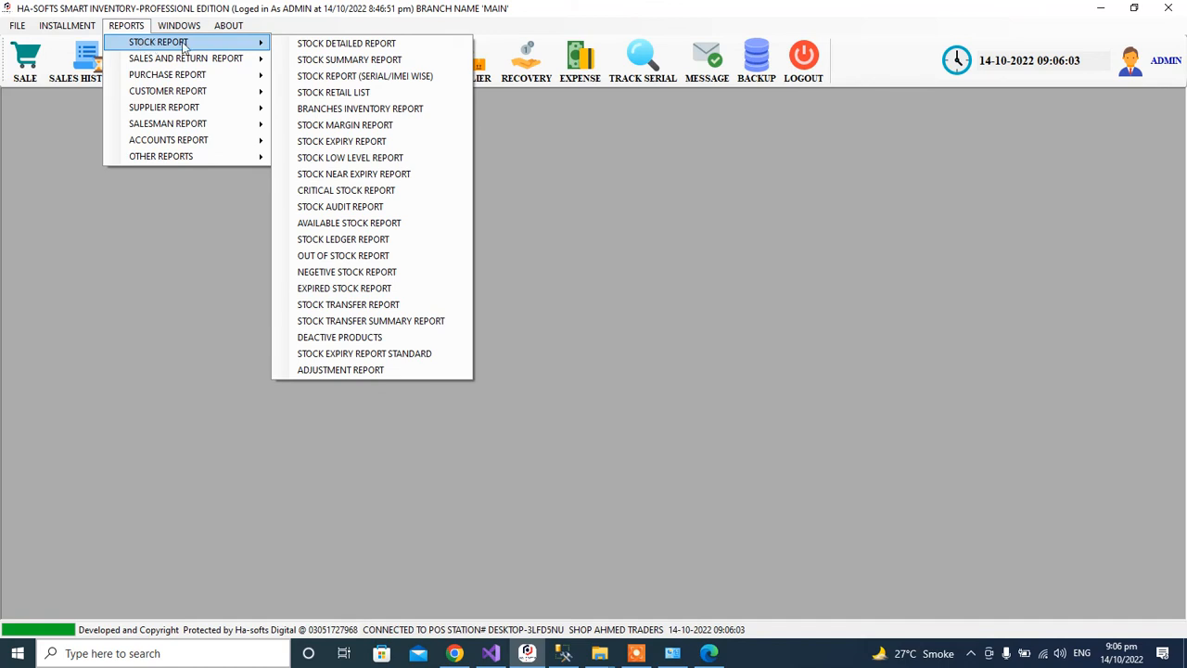
click(360, 77)
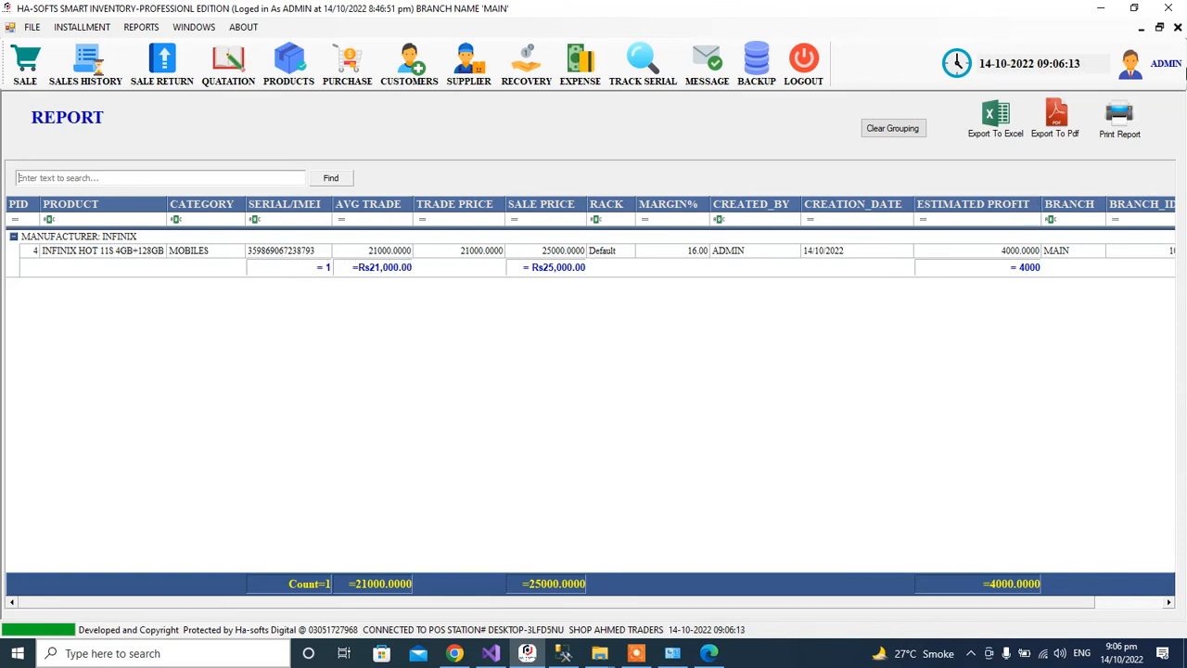
click(1178, 27)
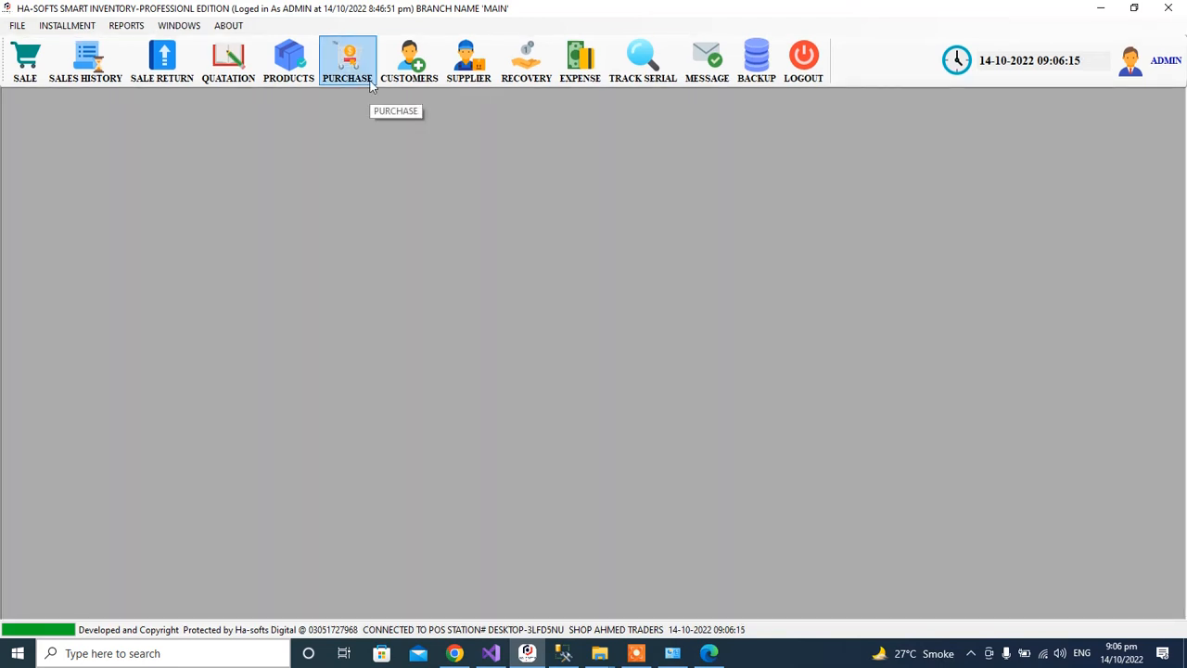